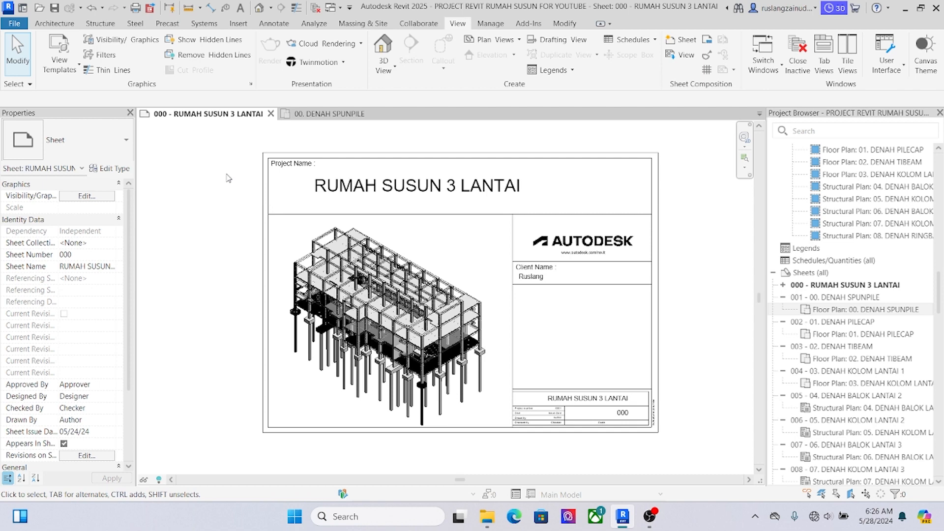
middle_click_drag(227, 174, 247, 199)
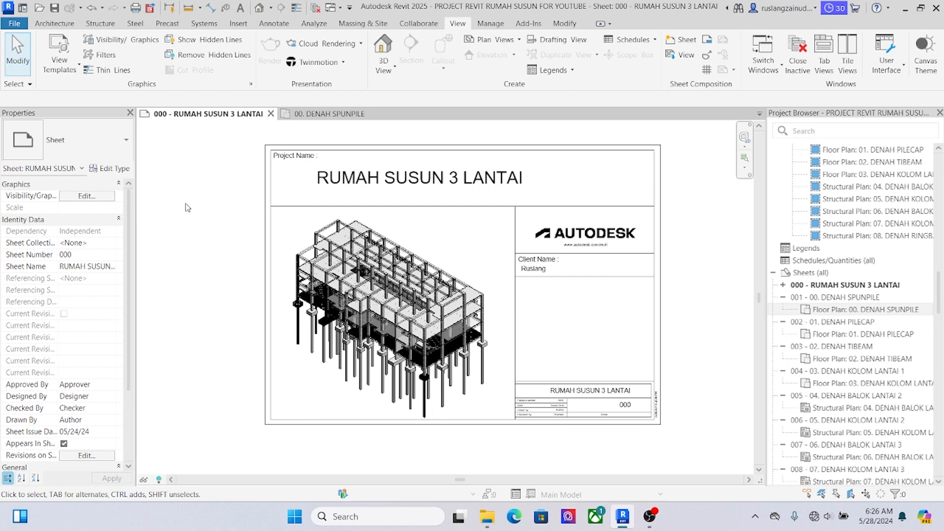
middle_click_drag(192, 152, 175, 143)
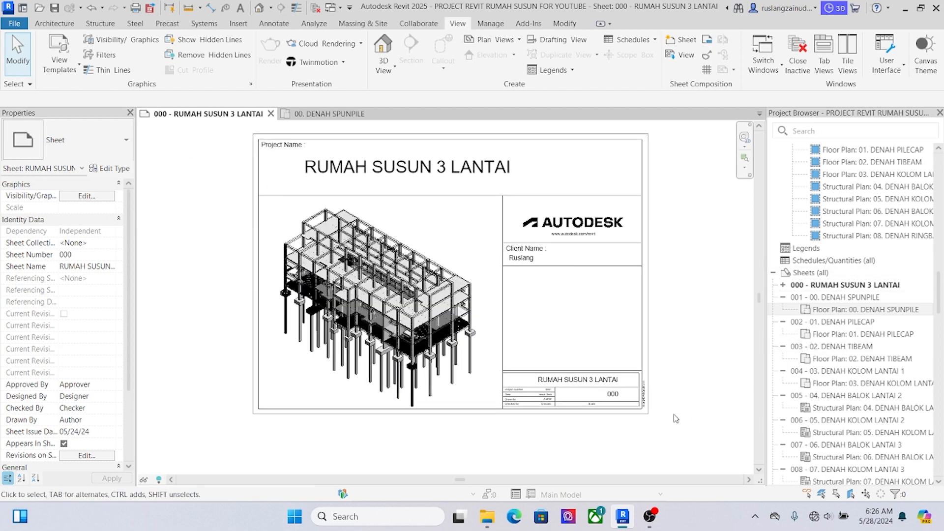
- Open the 00. DENAH SPUNPILE floor plan, then sheet 001 - 00. DENAH SPUNPILE, and activate the plan viewport on the sheet
double_click(847, 311)
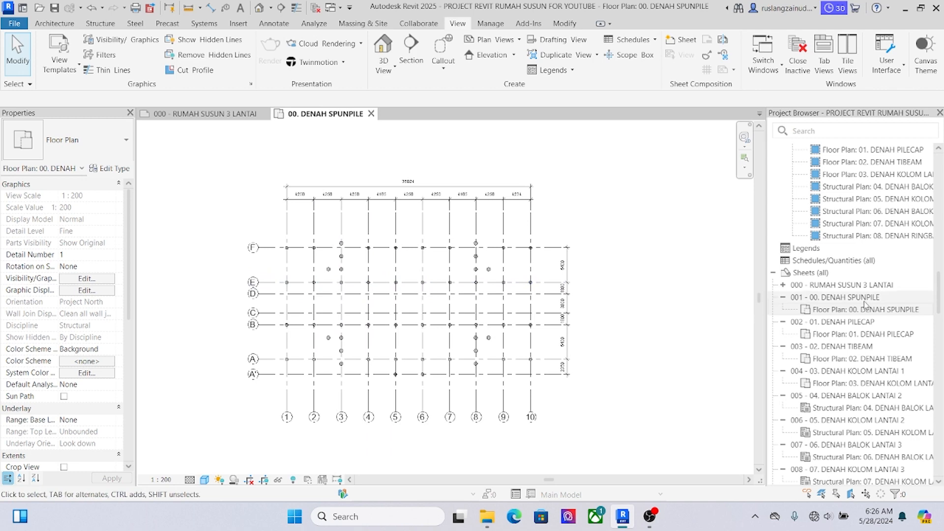
double_click(863, 298)
scroll(448, 241, "up", 3)
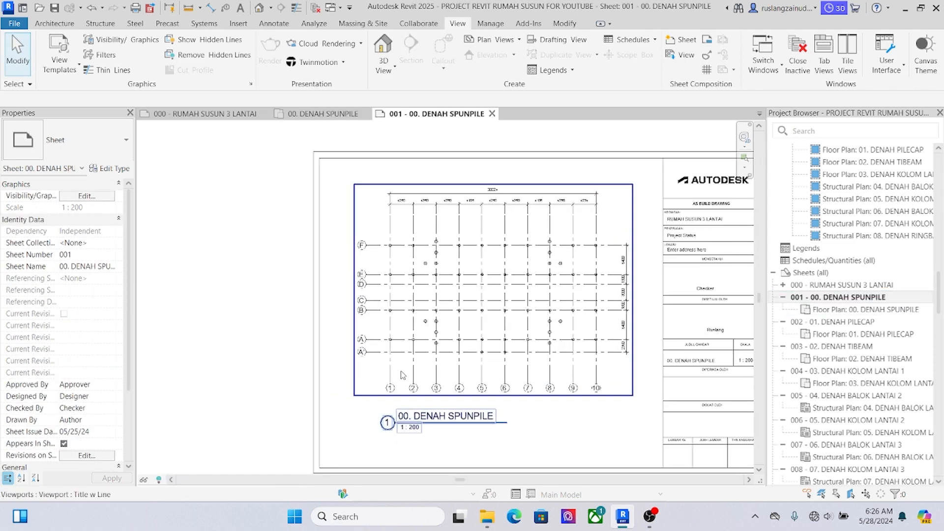
middle_click_drag(422, 243, 420, 247)
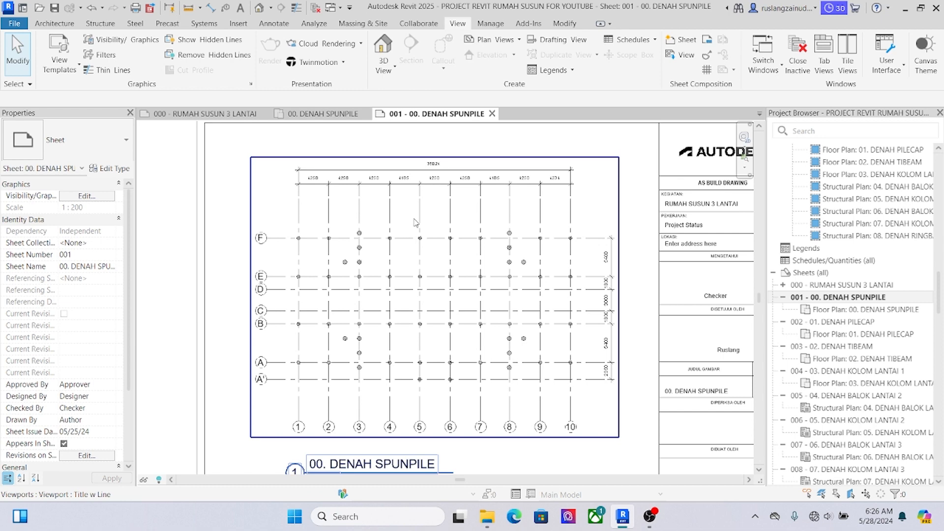
double_click(452, 192)
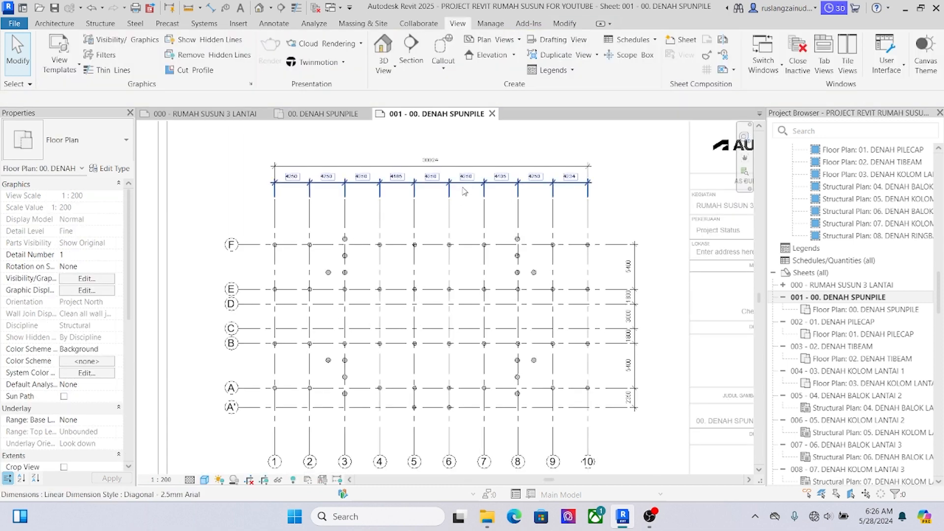
- Delete the bay and overall dimension strings above the numbered grids and the vertical dimension string across the lettered grids
left_click(464, 189)
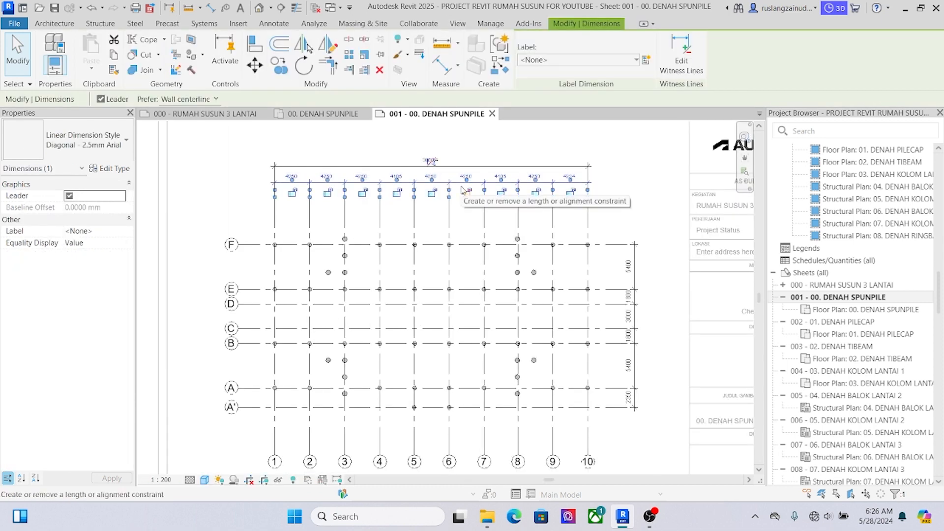
key("Delete")
left_click(482, 166)
key("Delete")
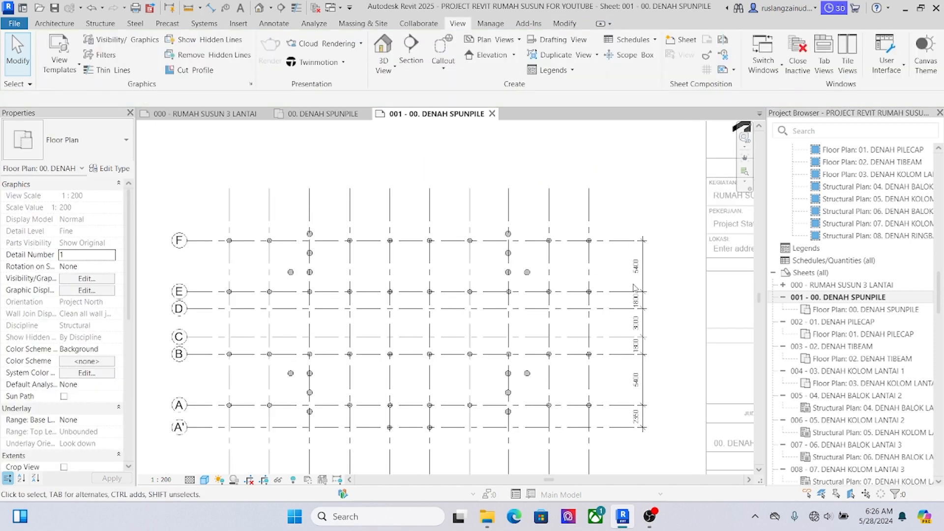
left_click(634, 281)
key("Delete")
scroll(614, 281, "up", 1)
mouse_move(609, 278)
middle_mouse_down()
mouse_move(594, 289)
mouse_move(601, 276)
middle_mouse_up()
middle_click(605, 272)
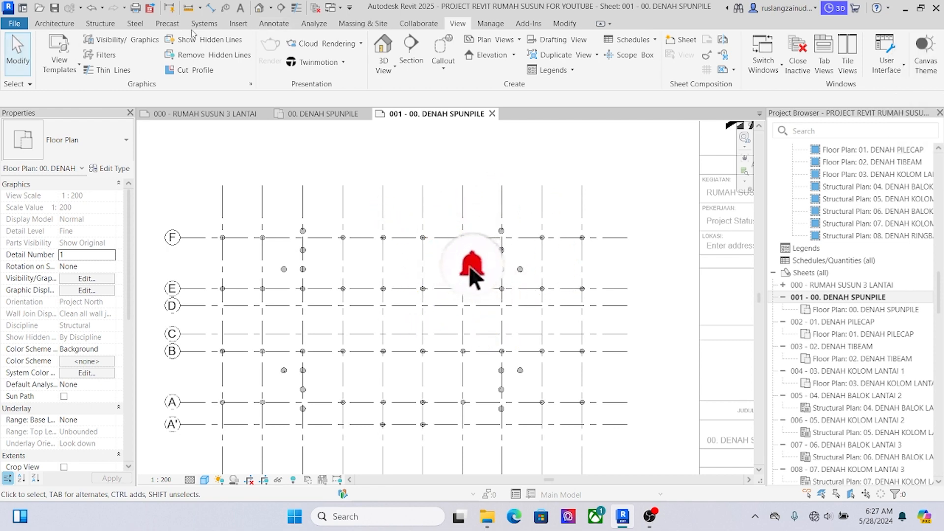
left_click(271, 25)
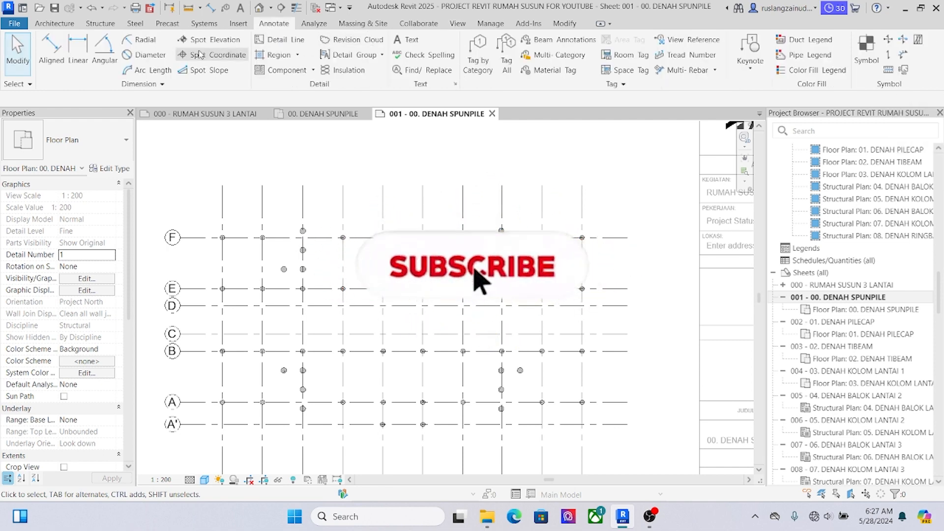
left_click(77, 50)
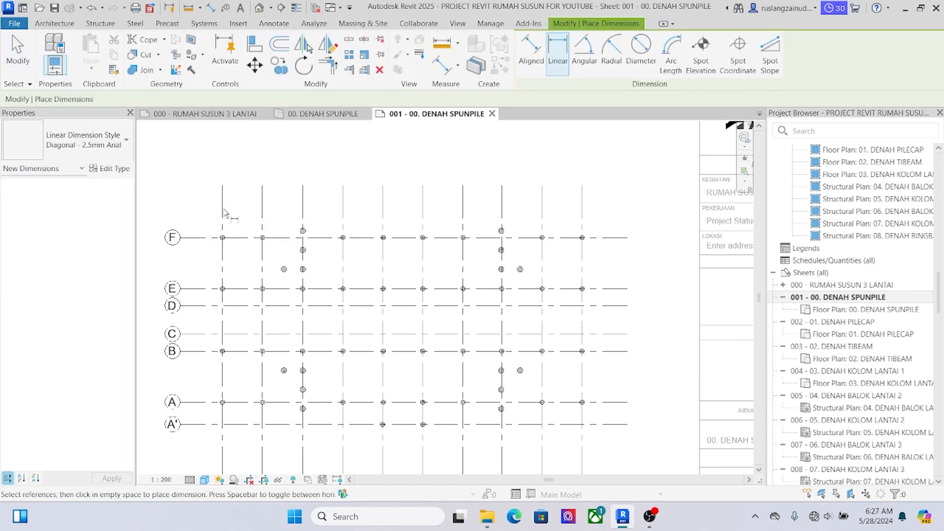
scroll(569, 207, "down", 3)
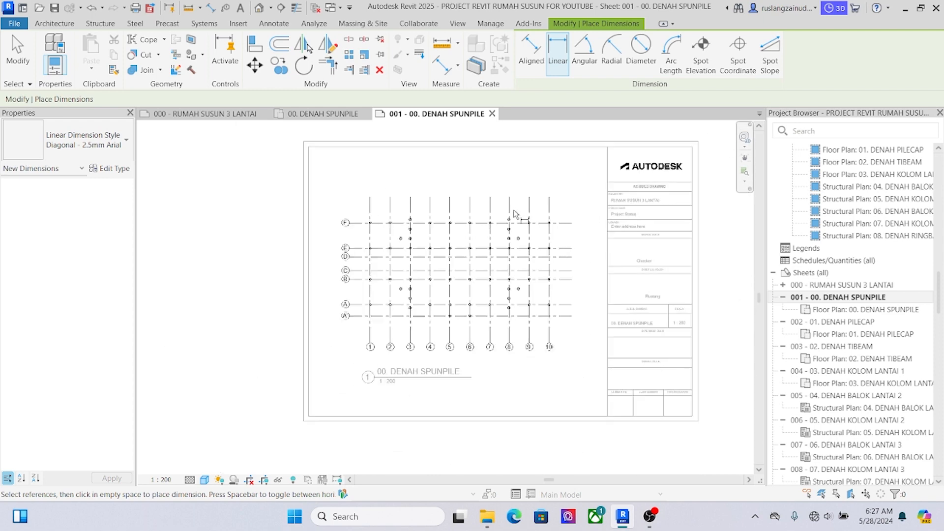
key("Escape")
key("Escape")
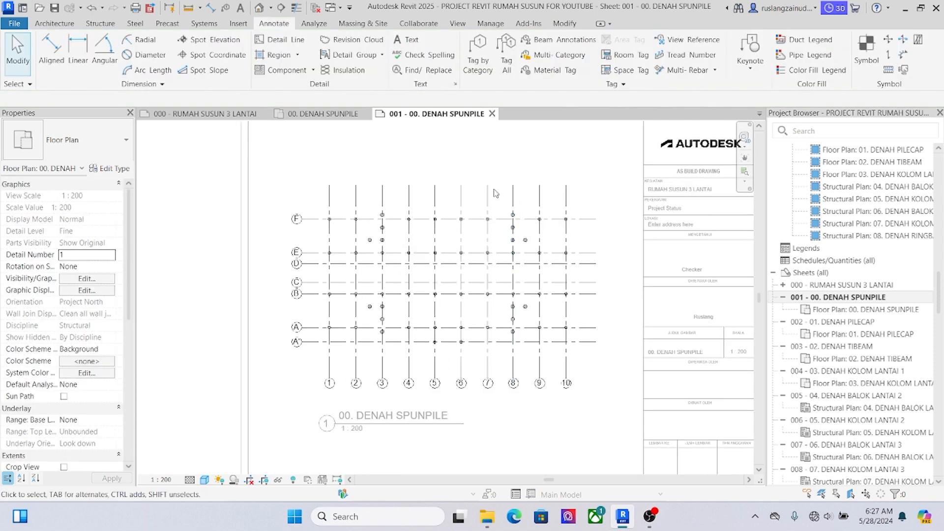
- Place a continuous Aligned dimension string across grids 1 to 10, above grid F
scroll(499, 189, "up", 1)
left_click(51, 49)
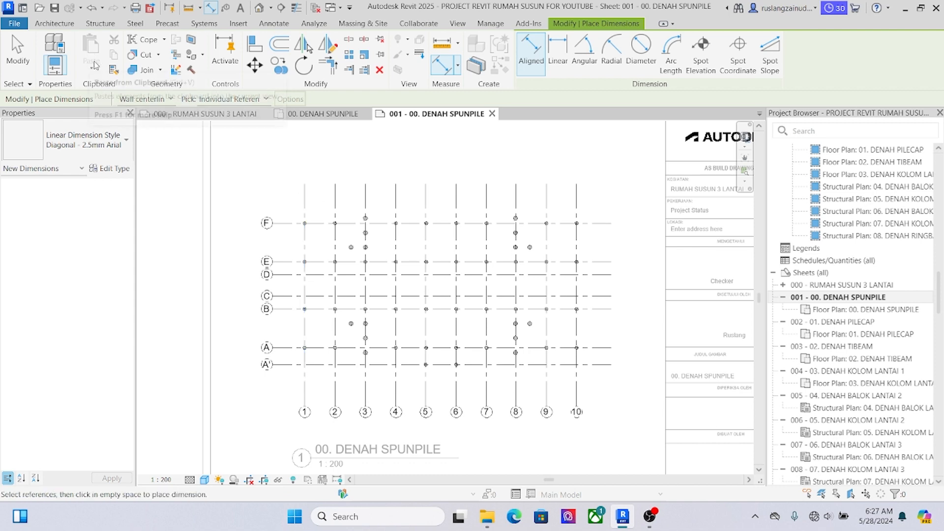
left_click(558, 54)
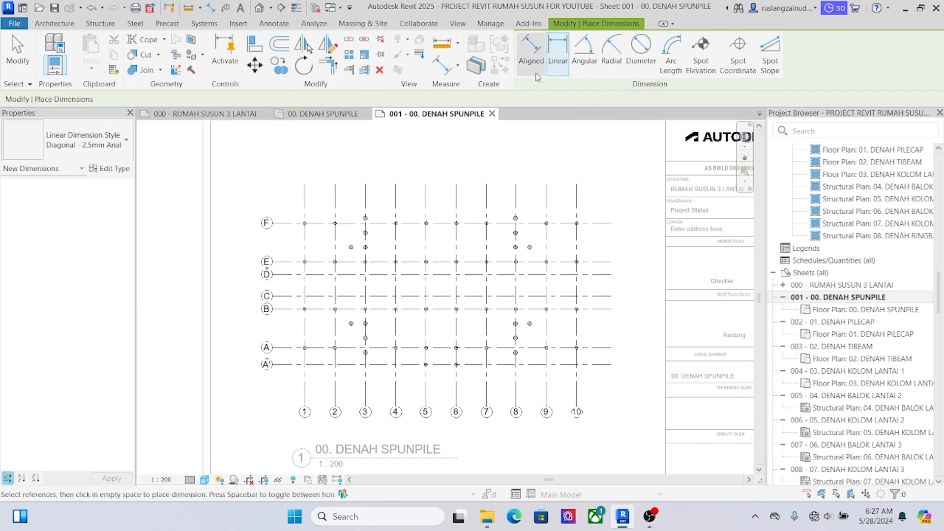
left_click(532, 51)
left_click(304, 206)
left_click(335, 200)
left_click(397, 201)
left_click(426, 203)
left_click(458, 204)
left_click(515, 206)
left_click(546, 206)
left_click(577, 209)
left_click(605, 174)
- Place a continuous Aligned dimension string across grids F, E, D, C, B, A and A', beyond grid 10
scroll(590, 206, "up", 3)
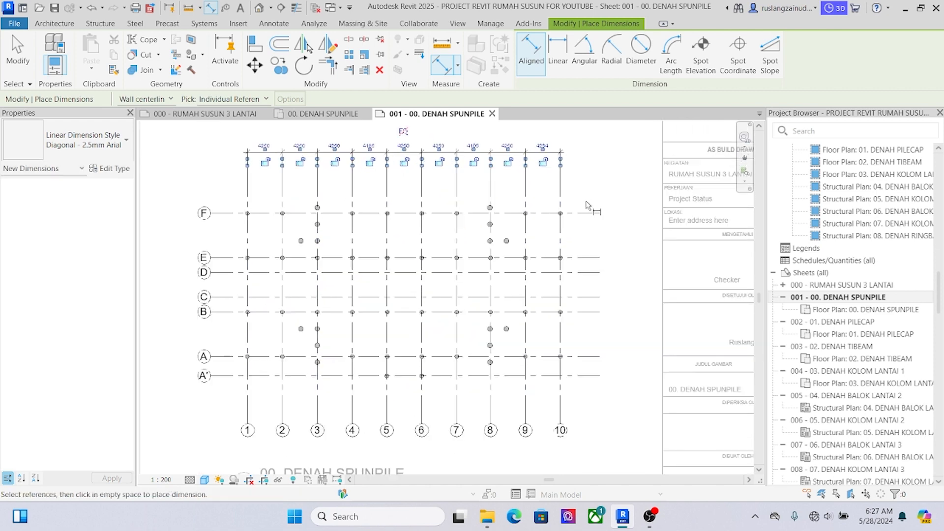
left_click(593, 267)
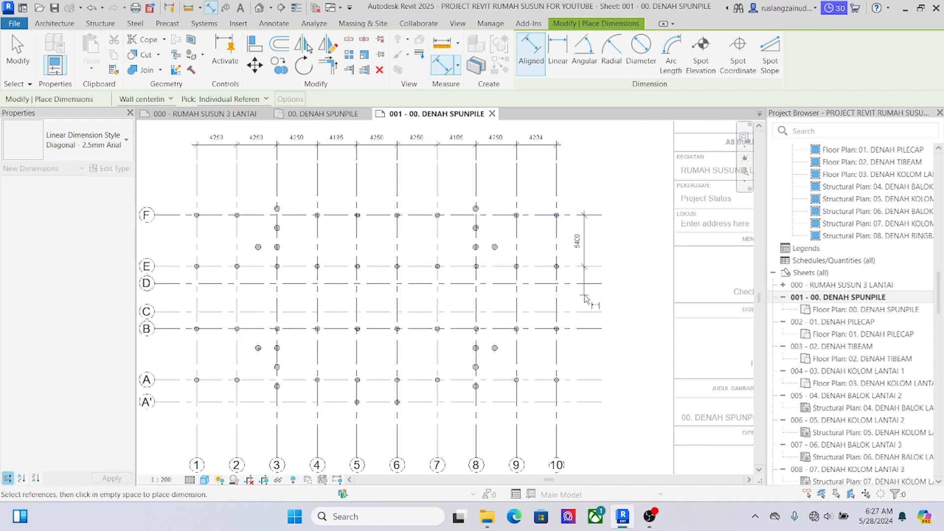
left_click(592, 284)
left_click(590, 312)
left_click(585, 329)
left_click(582, 380)
left_click(578, 404)
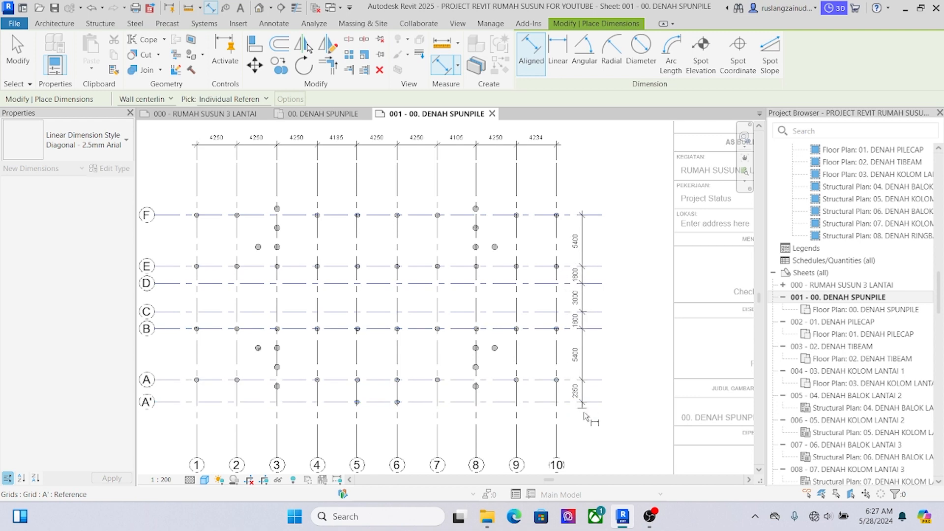
left_click(607, 433)
- Add an overall Aligned dimension from grid F to grid A', outside the vertical bay dimension string
scroll(560, 299, "down", 2)
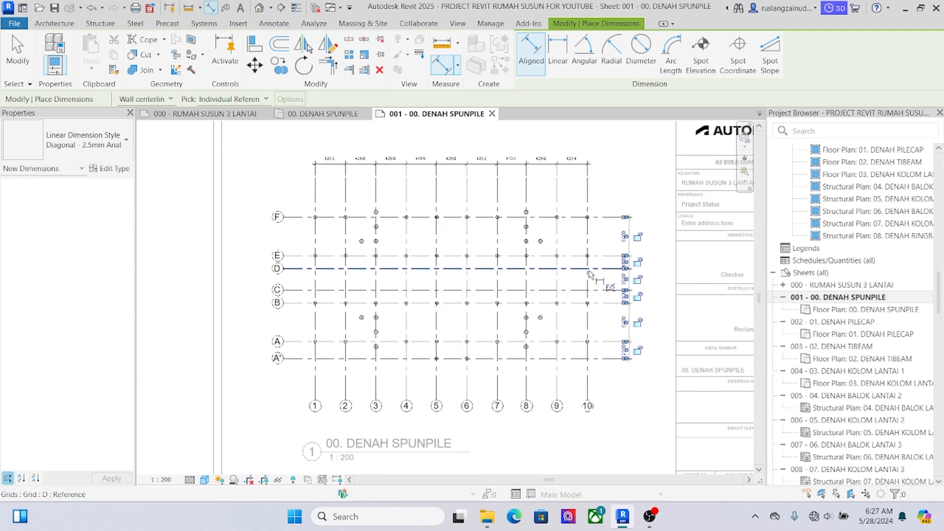
scroll(451, 329, "up", 2)
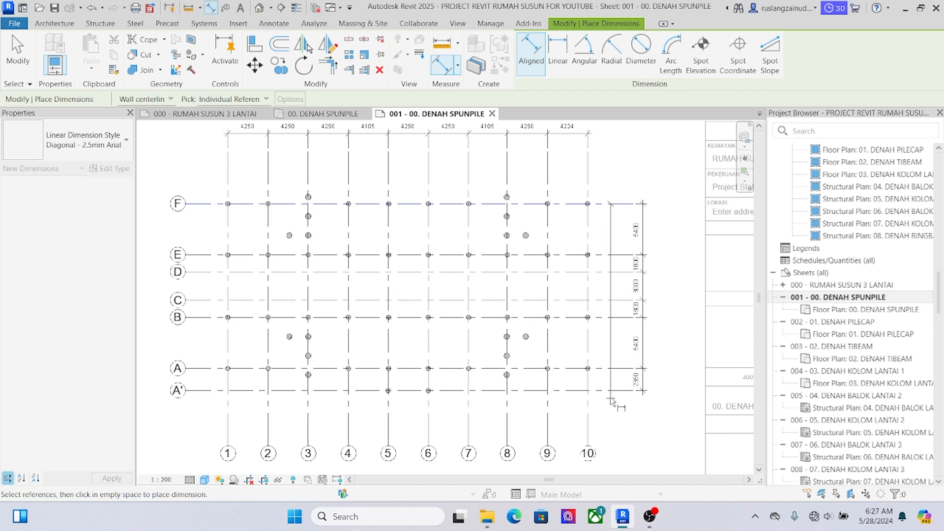
left_click(673, 423)
- Add an overall Aligned dimension from grid 1 to grid 10, above the horizontal bay dimension string
middle_click_drag(549, 346, 577, 385)
left_click(255, 219)
middle_click_drag(414, 238, 361, 276)
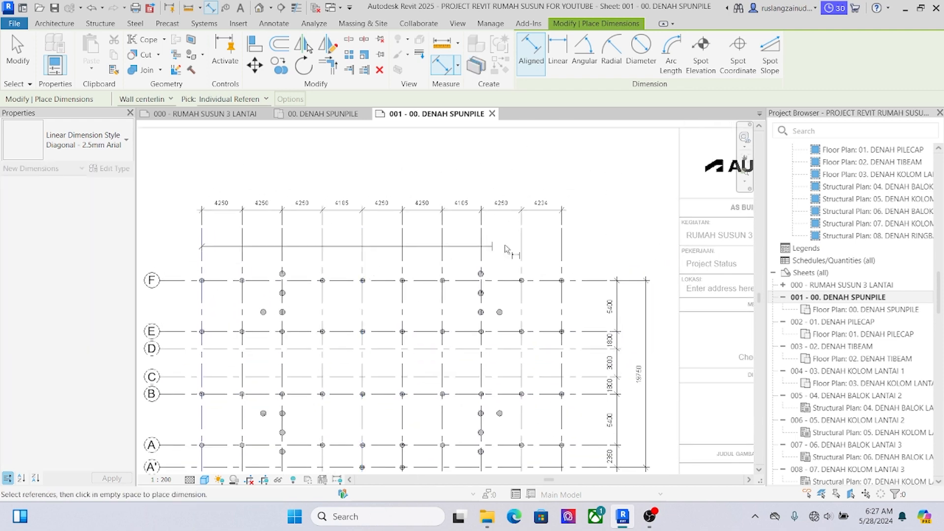
left_click(563, 251)
middle_click_drag(590, 227, 594, 234)
scroll(594, 235, "up", 2)
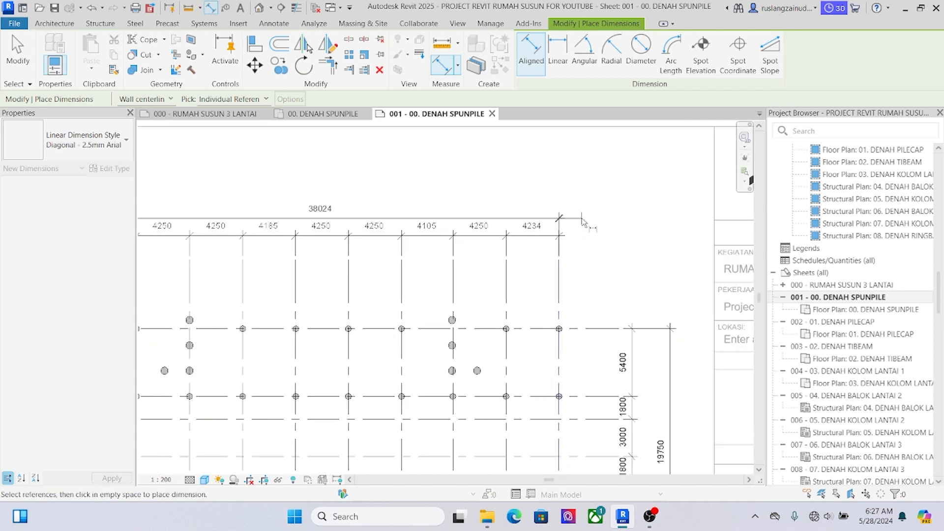
left_click(590, 211)
- Place a short Aligned dimension string across grids 1, 2 and 3, between grid F and the full bay string
scroll(572, 210, "down", 3)
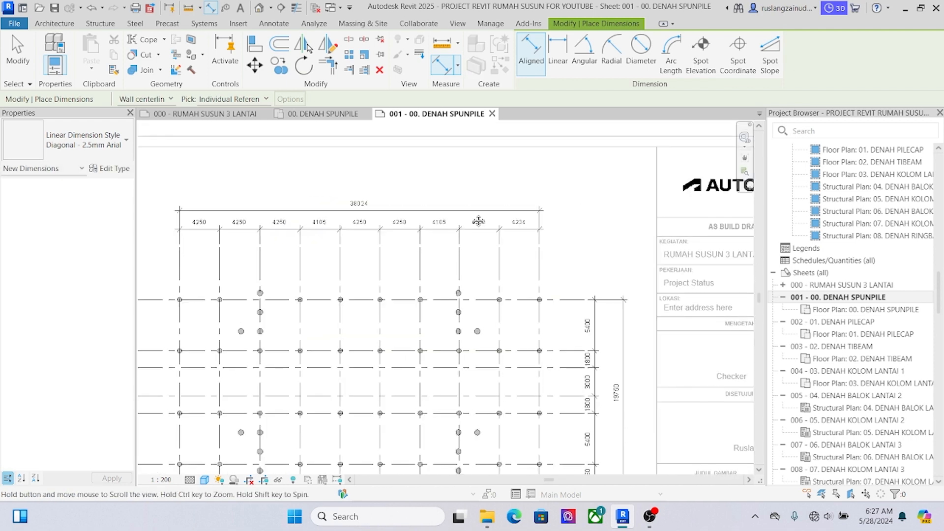
scroll(323, 238, "down", 2)
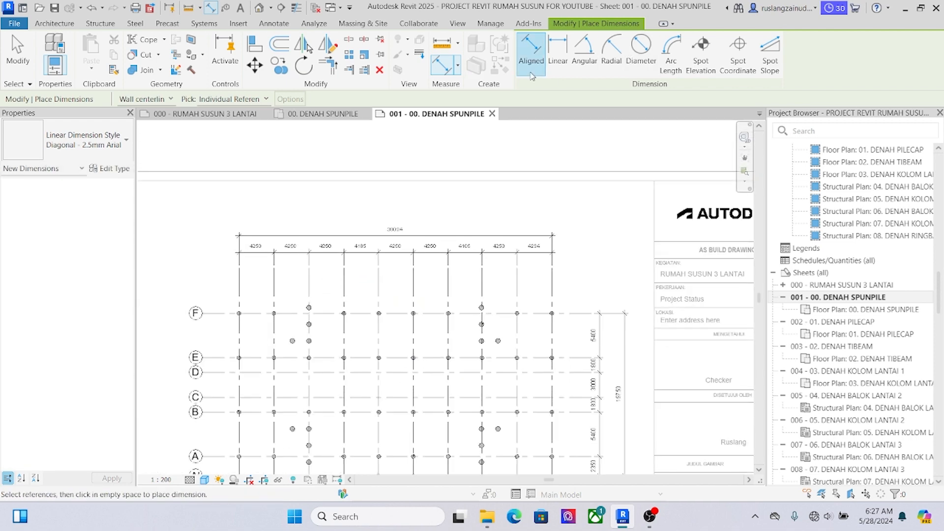
scroll(232, 285, "up", 2)
left_click(237, 296)
left_click(283, 295)
left_click(330, 294)
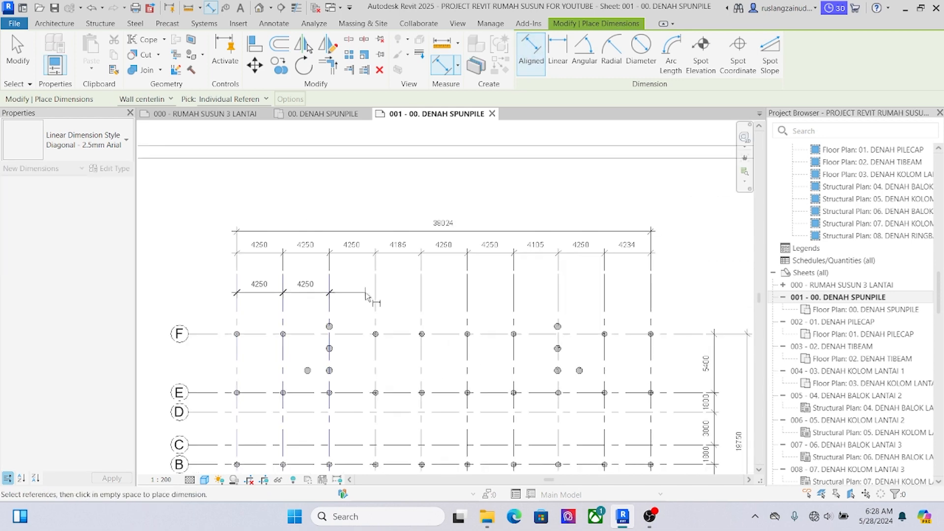
left_click(365, 292)
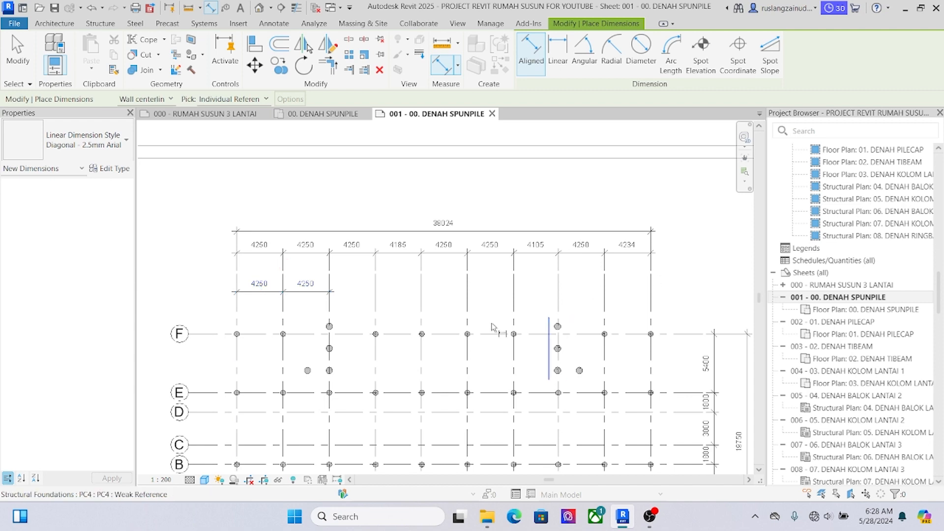
key("Escape")
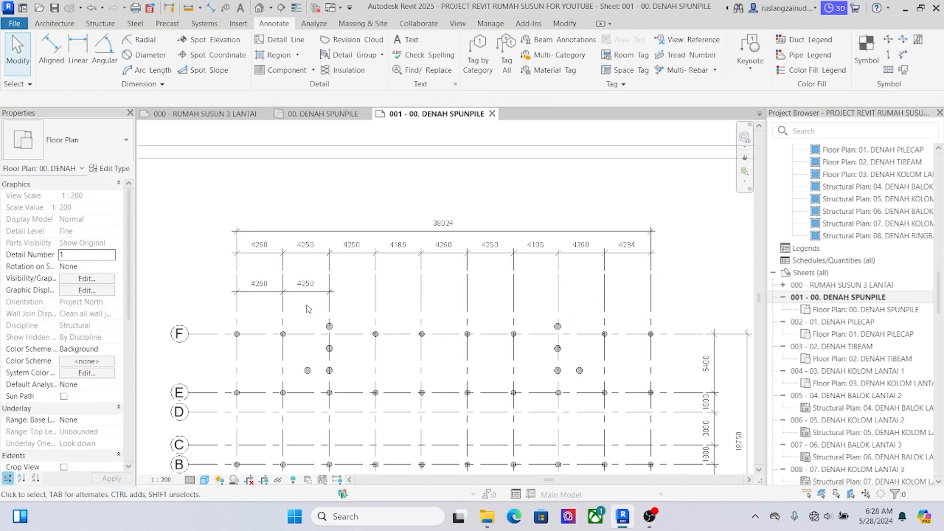
- Edit the witness lines of the short dimension string to add references on grids 4, 5, 6 and 7
middle_click_drag(614, 288, 611, 277)
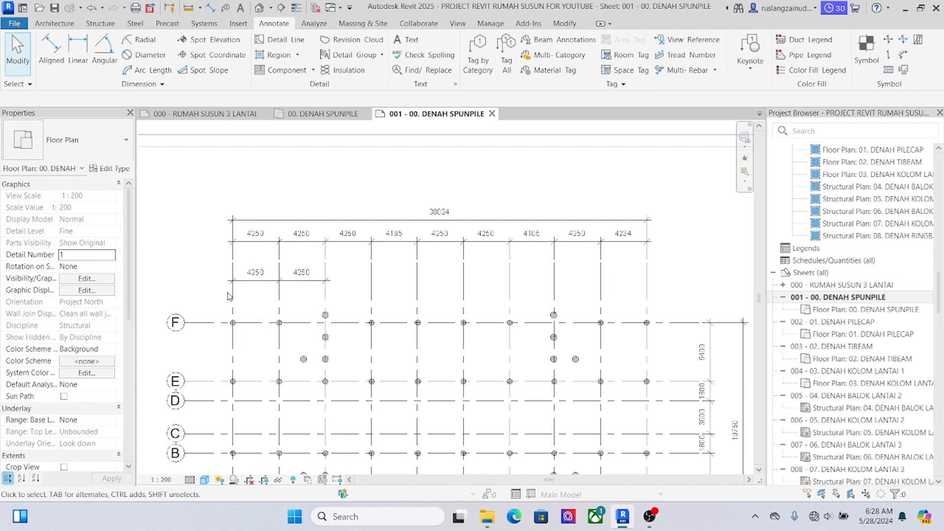
scroll(288, 298, "up", 1)
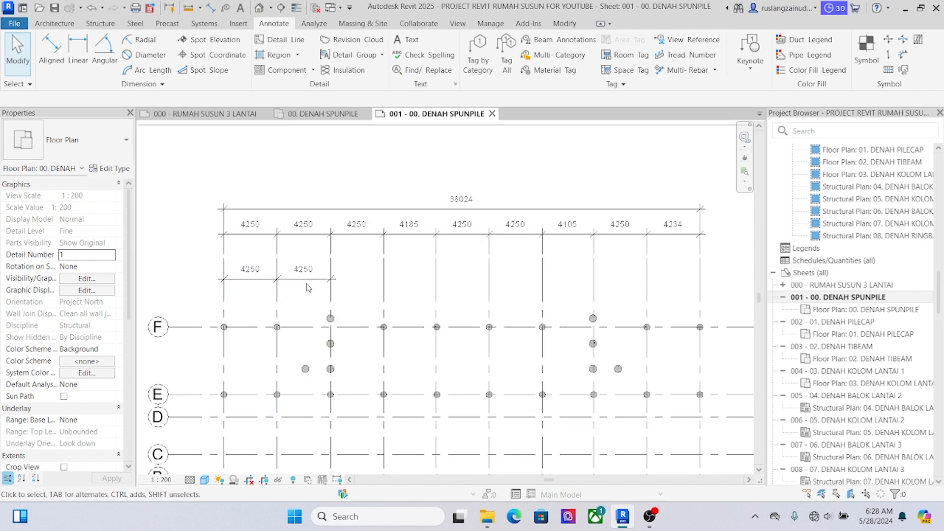
left_click(310, 279)
left_click(185, 280)
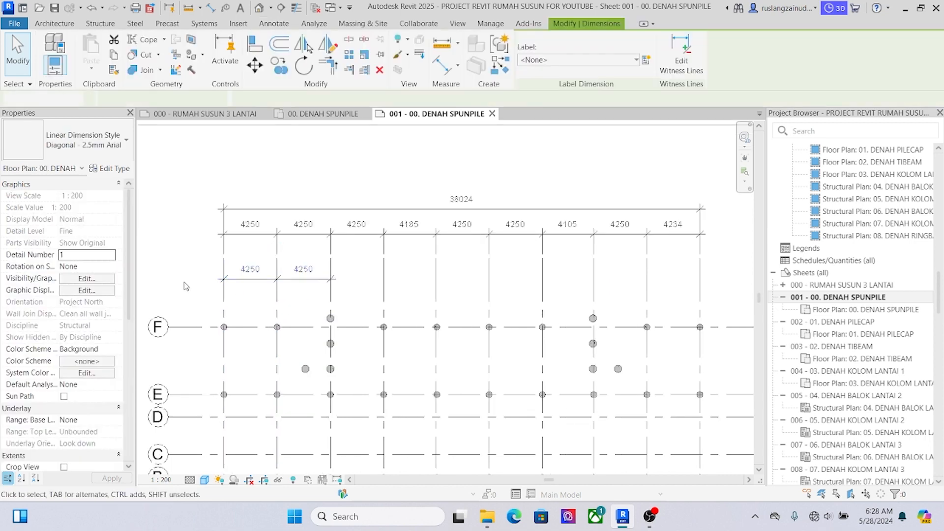
left_click(241, 287)
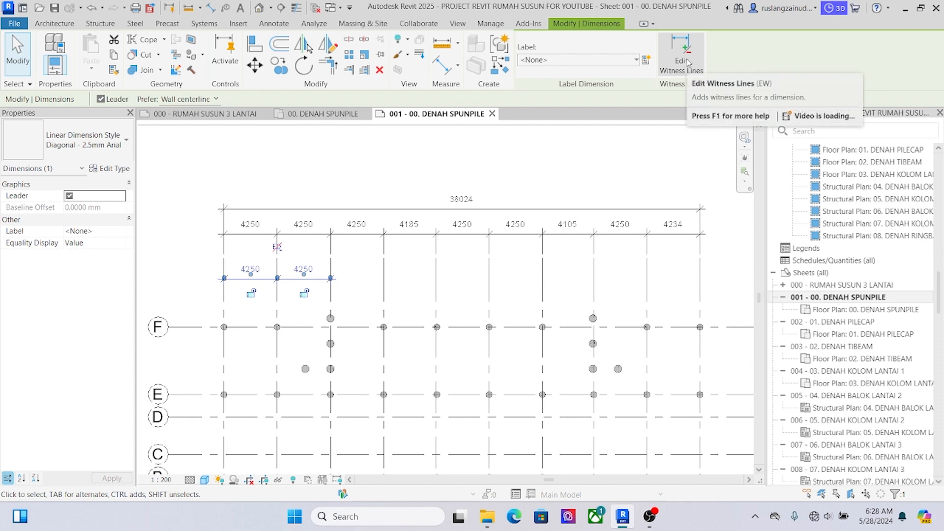
left_click(281, 199)
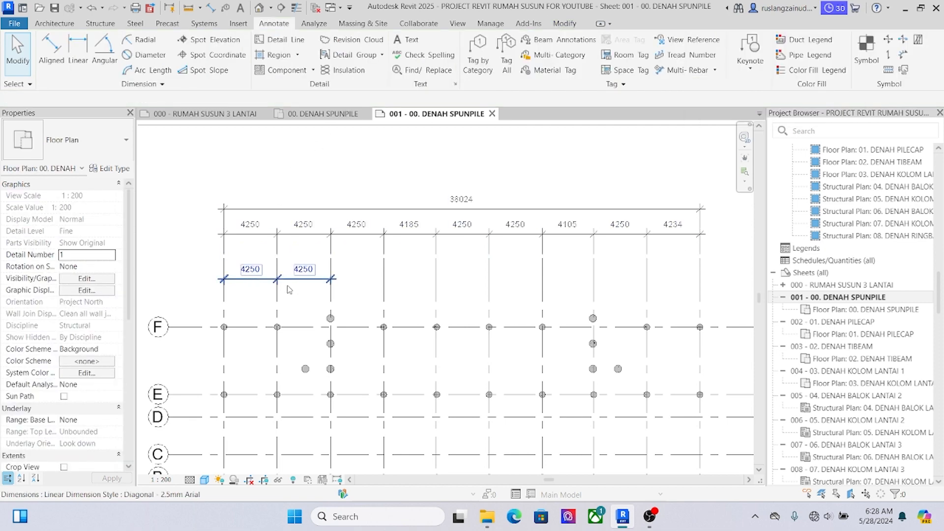
left_click(328, 278)
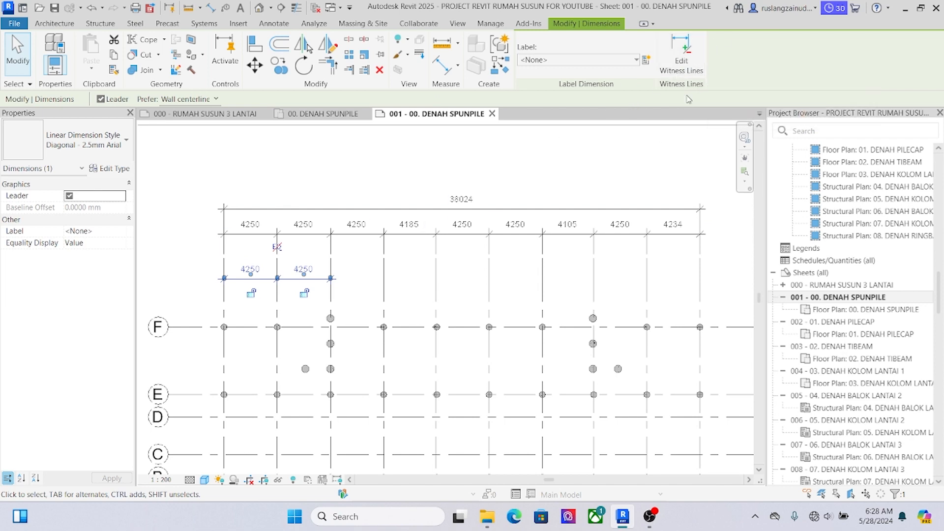
middle_click_drag(439, 233, 448, 232)
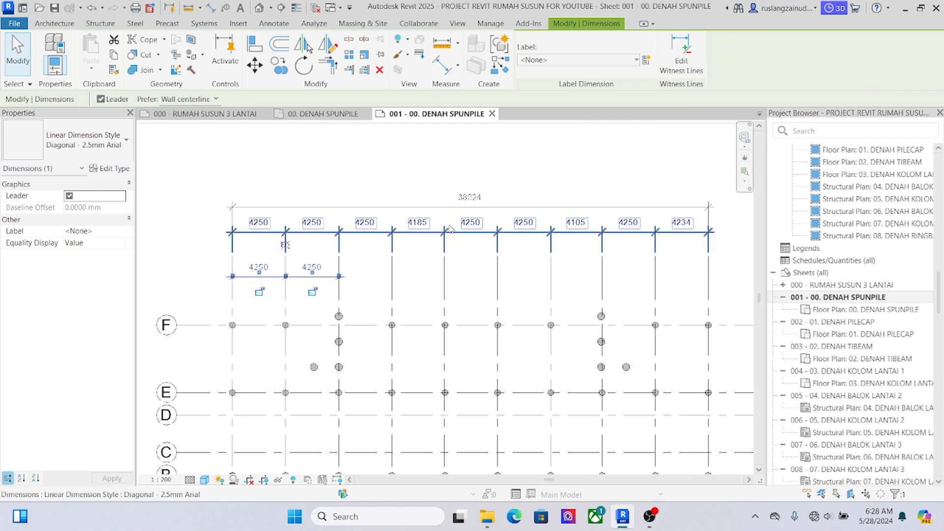
left_click(680, 63)
scroll(345, 286, "up", 1)
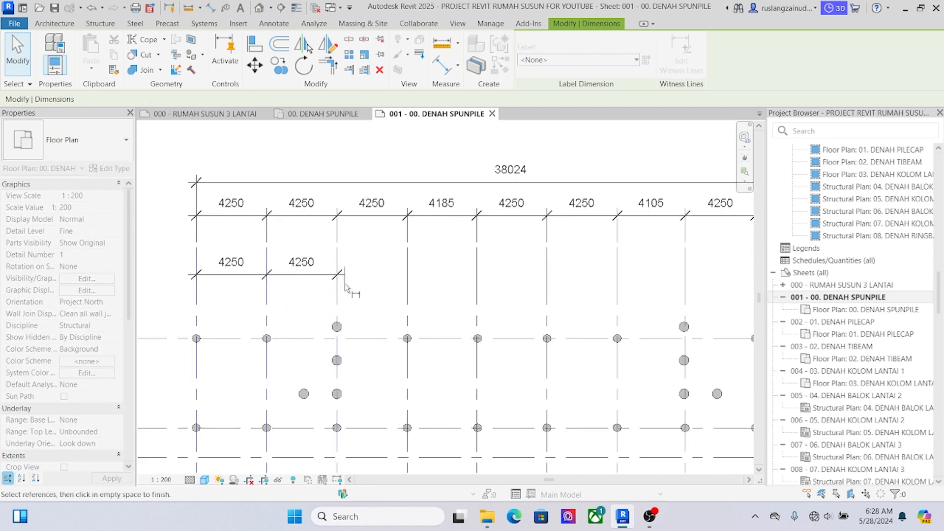
left_click(411, 278)
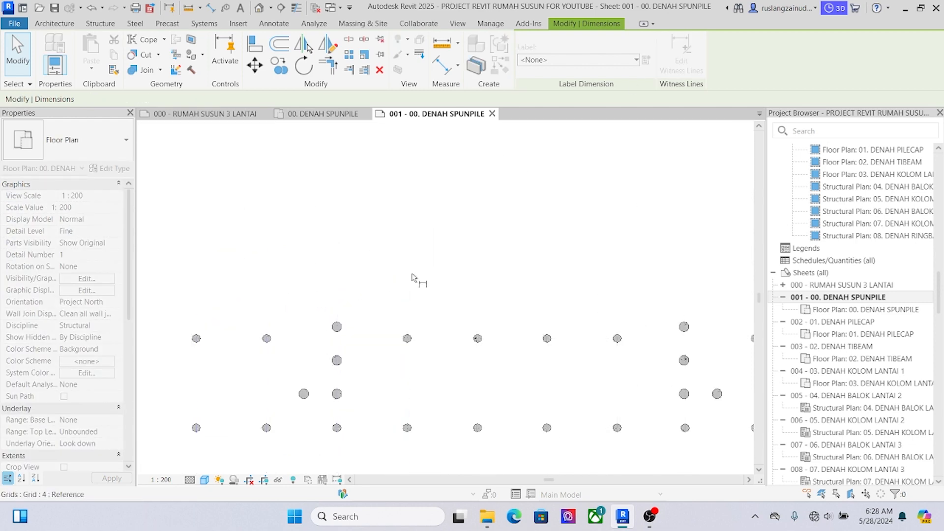
left_click(476, 285)
scroll(485, 277, "down", 1)
scroll(506, 284, "up", 1)
left_click(511, 287)
left_click(569, 284)
left_click(586, 276)
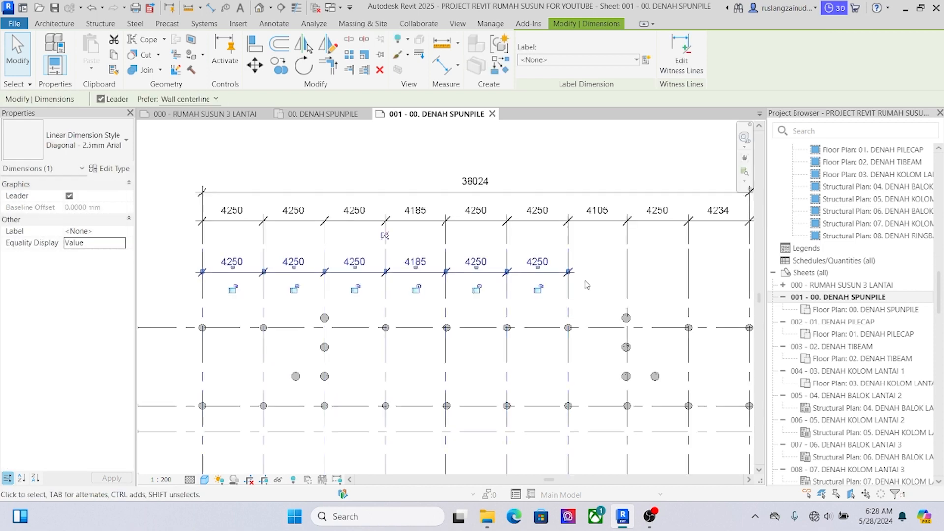
- Try to remove the grid 6 witness line from the short dimension string between grid F and the full bay string
left_click(577, 286)
left_click(556, 234)
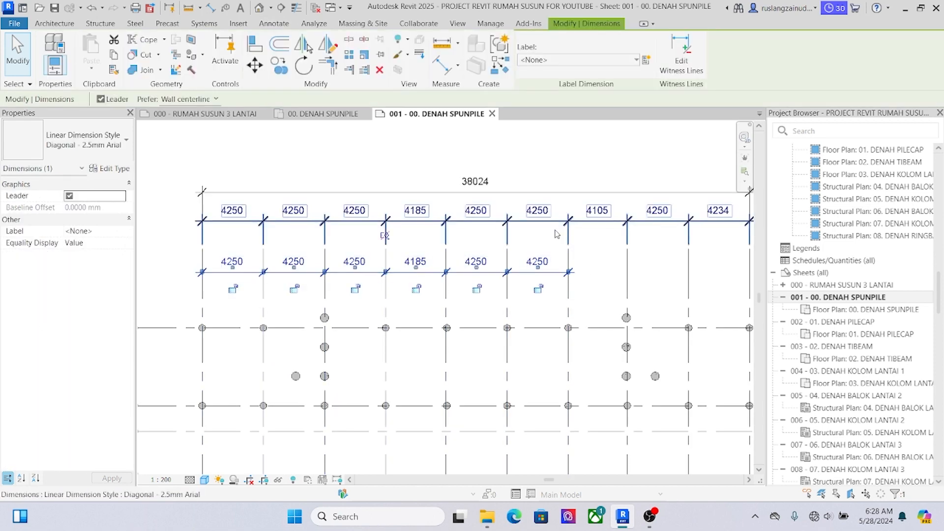
key("d")
key("i")
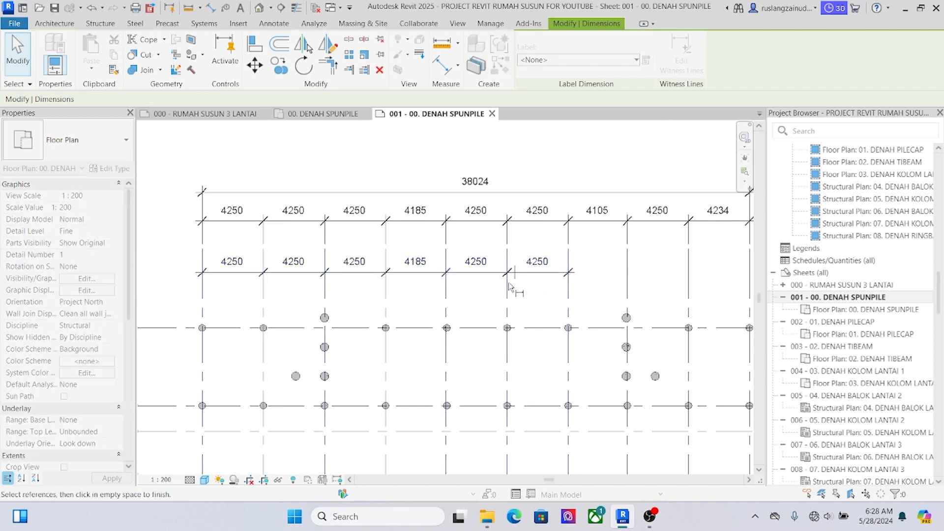
scroll(484, 295, "down", 4)
scroll(494, 245, "up", 2)
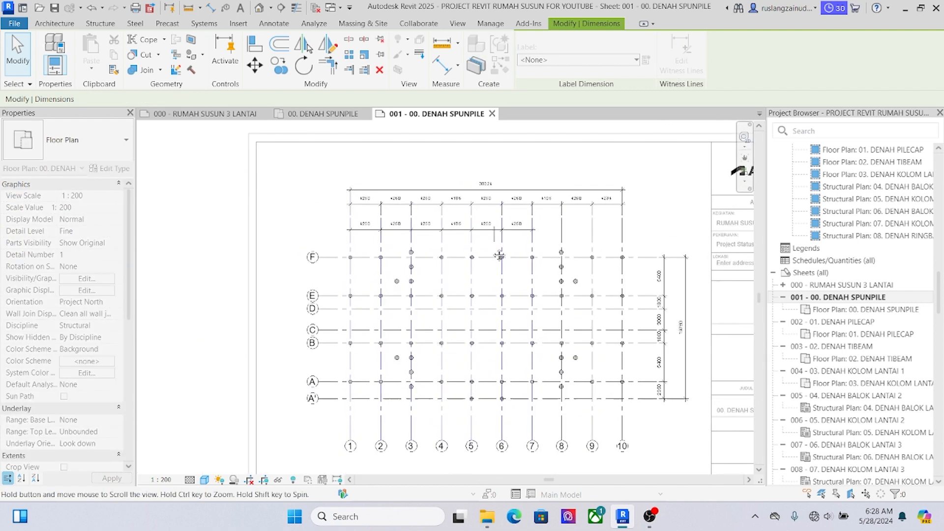
scroll(494, 245, "up", 2)
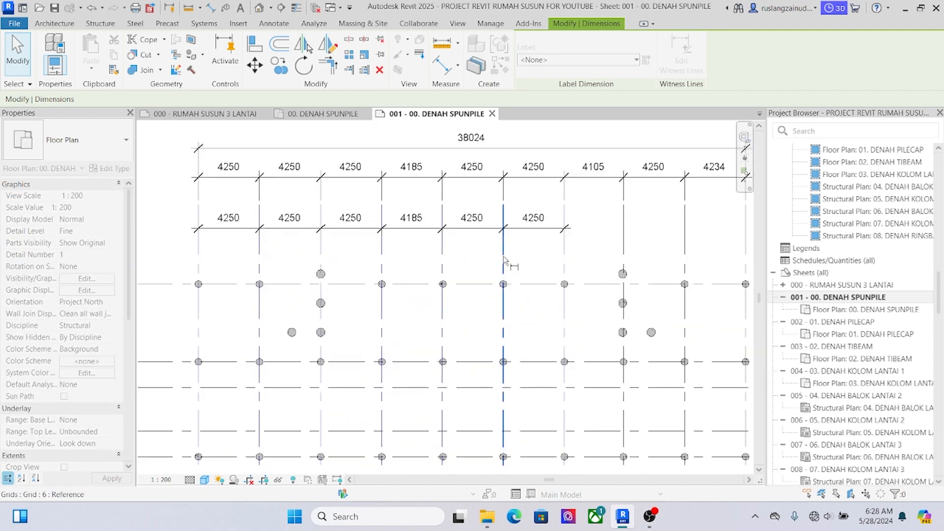
scroll(503, 259, "up", 2)
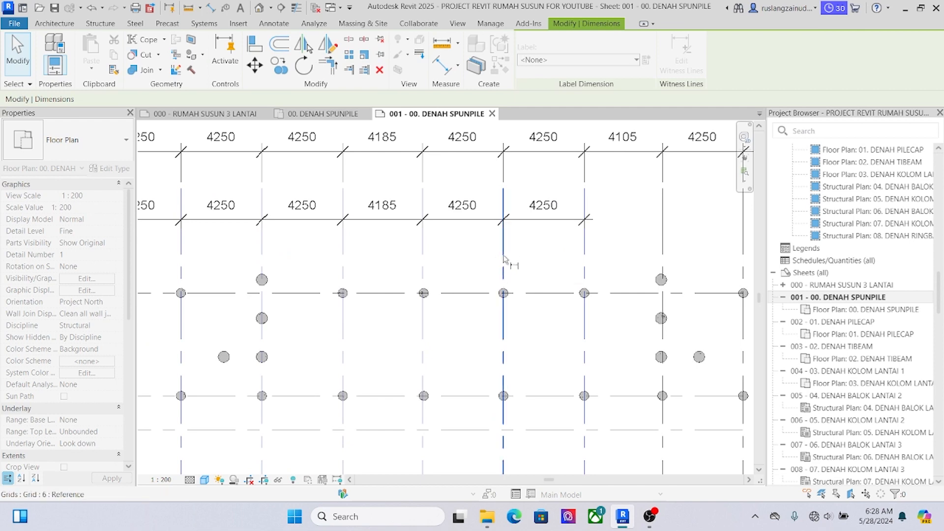
left_click(502, 260)
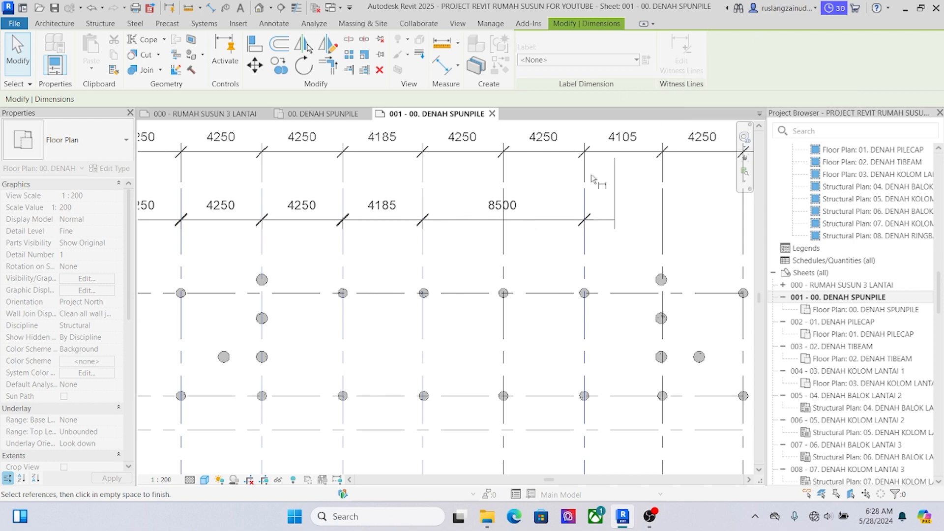
scroll(507, 257, "down", 1)
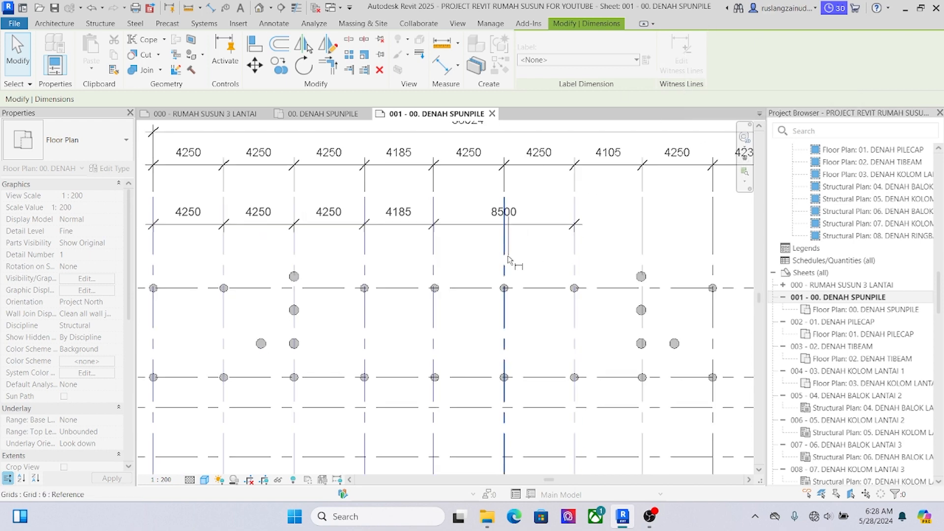
key("Escape")
- Delete the partial dimension string running from grid 1 to grid 7
scroll(507, 256, "up", 1)
left_click(475, 220)
middle_click_drag(485, 221, 485, 191)
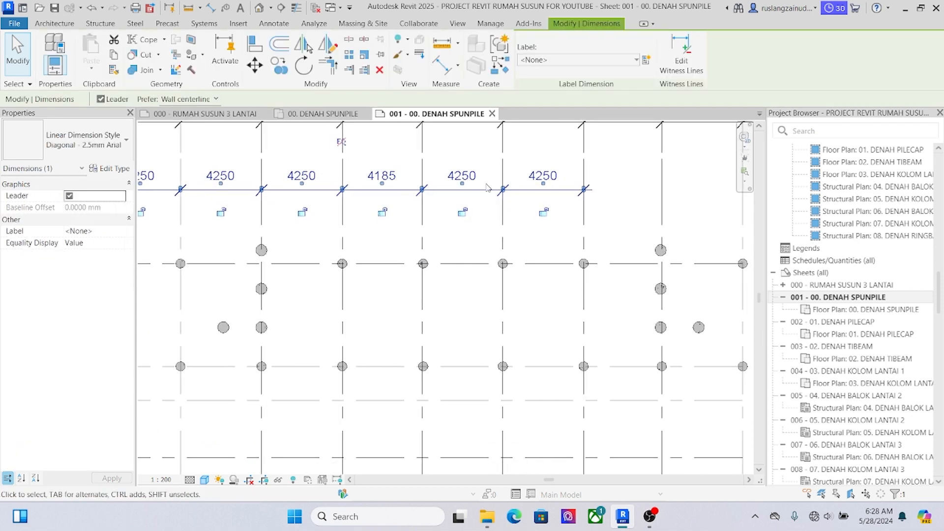
key("Delete")
scroll(486, 214, "down", 2)
scroll(488, 218, "down", 3)
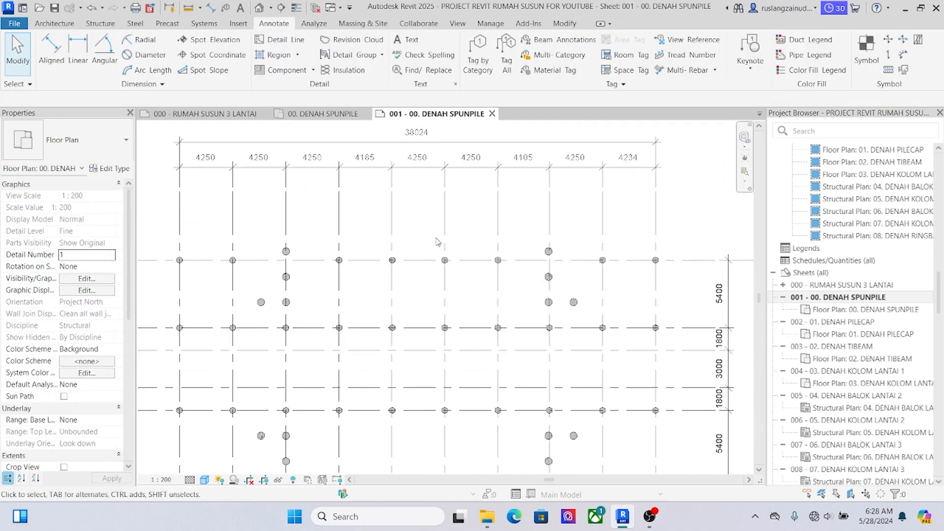
- Move the horizontal bay dimension string across grids 1 to 10 closer to grid F
middle_click_drag(432, 241, 457, 256)
middle_click_drag(364, 201, 380, 232)
scroll(281, 203, "up", 1)
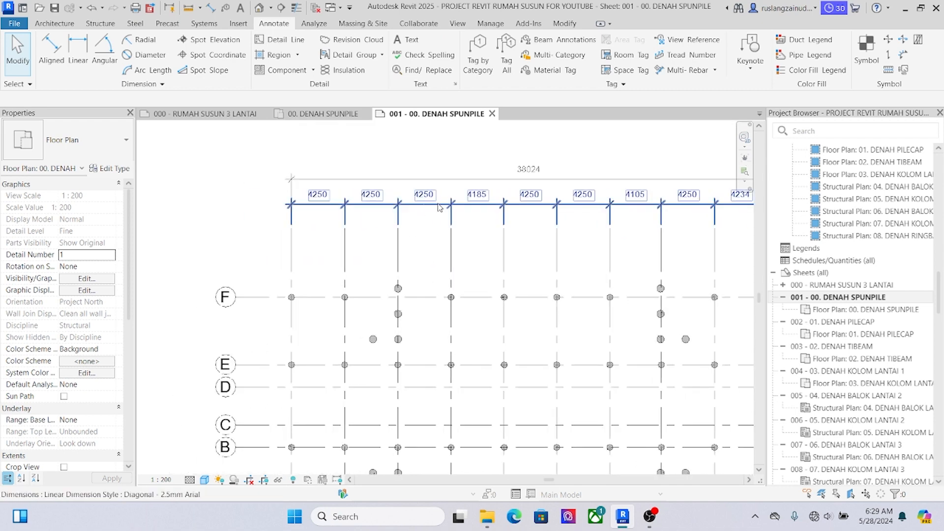
scroll(442, 208, "up", 1)
left_click(462, 208)
scroll(461, 208, "up", 1)
left_click_drag(459, 205, 457, 244)
key("Escape")
- Move the overall grid 1 to grid 10 dimension down closer to the horizontal bay string
scroll(457, 245, "down", 1)
middle_click_drag(457, 245, 448, 264)
left_click(467, 193)
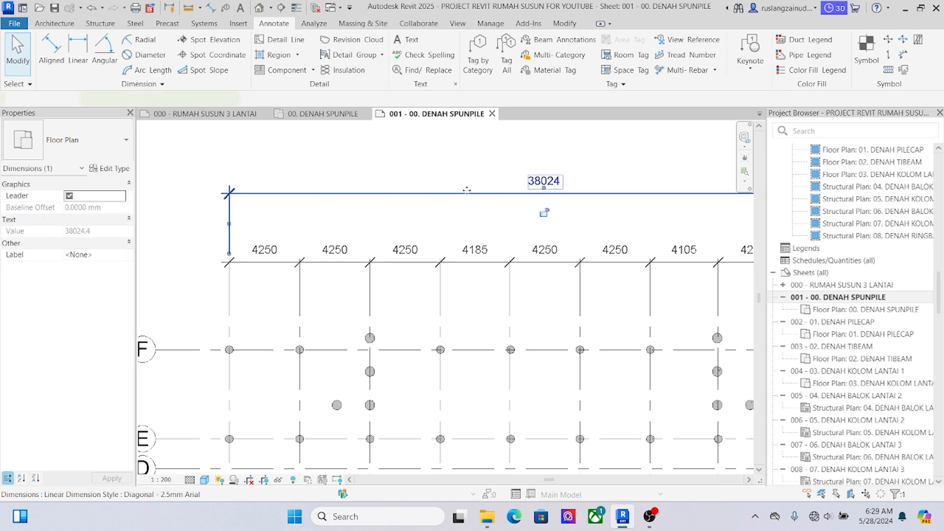
left_click_drag(446, 194, 448, 218)
key("Escape")
- Move the vertical bay dimension string beside grid 10 outward, closer to the overall grid F to A' dimension
scroll(459, 236, "down", 1)
middle_click_drag(460, 236, 424, 215)
middle_click_drag(501, 229, 403, 219)
scroll(659, 308, "up", 1)
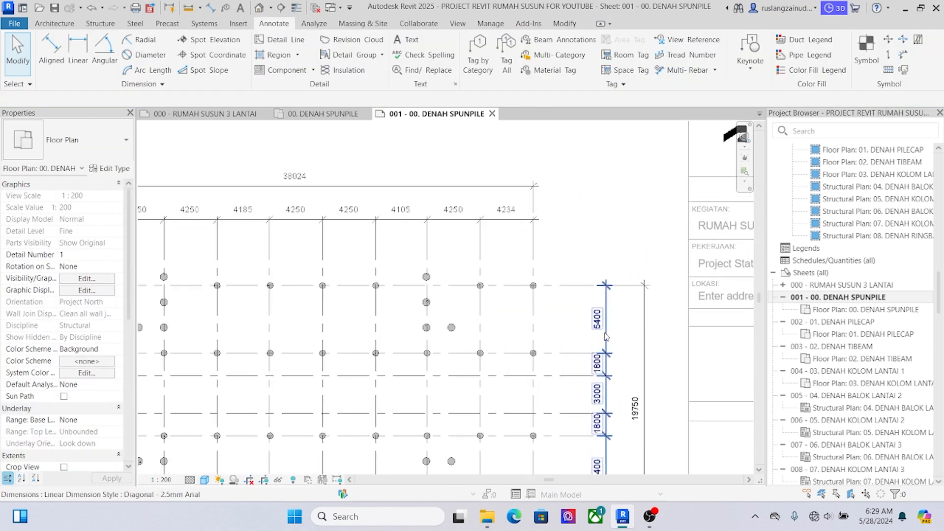
scroll(609, 295, "up", 2)
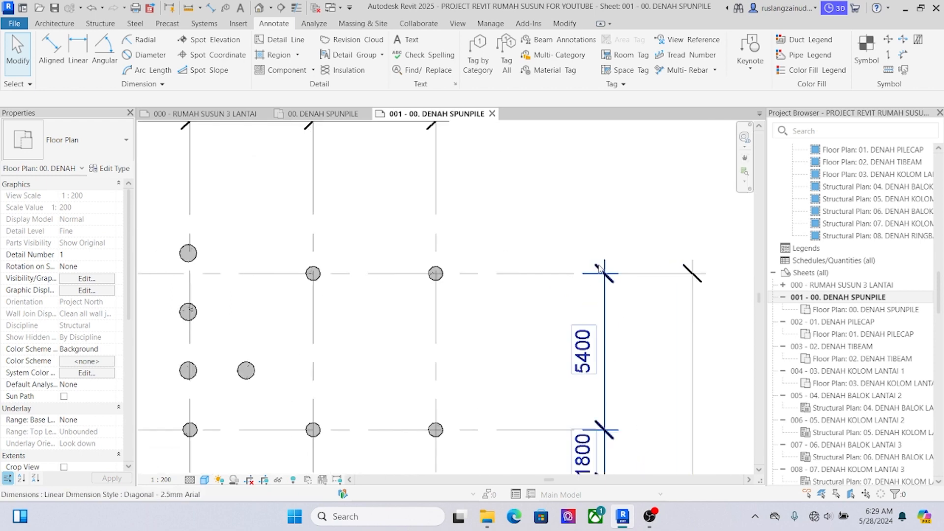
scroll(604, 277, "down", 2)
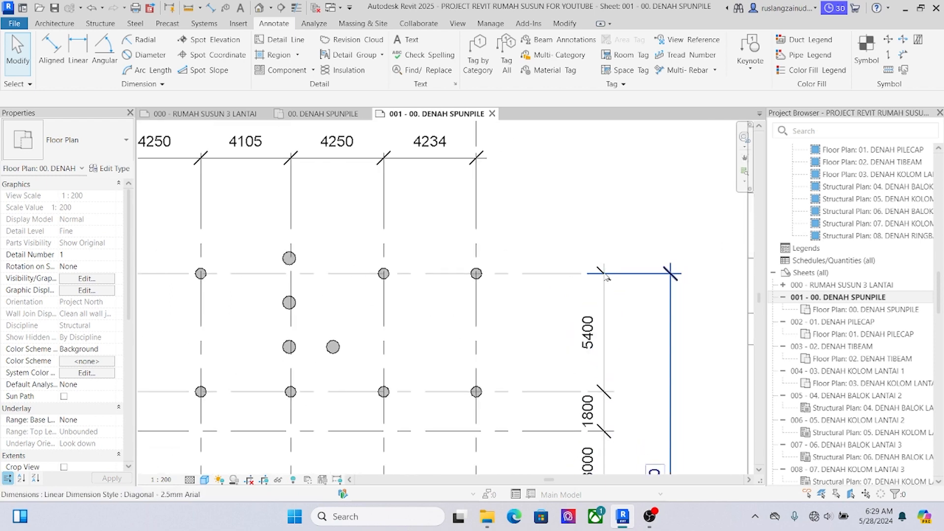
left_click(607, 289)
left_click_drag(605, 285, 630, 290)
key("Escape")
scroll(630, 291, "down", 1)
middle_click_drag(630, 291, 636, 298)
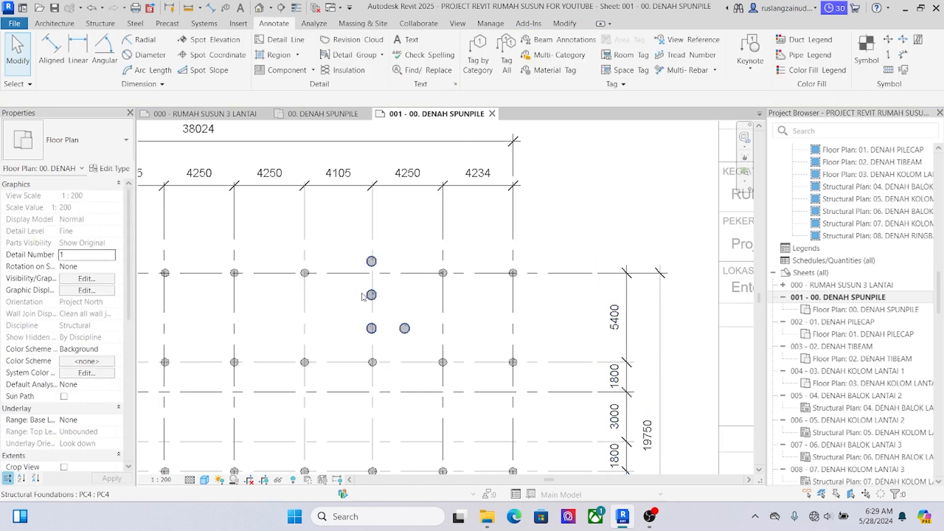
- Collapse sheet 001 in the Project Browser and look through the annotation symbol families
scroll(368, 295, "down", 1)
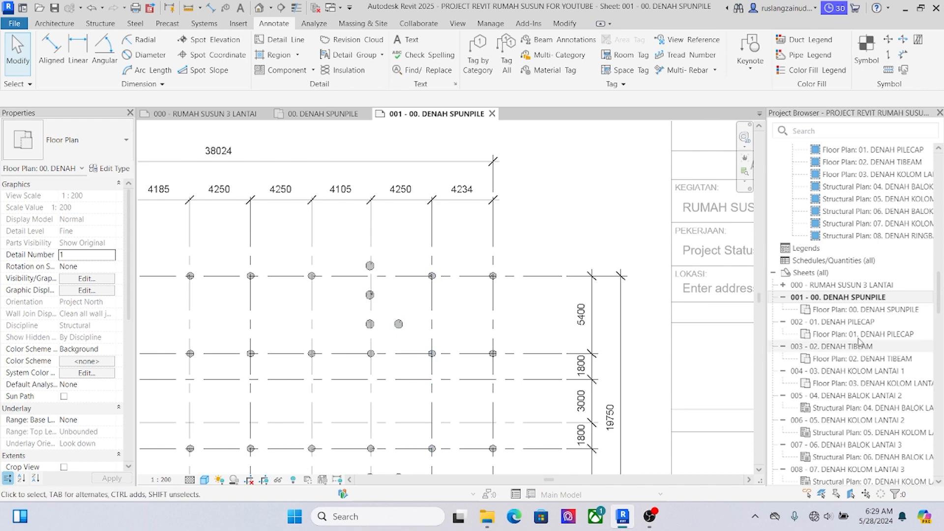
left_click(807, 297)
scroll(810, 290, "down", 10)
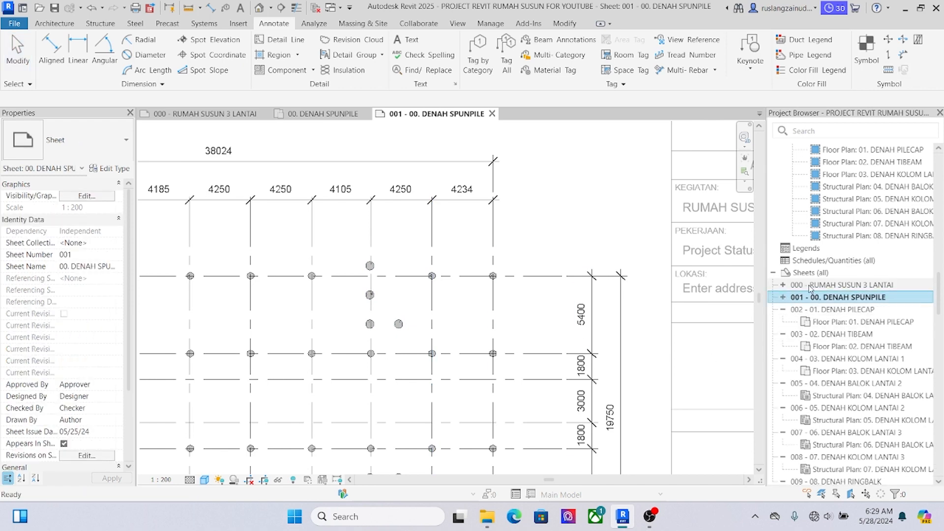
scroll(809, 288, "up", 2)
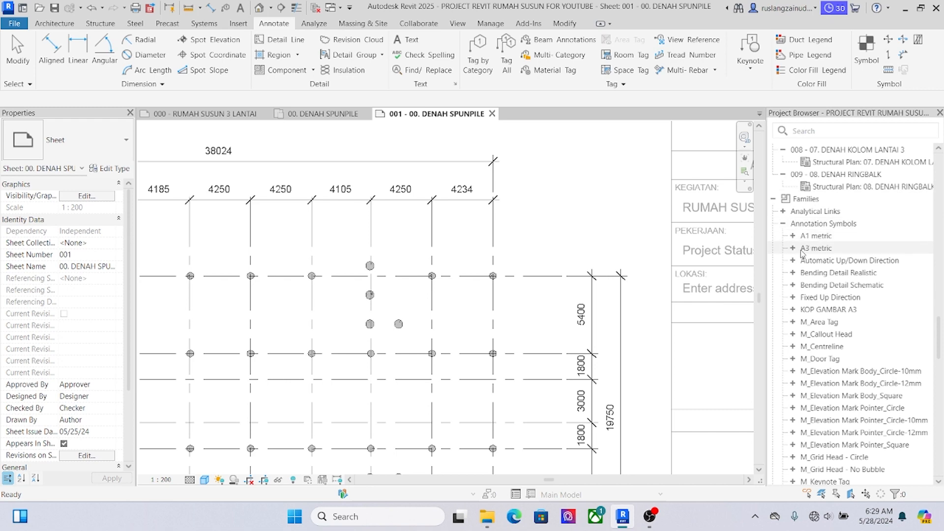
scroll(871, 290, "down", 3)
scroll(872, 290, "down", 8)
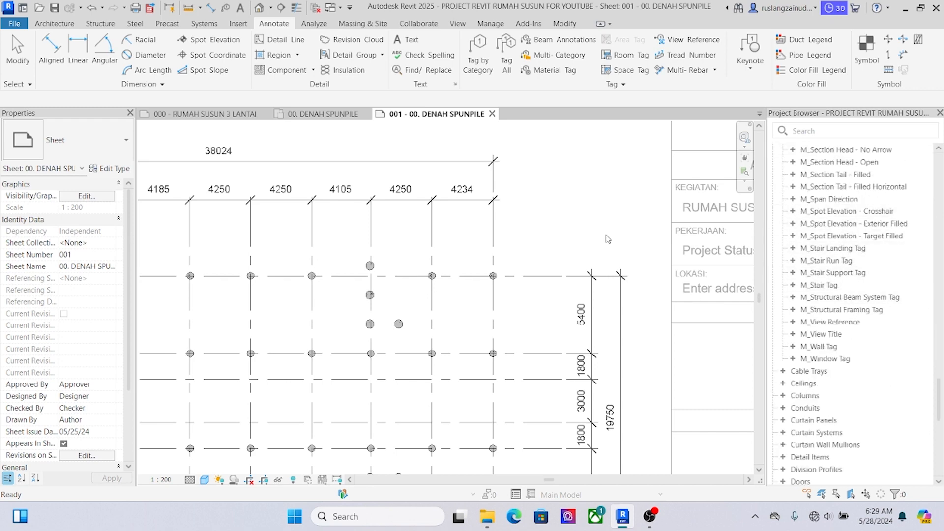
- Select the overall grid 1 to grid 10 dimension and look through the remaining family categories in the Project Browser
double_click(365, 166)
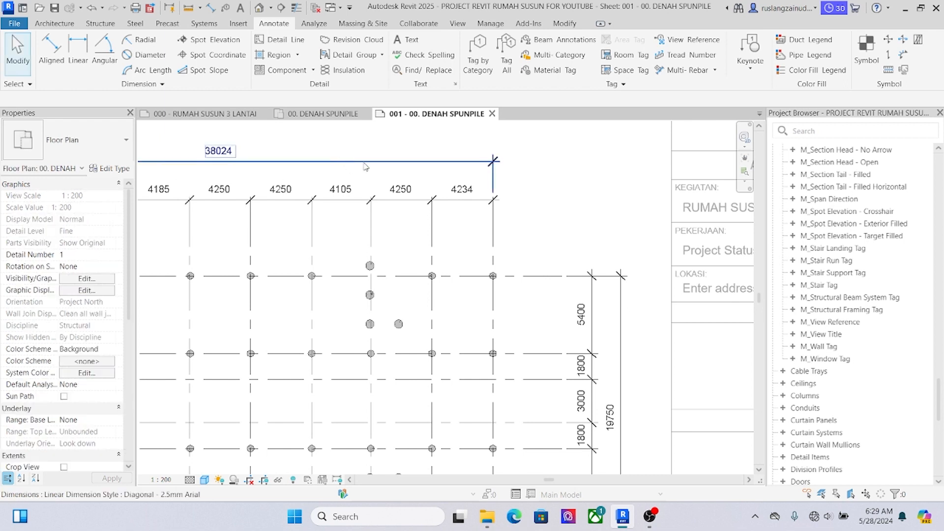
left_click(462, 169)
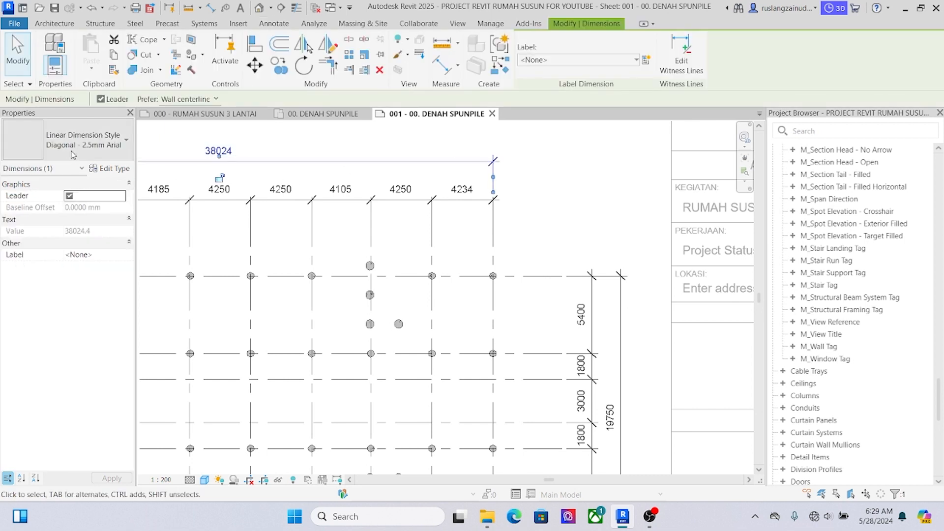
scroll(835, 279, "down", 7)
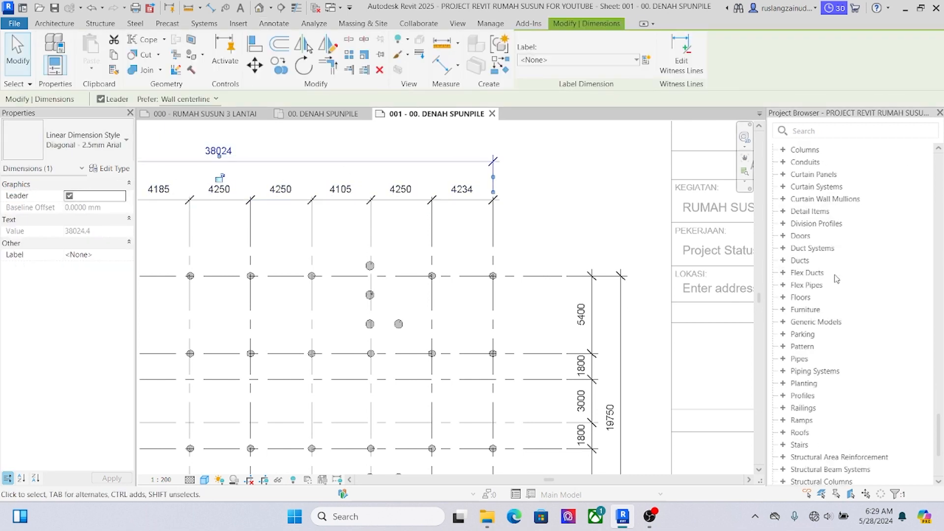
scroll(837, 278, "down", 3)
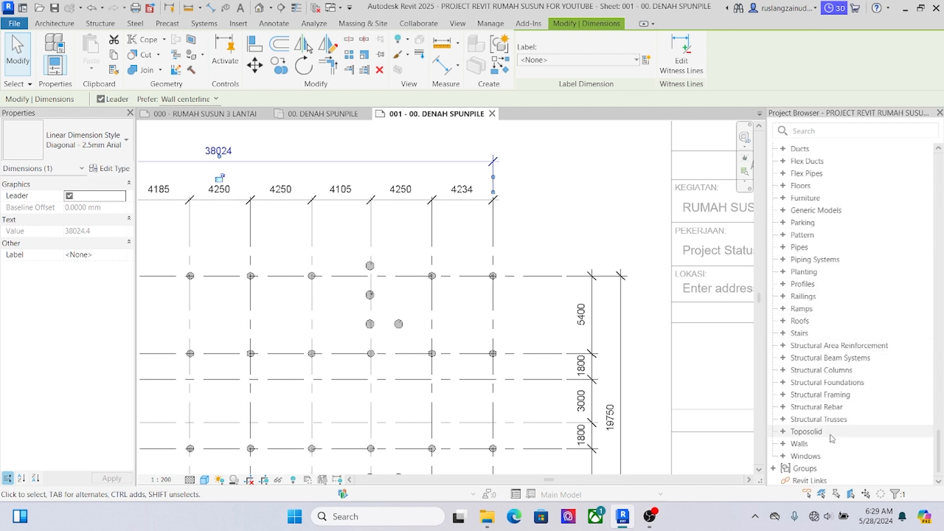
middle_click_drag(371, 221, 427, 247)
scroll(326, 242, "down", 1)
middle_click_drag(326, 243, 454, 258)
middle_click_drag(380, 248, 483, 259)
scroll(399, 250, "down", 1)
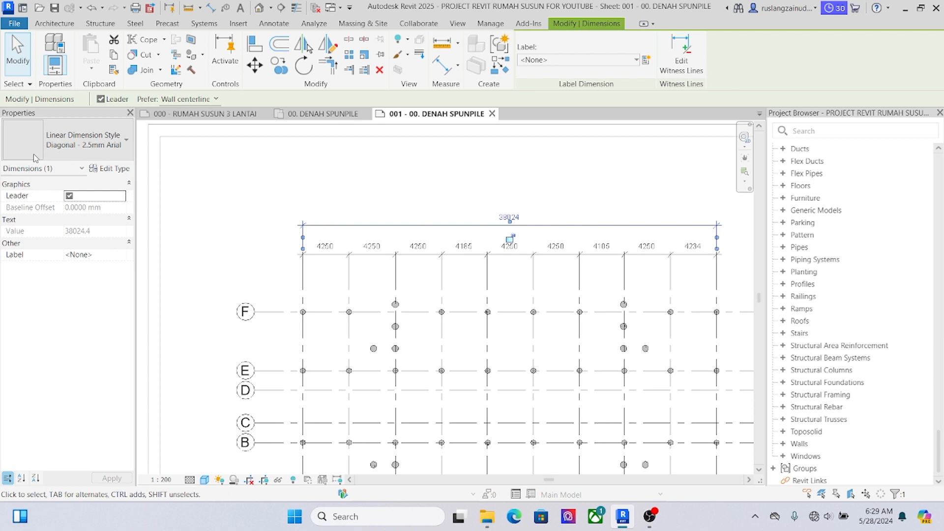
middle_click_drag(249, 218, 287, 235)
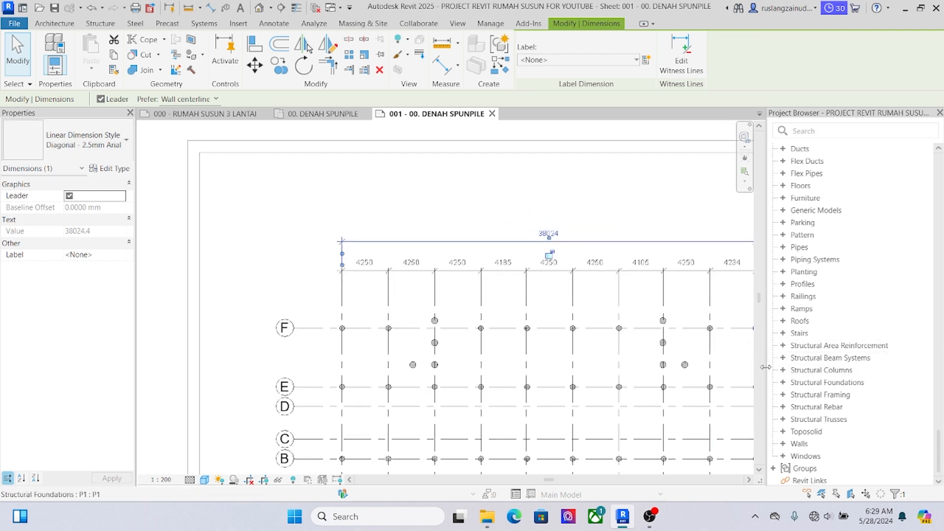
- Narrow the Project Browser to give the sheet more room, and clear the selection of the overall grid dimension
left_click_drag(766, 363, 917, 373)
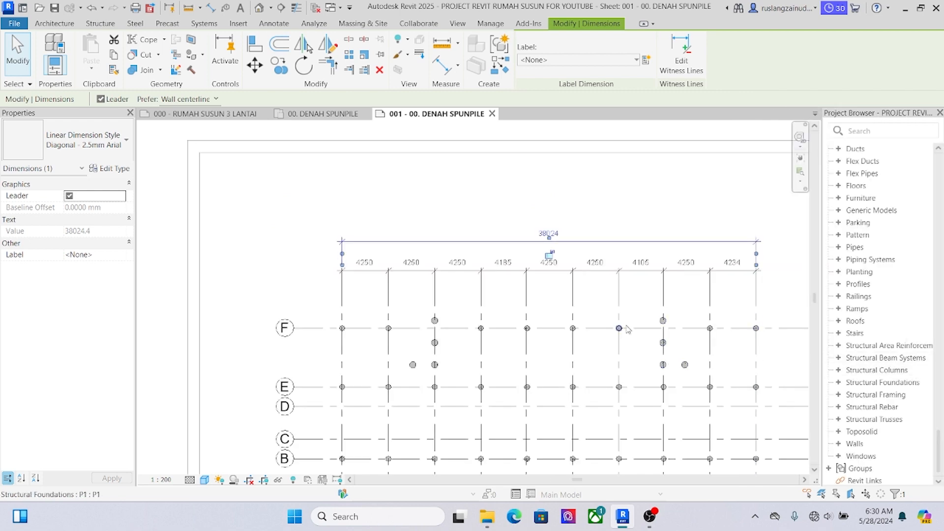
middle_click_drag(573, 312, 564, 302)
middle_click_drag(467, 273, 524, 263)
middle_click_drag(415, 236, 422, 249)
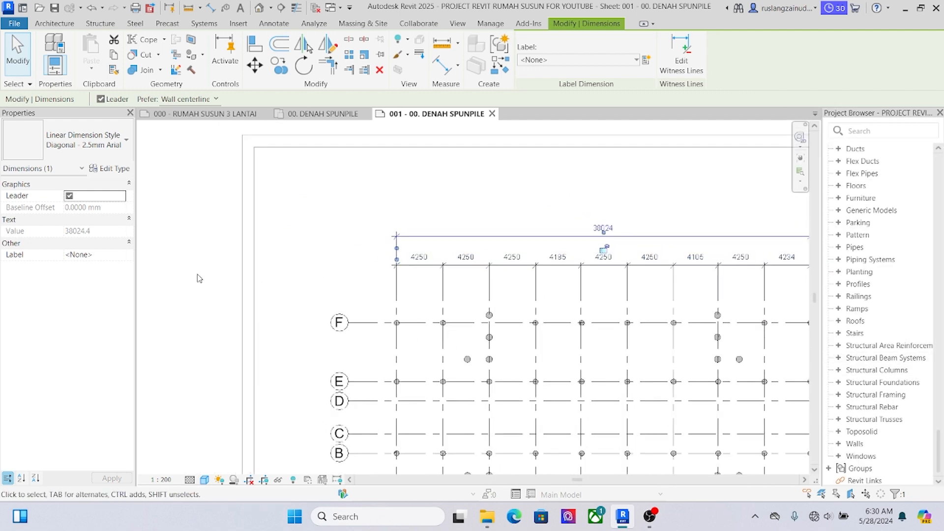
left_click(192, 252)
scroll(435, 248, "up", 1)
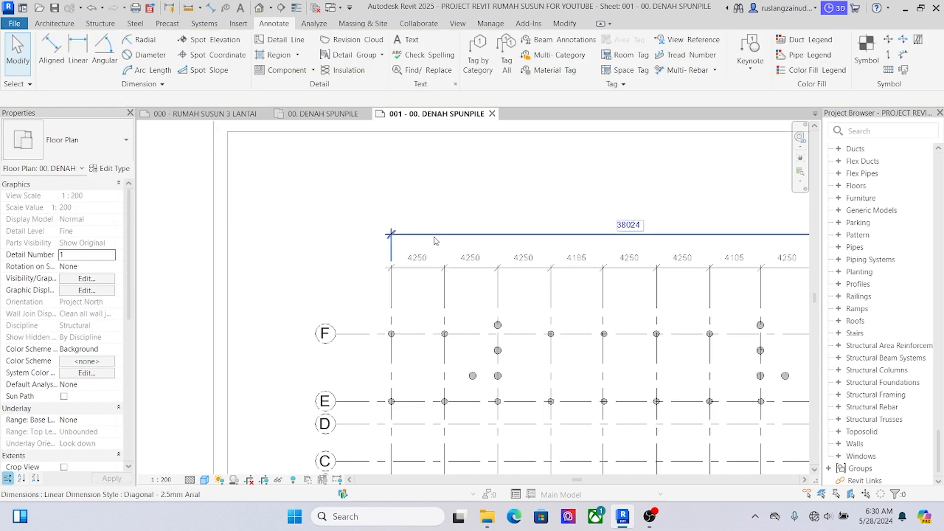
- Duplicate the type of the overall grid 1 to grid 10 dimension as DIM STYLE 1 and assign it to that dimension
left_click(435, 240)
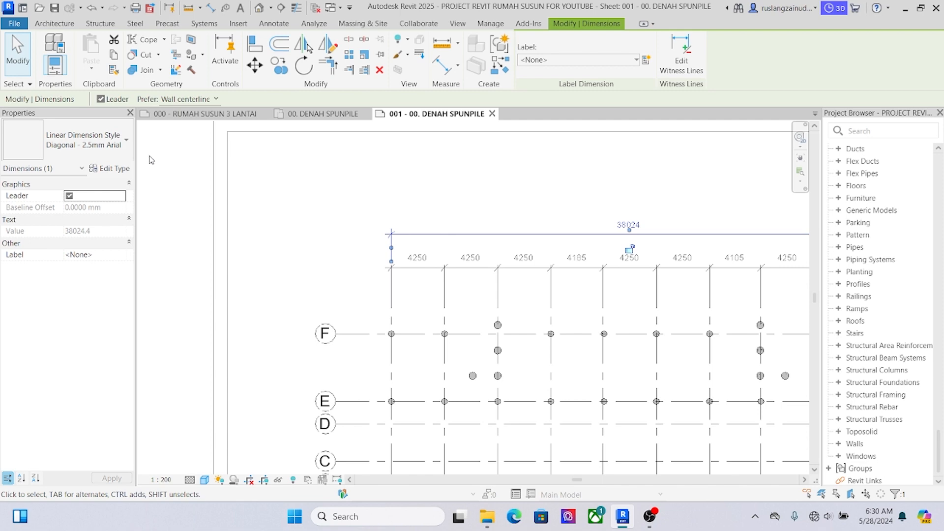
scroll(490, 217, "down", 1)
left_click(118, 169)
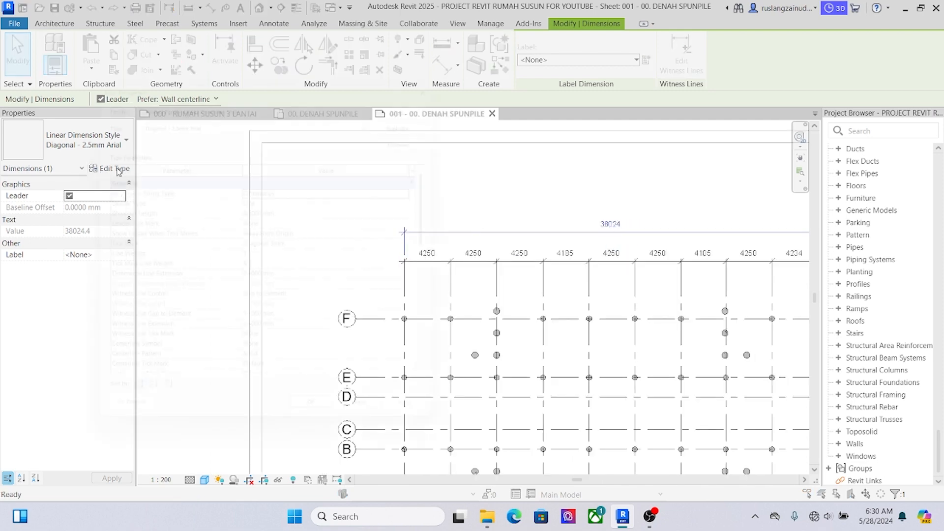
left_click(430, 110)
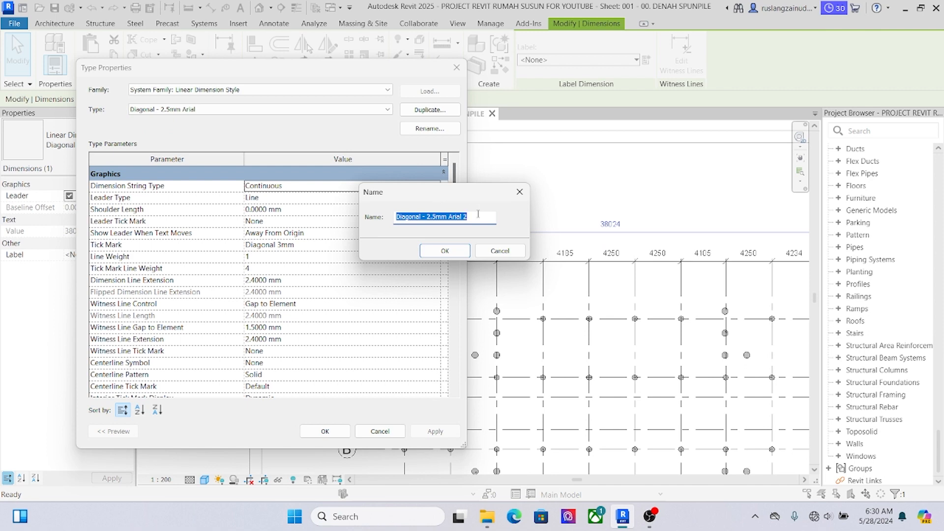
type("d")
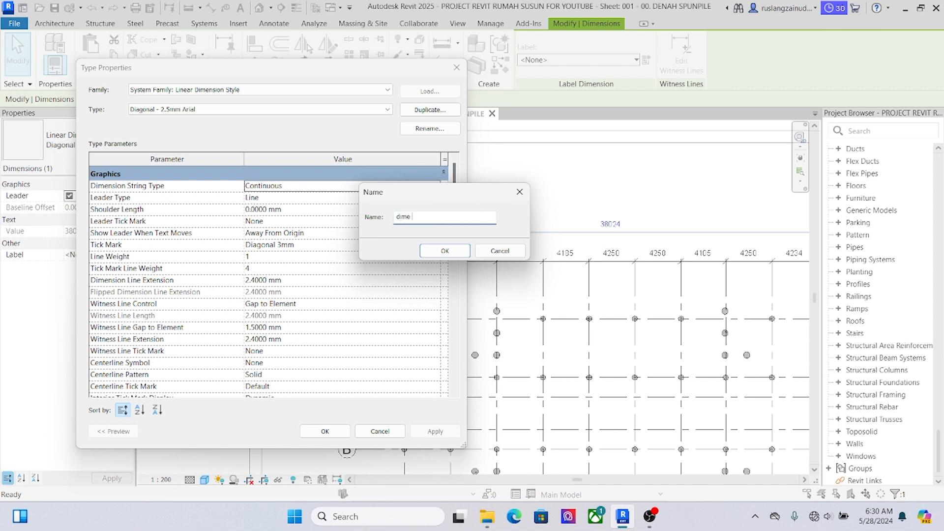
type("im")
key("BackSpace")
key("BackSpace")
key("BackSpace")
type("Di")
left_click(445, 251)
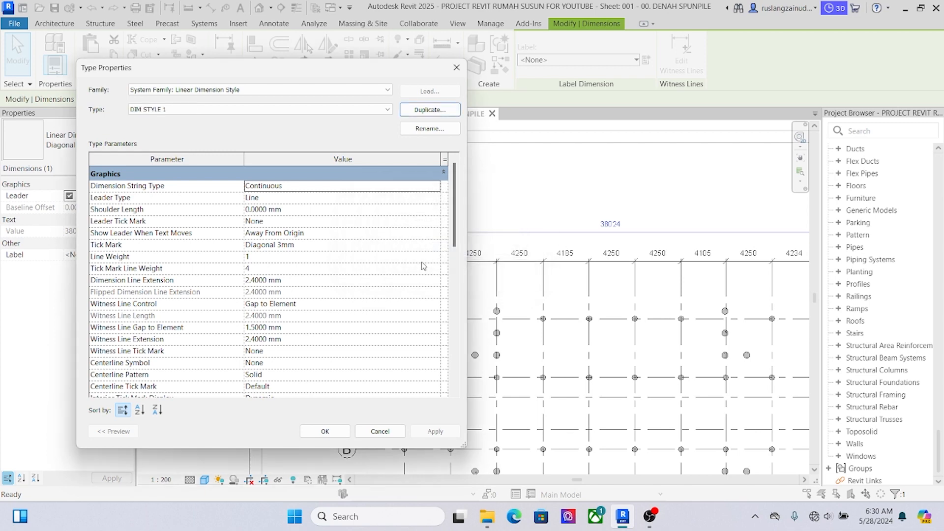
scroll(413, 258, "down", 1)
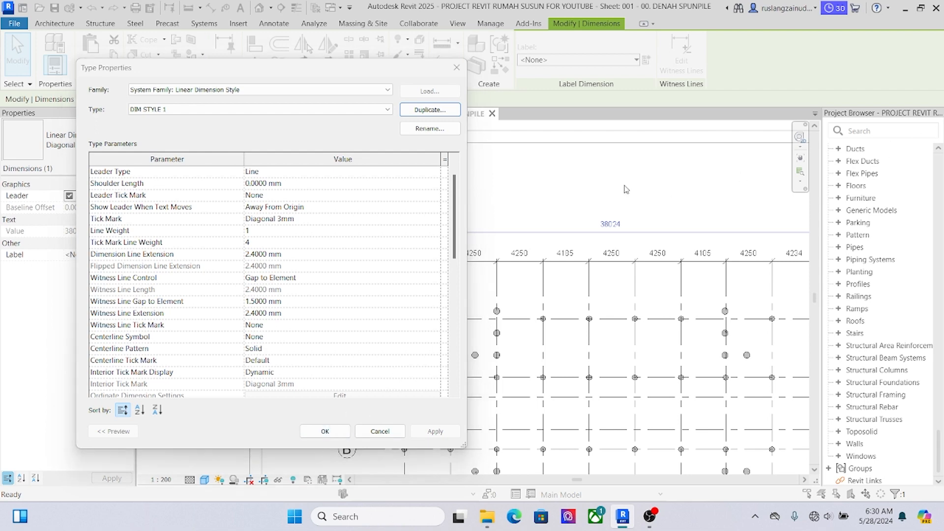
left_click(322, 431)
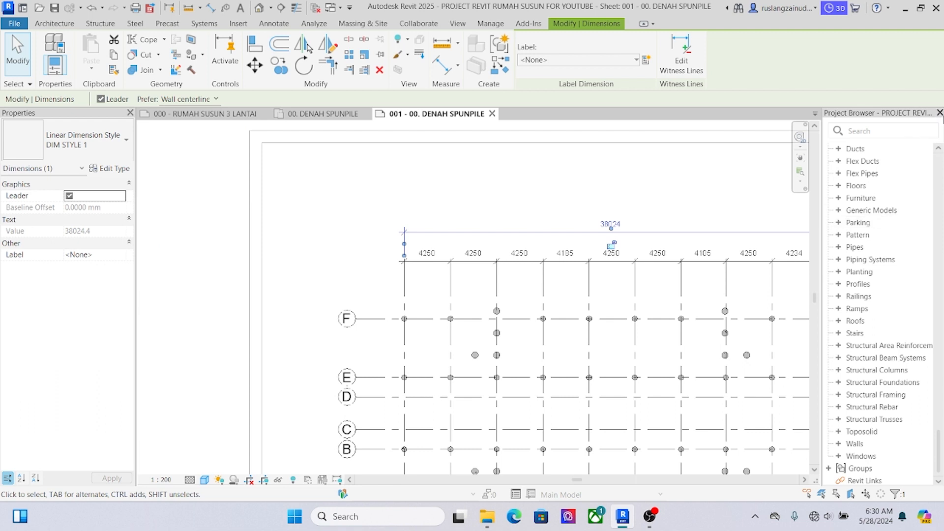
- Close the Project Browser and look over the horizontal and vertical dimension strings around the plan
left_click(940, 114)
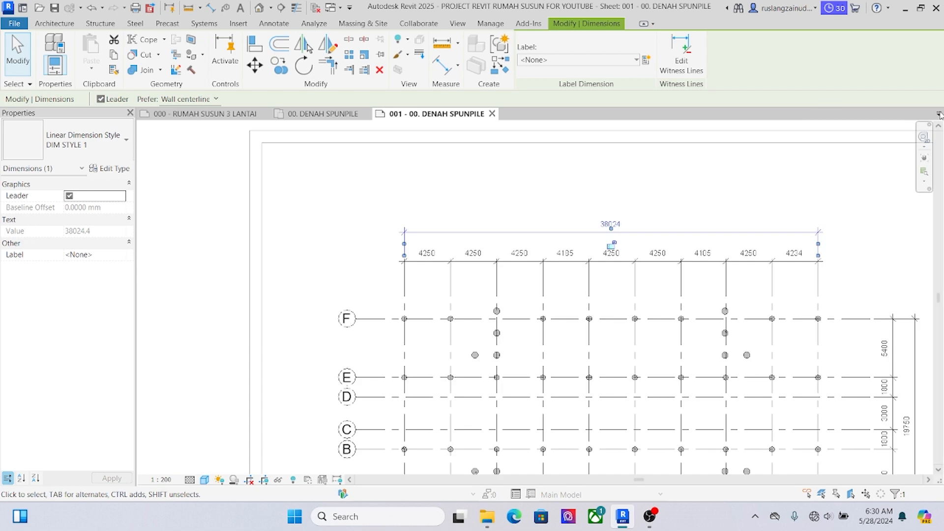
left_click(184, 259)
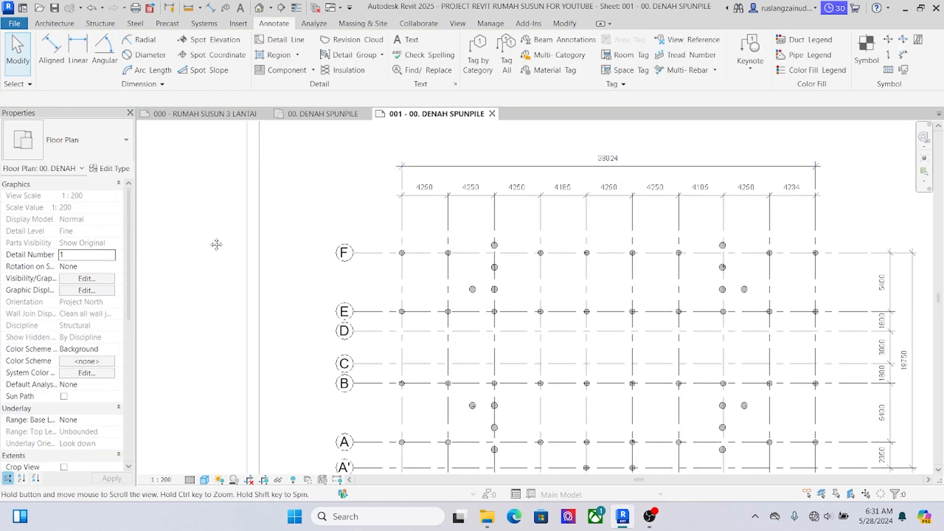
scroll(216, 231, "up", 2)
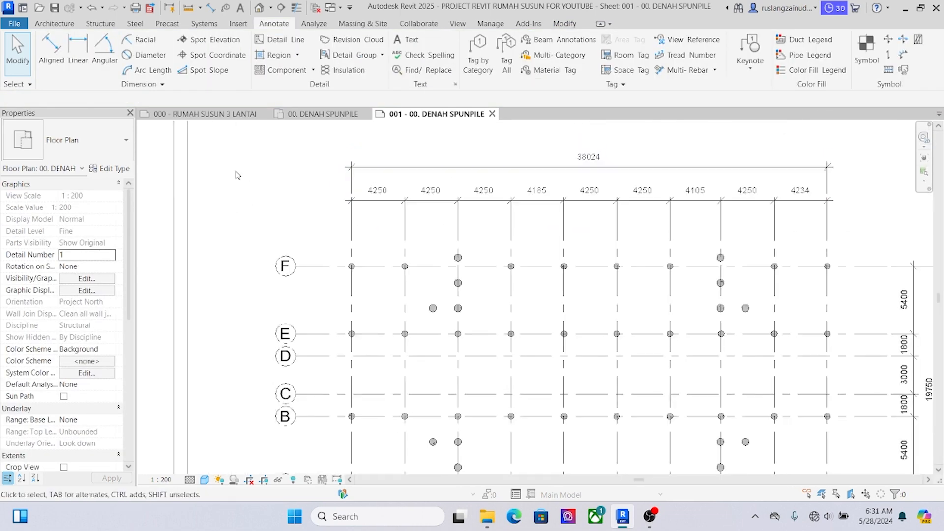
scroll(321, 144, "down", 3)
scroll(448, 189, "up", 2)
scroll(448, 189, "down", 4)
scroll(508, 208, "up", 3)
scroll(698, 259, "up", 2)
scroll(777, 270, "up", 1)
middle_click_drag(780, 273, 785, 246)
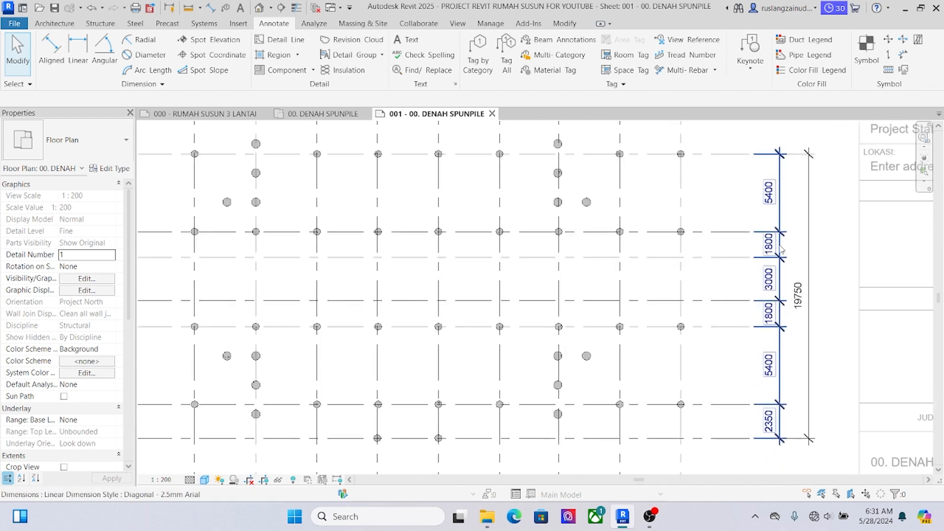
left_click(808, 238)
scroll(826, 299, "up", 2)
scroll(665, 263, "down", 3)
middle_click_drag(735, 282, 930, 344)
- Change the horizontal bay dimension string above grid F to the DIM STYLE 1 type
left_click(264, 201)
middle_click_drag(296, 202, 416, 280)
scroll(590, 240, "up", 1)
scroll(490, 247, "up", 1)
left_click(511, 244)
scroll(580, 243, "up", 3)
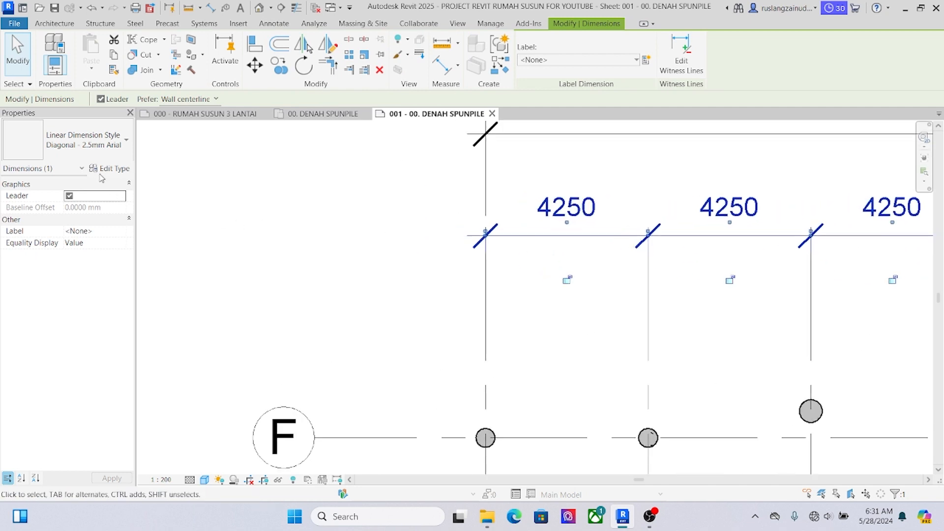
left_click(108, 147)
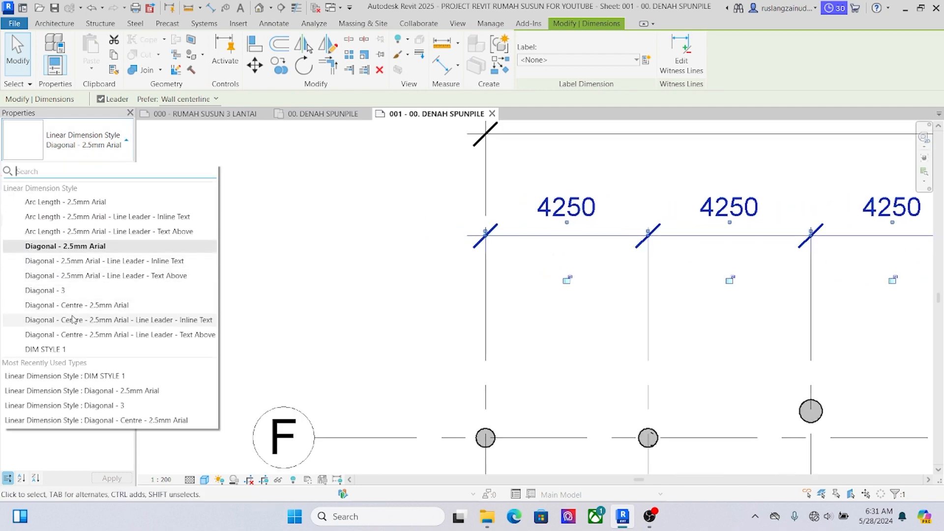
left_click(48, 350)
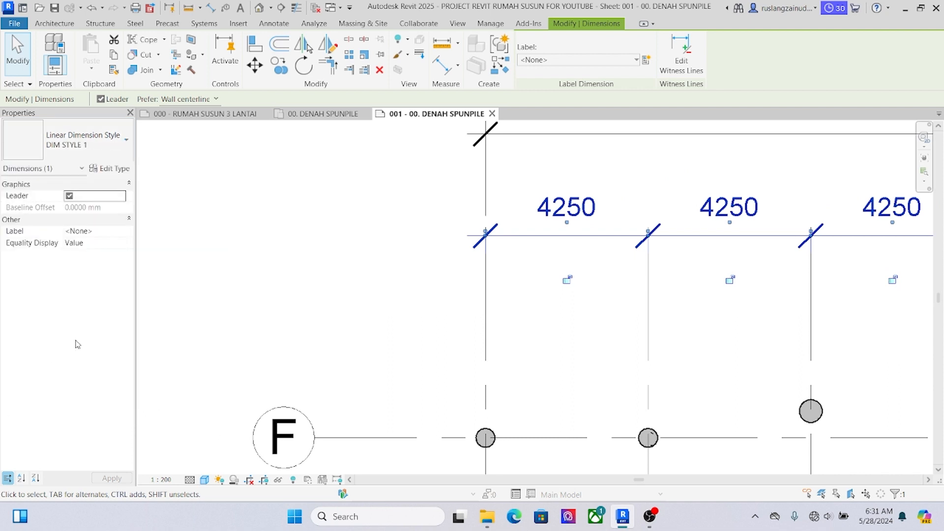
left_click(262, 255)
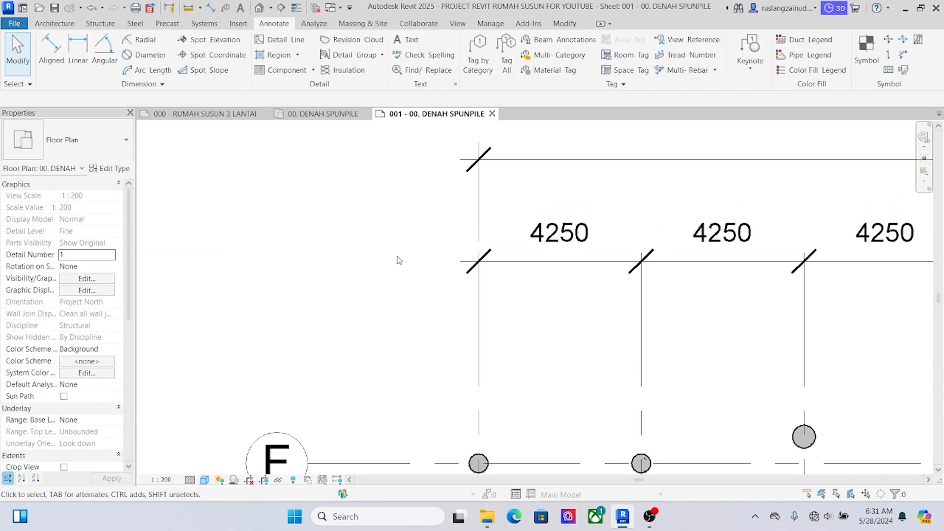
- Open the type properties of the horizontal bay string and move the dialog clear of the dimensions
left_click(555, 267)
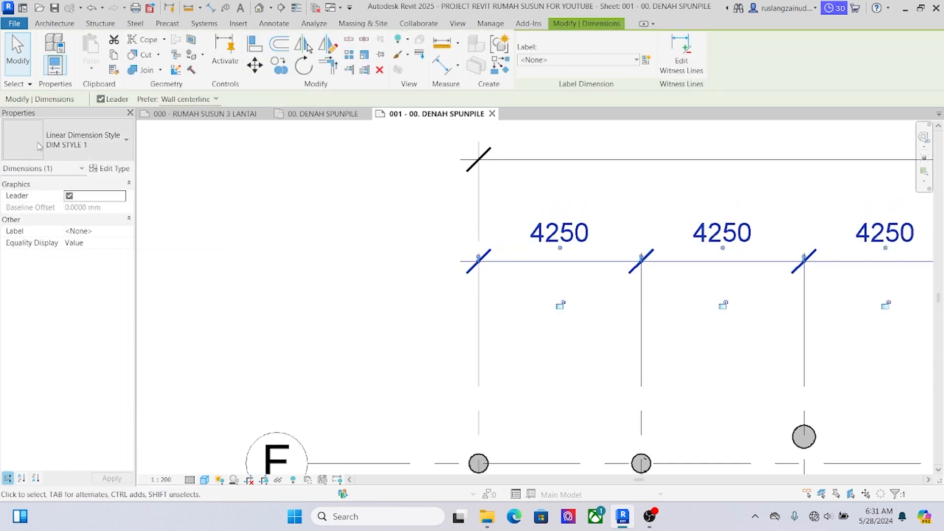
left_click(110, 168)
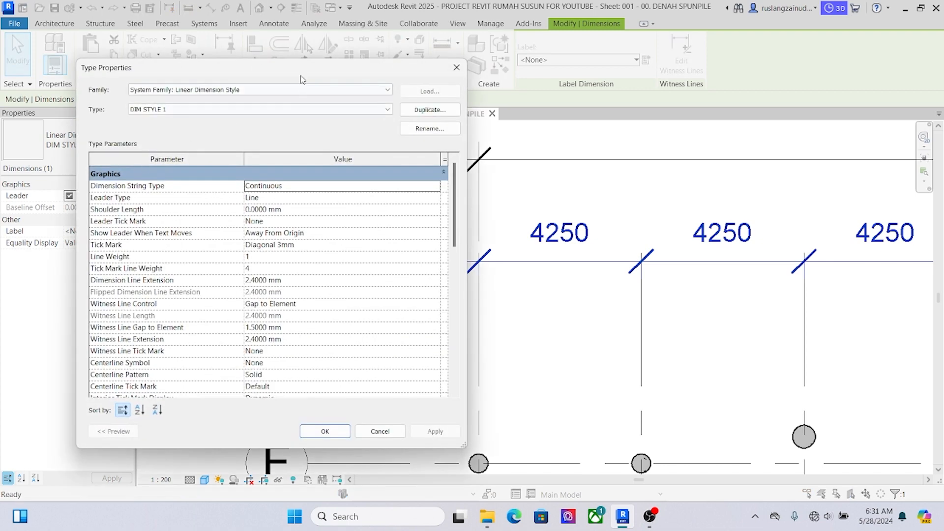
left_click_drag(272, 73, 227, 82)
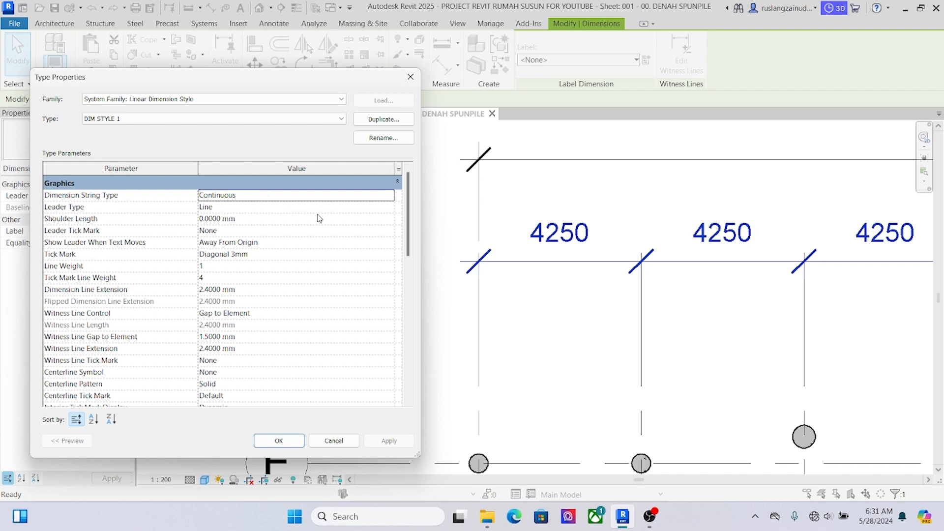
- Set the Dimension String Type of DIM STYLE 1 to Baseline and apply it
left_click(331, 196)
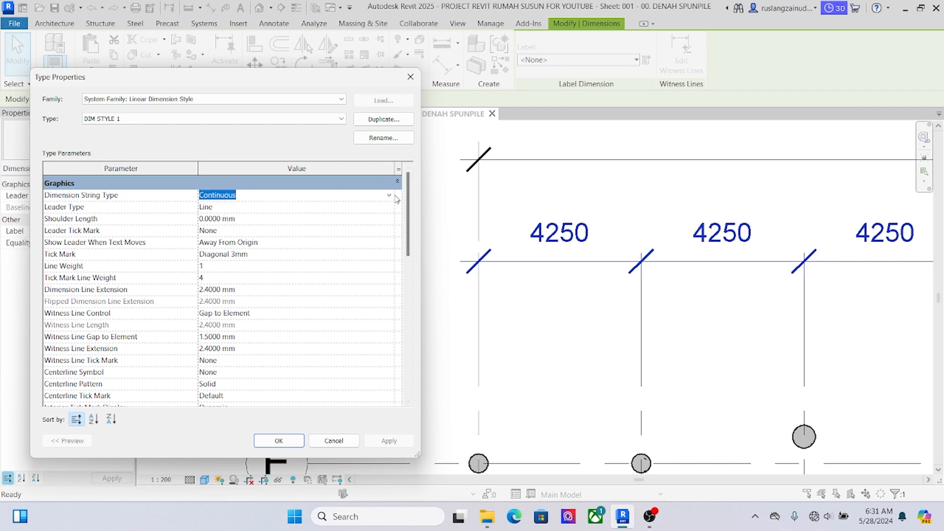
left_click(389, 196)
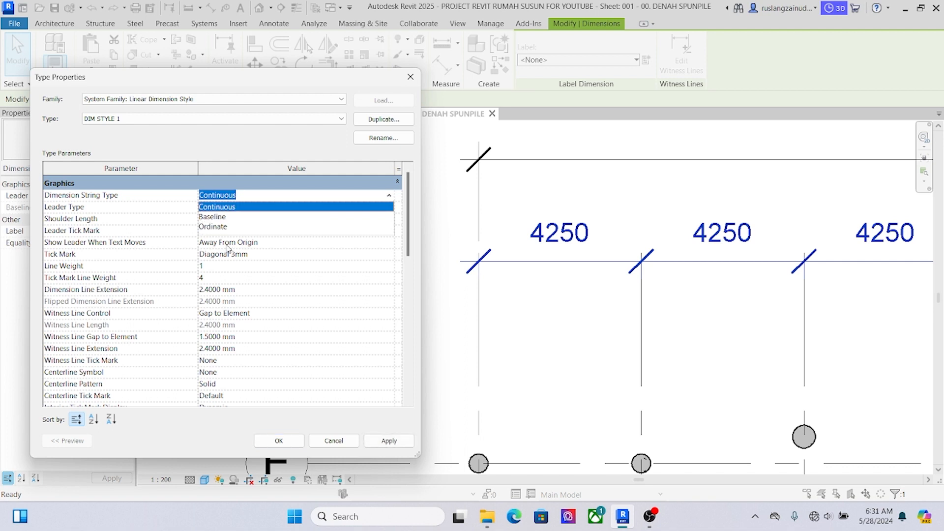
left_click(223, 217)
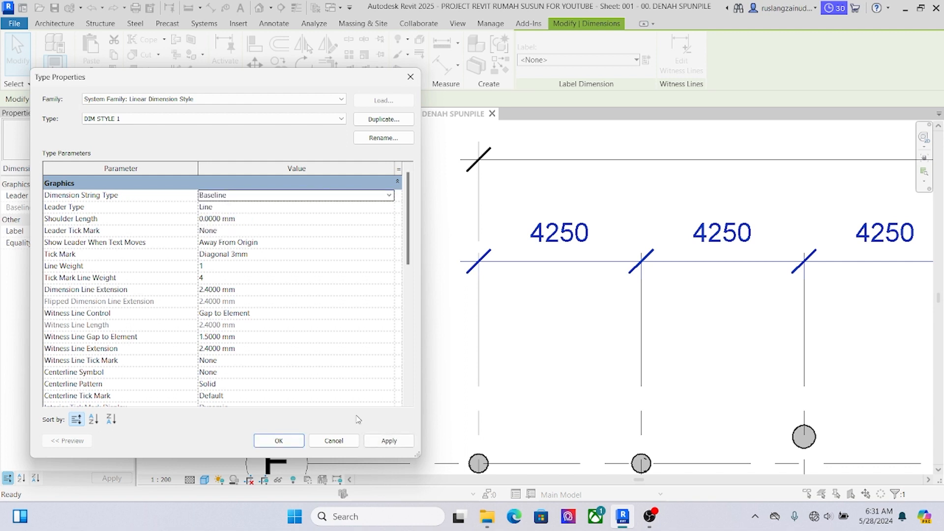
left_click(389, 447)
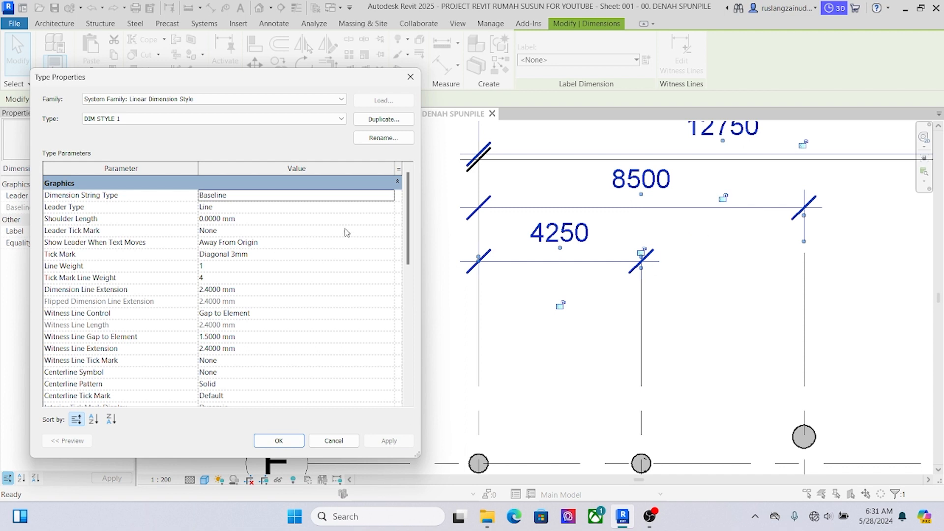
- Switch the Dimension String Type of DIM STYLE 1 to Ordinate and apply it
left_click(369, 193)
left_click(390, 196)
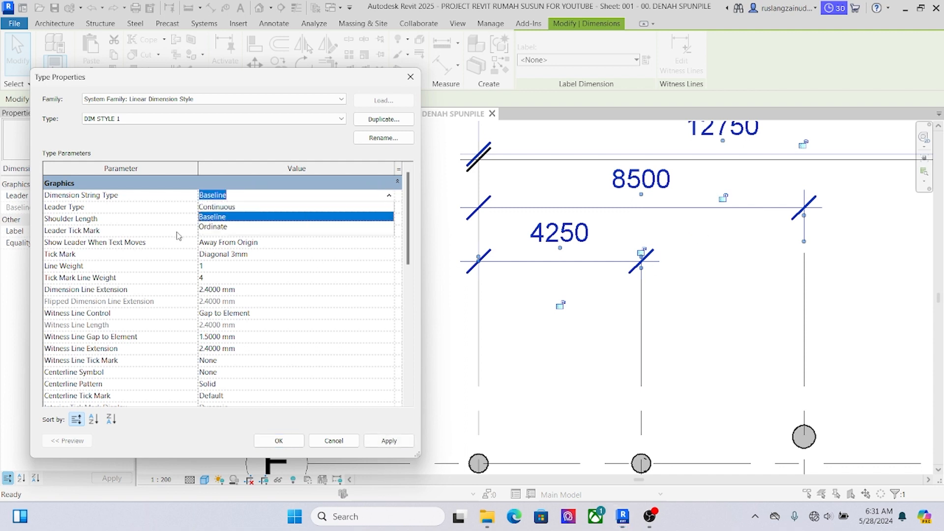
left_click(212, 232)
left_click(388, 441)
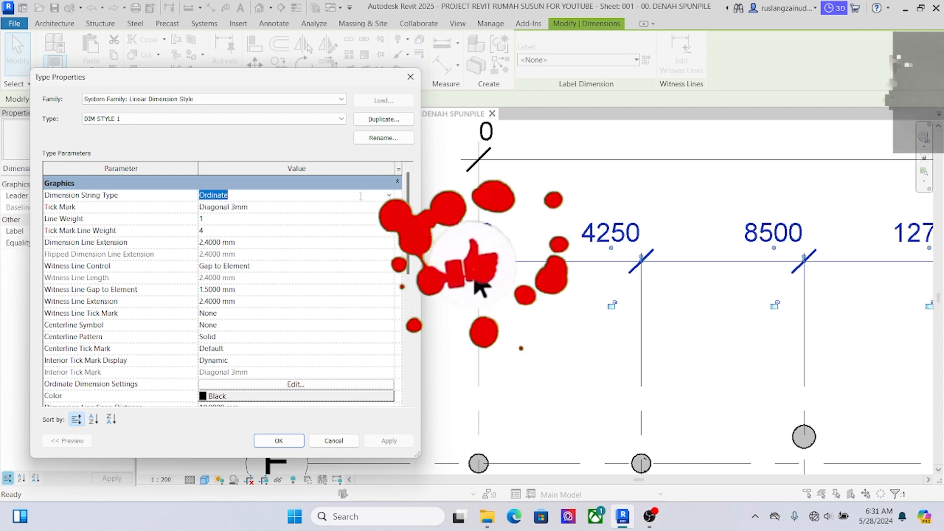
- Pick Diagonal 3mm as the tick mark of DIM STYLE 1 and apply Baseline as its Dimension String Type again
left_click(347, 207)
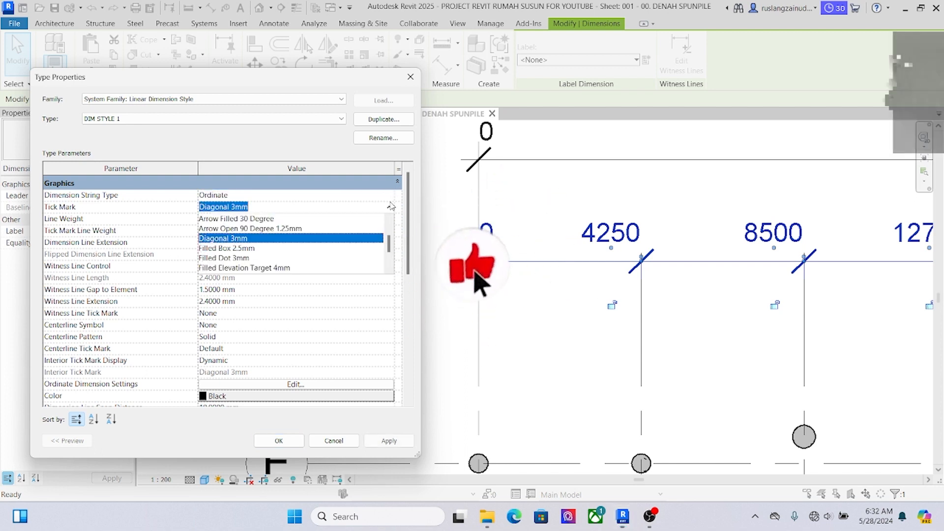
left_click(250, 238)
left_click(374, 196)
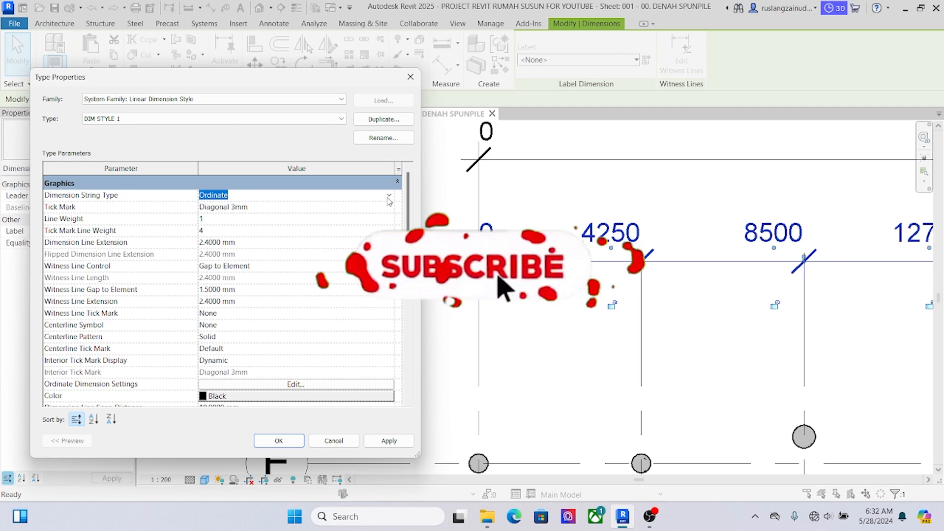
left_click(389, 195)
left_click(222, 220)
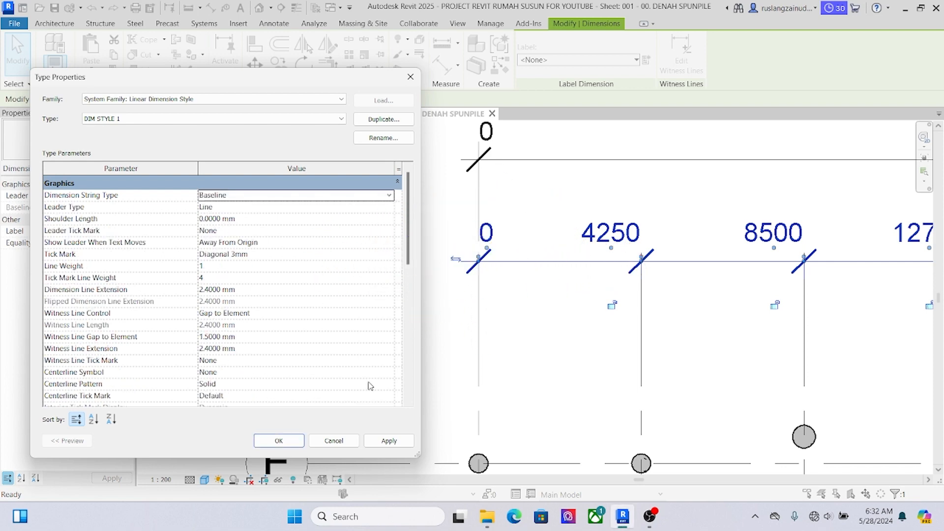
left_click(389, 441)
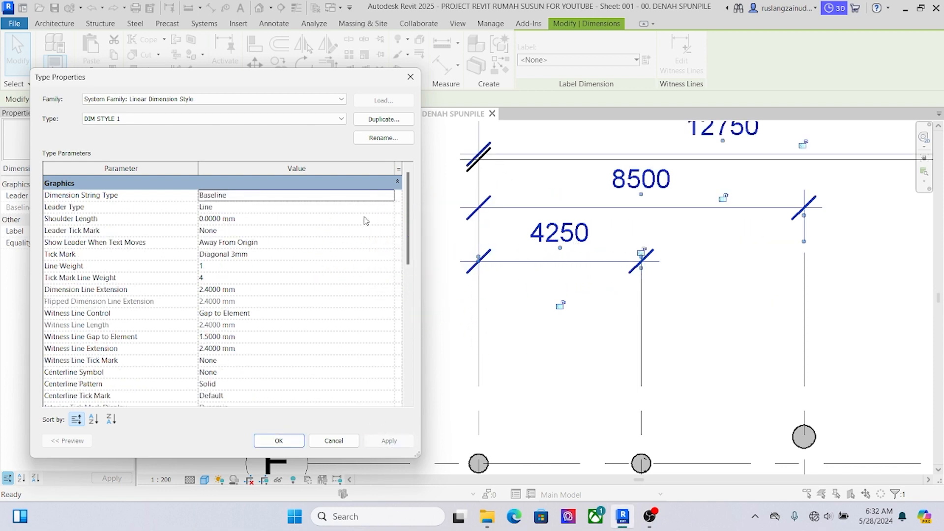
- Return the Dimension String Type of DIM STYLE 1 to Continuous and apply it
left_click(390, 196)
left_click(226, 207)
left_click(391, 442)
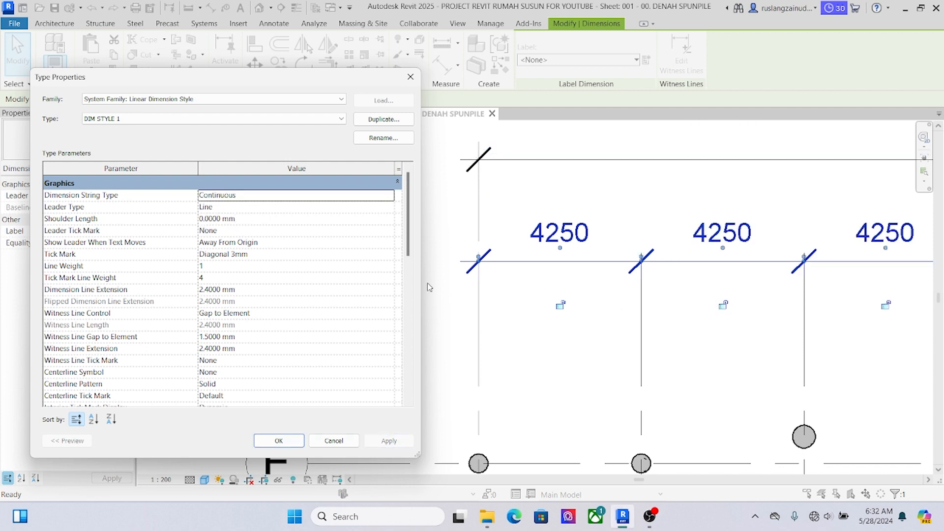
- Set the Leader Type of DIM STYLE 1 to Arc, apply it and close the type properties
left_click(245, 208)
left_click(389, 207)
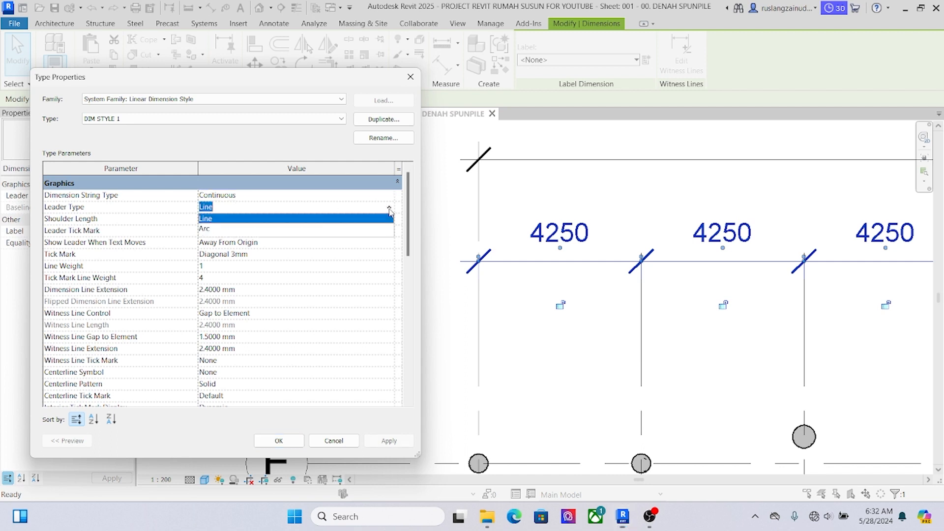
left_click(209, 231)
left_click(393, 444)
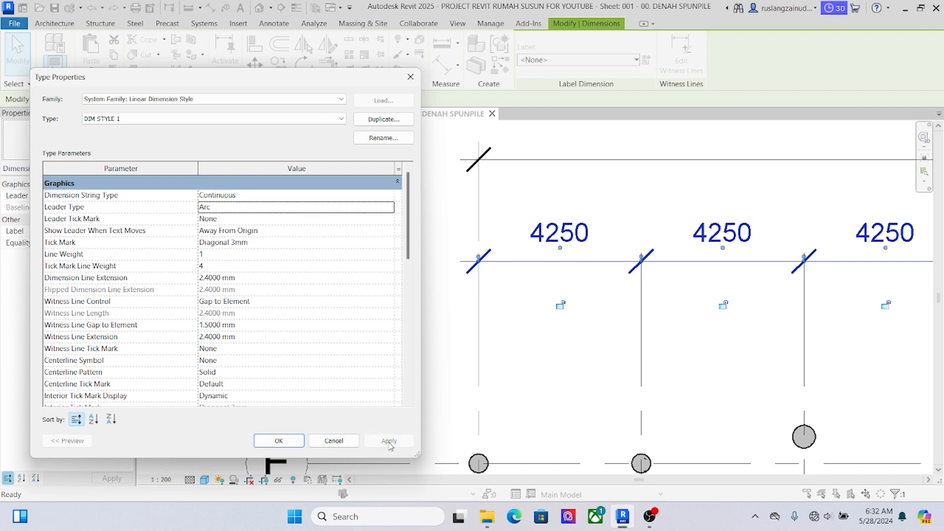
left_click(278, 440)
scroll(411, 312, "down", 2)
mouse_move(411, 311)
middle_mouse_down()
mouse_move(371, 304)
mouse_move(395, 311)
middle_mouse_up()
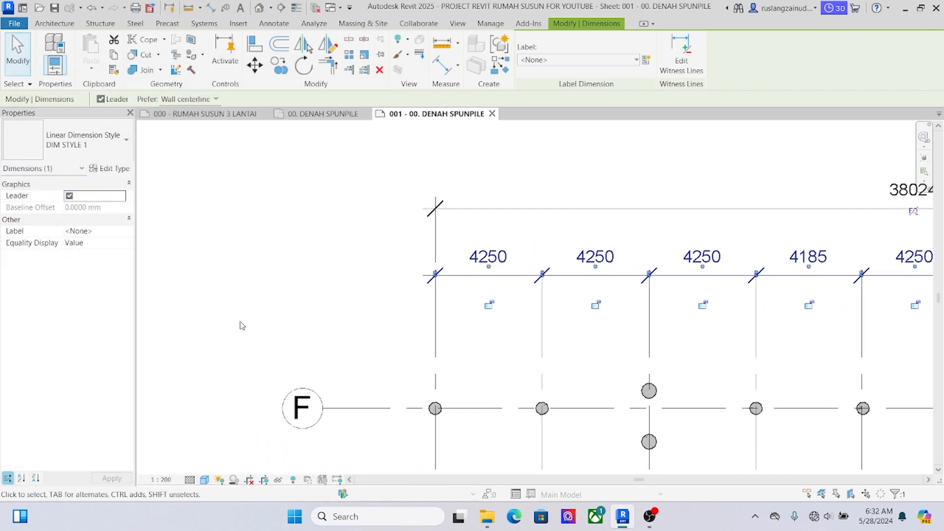
- Set the Leader Tick Mark of DIM STYLE 1 to Arrow 30 Degree, apply it and close the type properties
left_click(212, 303)
left_click(464, 276)
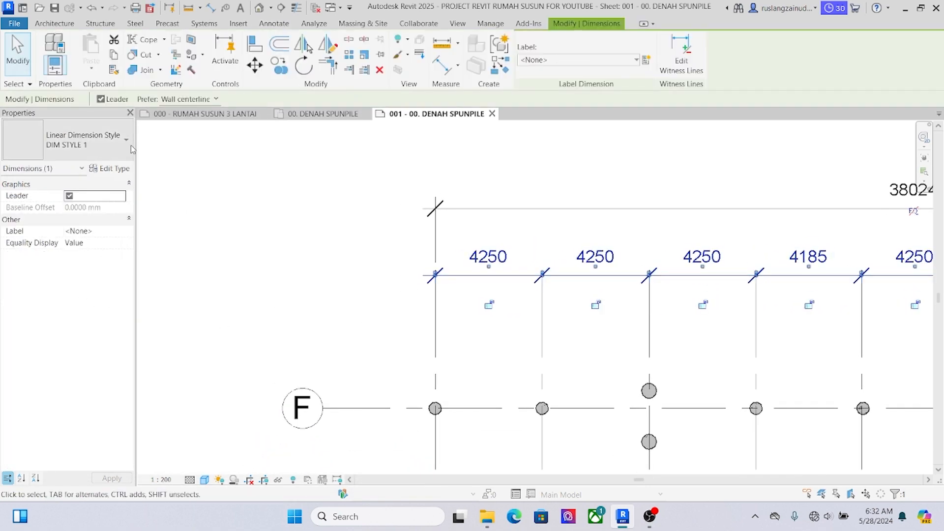
left_click(109, 168)
left_click(256, 219)
left_click(389, 220)
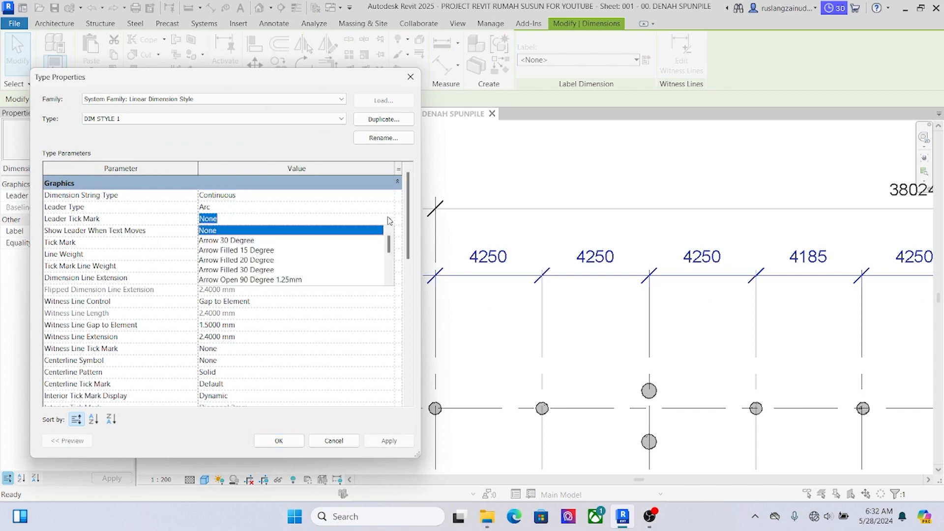
left_click(238, 240)
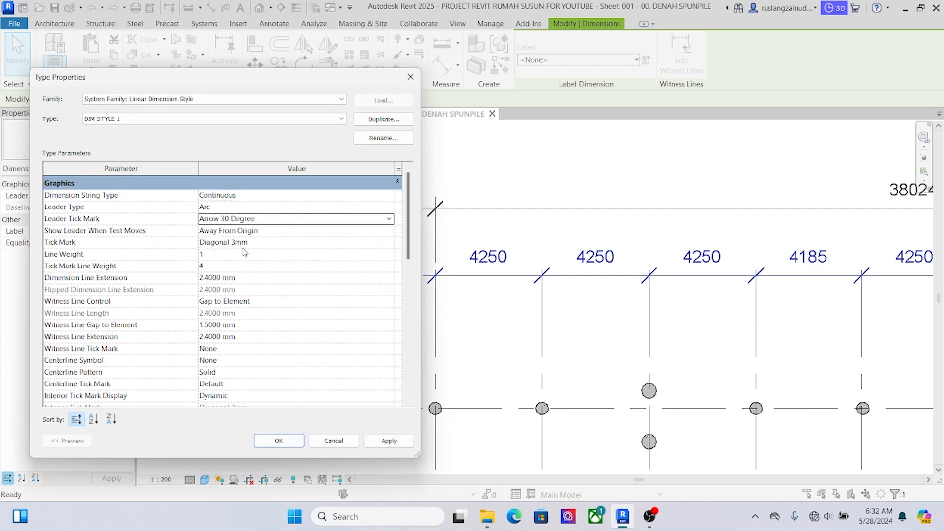
left_click(385, 442)
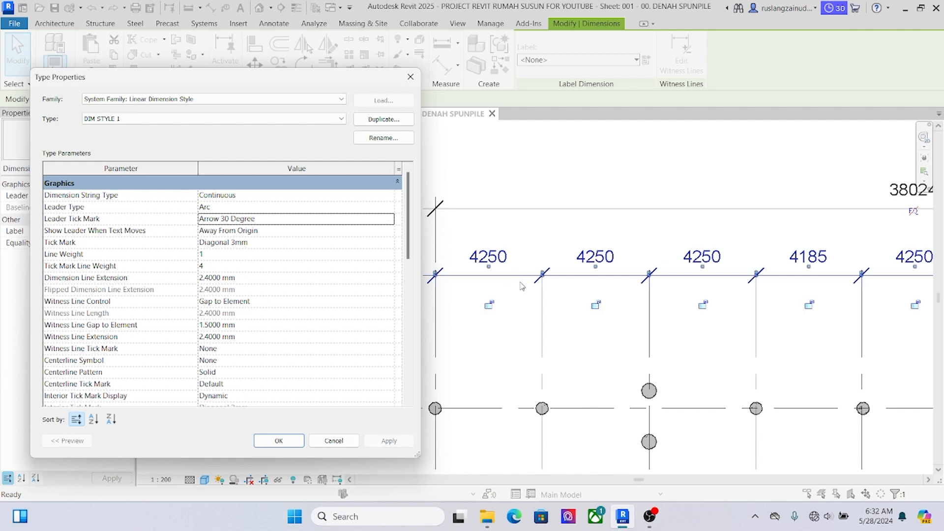
left_click(279, 440)
- Reopen the type properties of the 4250 dimension string and return the Leader Tick Mark of DIM STYLE 1 to None
scroll(565, 270, "up", 2)
scroll(340, 293, "up", 2)
scroll(213, 306, "down", 5)
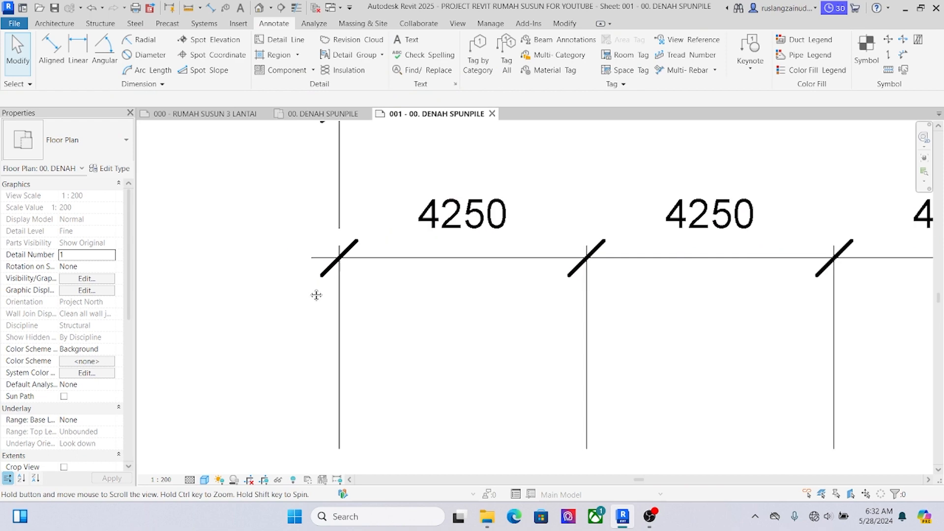
scroll(340, 287, "up", 2)
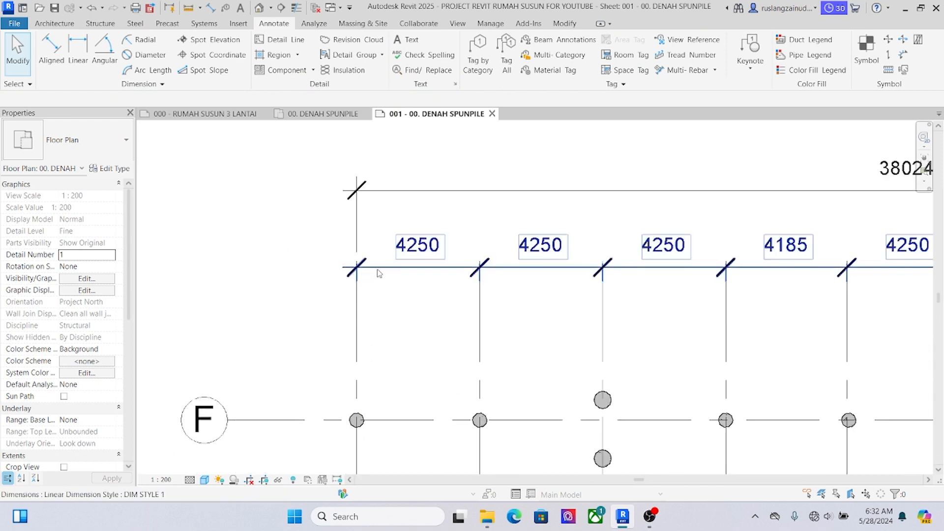
left_click(375, 270)
left_click(109, 169)
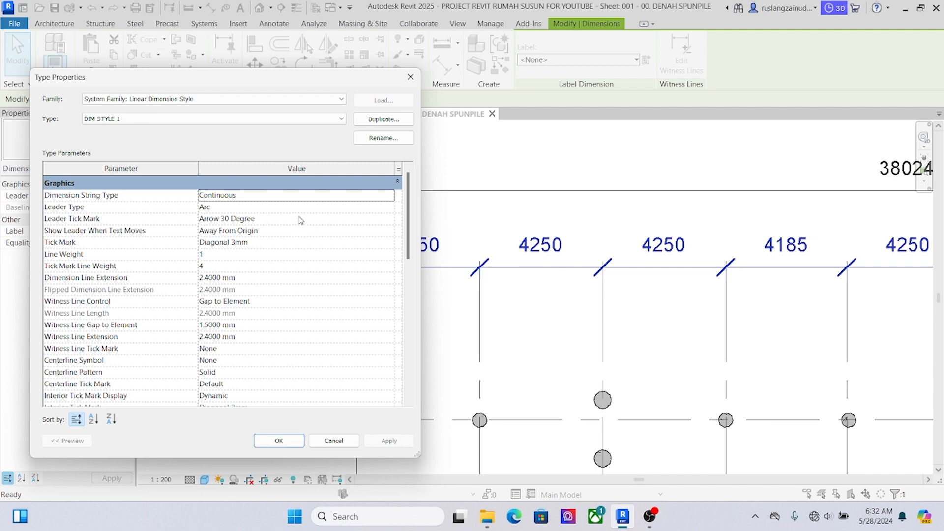
left_click(366, 219)
left_click(388, 219)
left_click(226, 230)
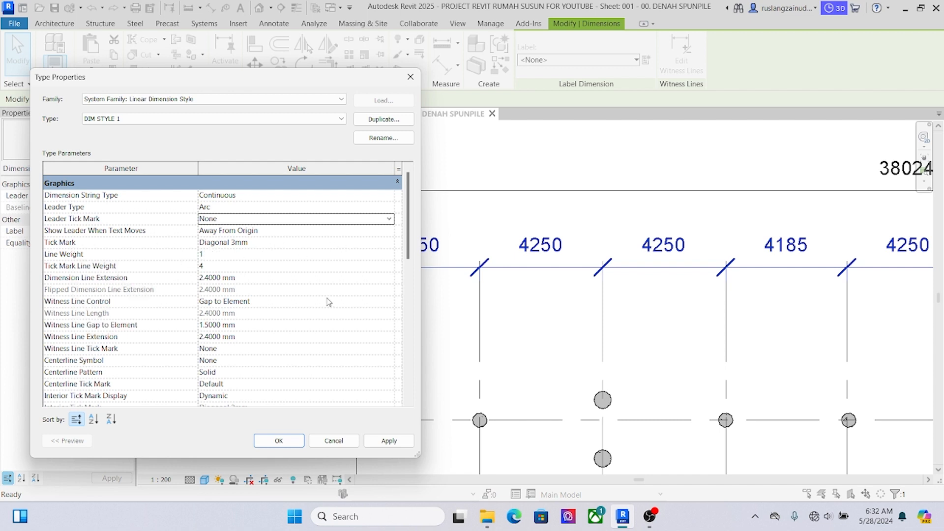
- Set the Dimension Line Extension of DIM STYLE 1 to 3.4 mm, apply it and close the type properties
left_click(357, 277)
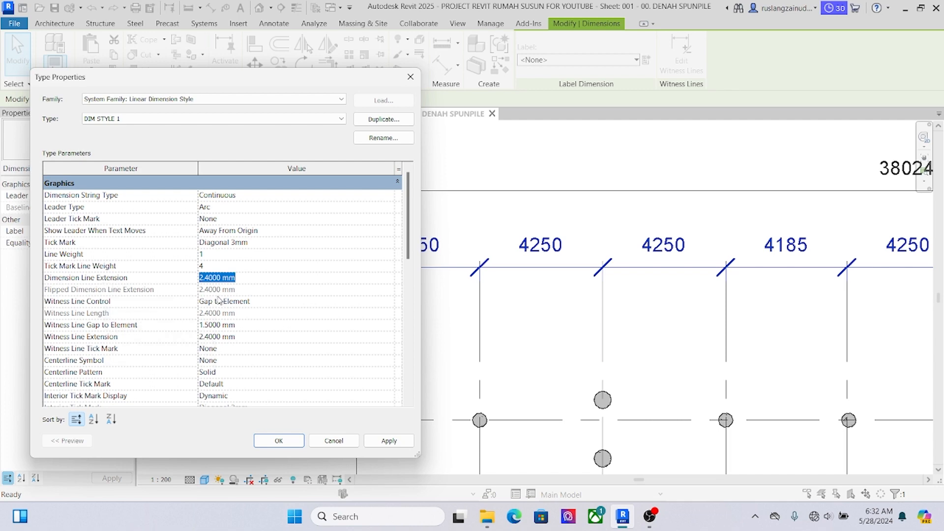
left_click(203, 279)
type("3")
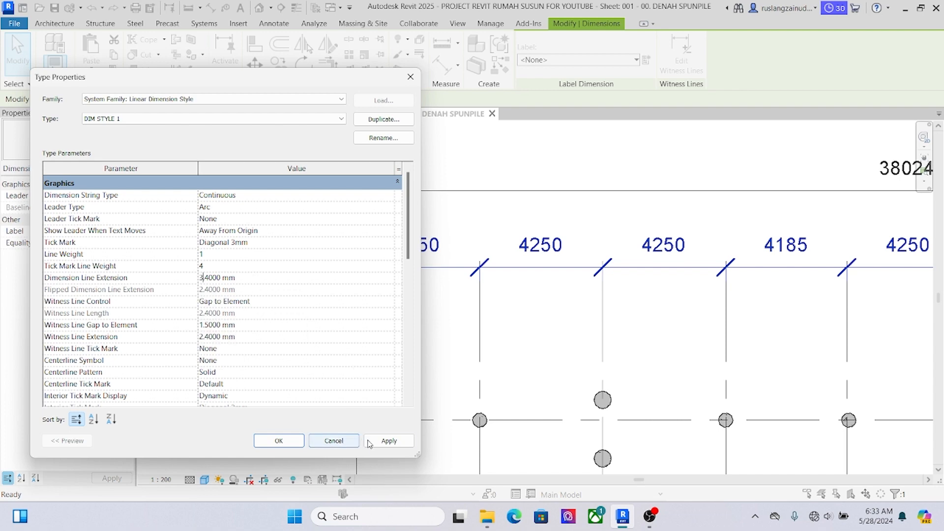
left_click(384, 442)
left_click(278, 440)
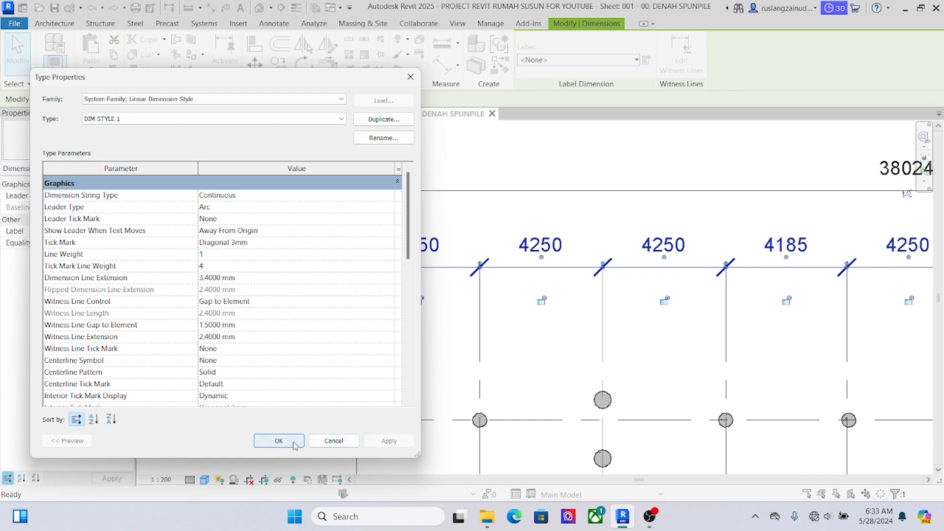
scroll(403, 346, "down", 1)
left_click(409, 284)
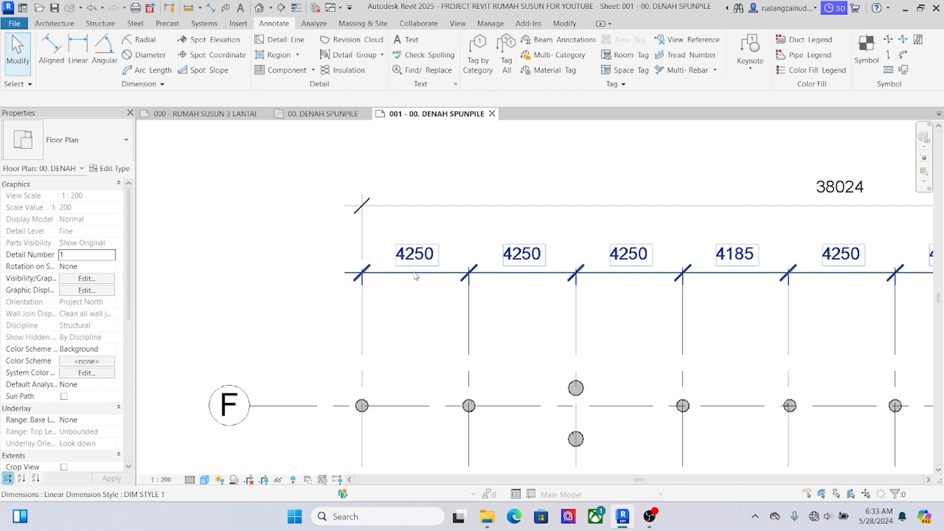
- Change the Color of DIM STYLE 1 to Blue, apply it and close the type properties
left_click(415, 274)
left_click(110, 169)
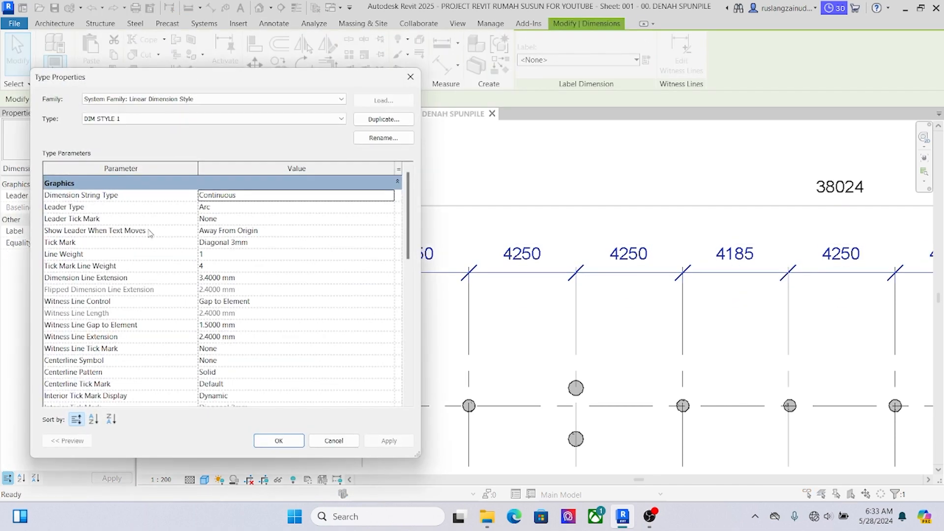
scroll(194, 244, "down", 1)
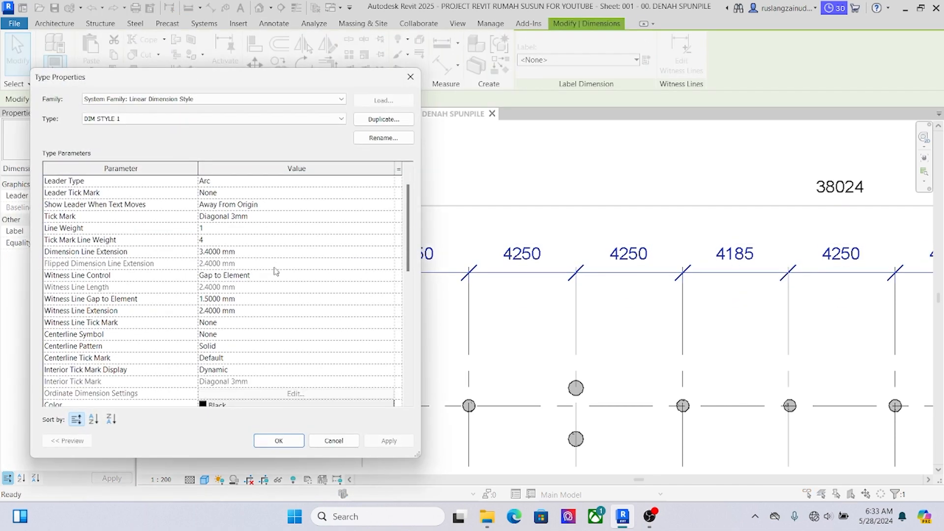
scroll(270, 286, "down", 1)
scroll(249, 304, "down", 2)
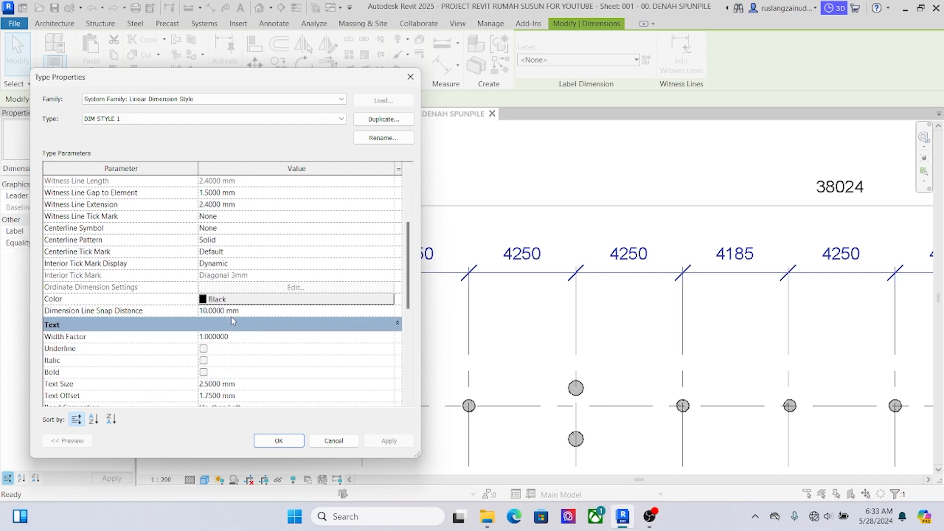
left_click(207, 300)
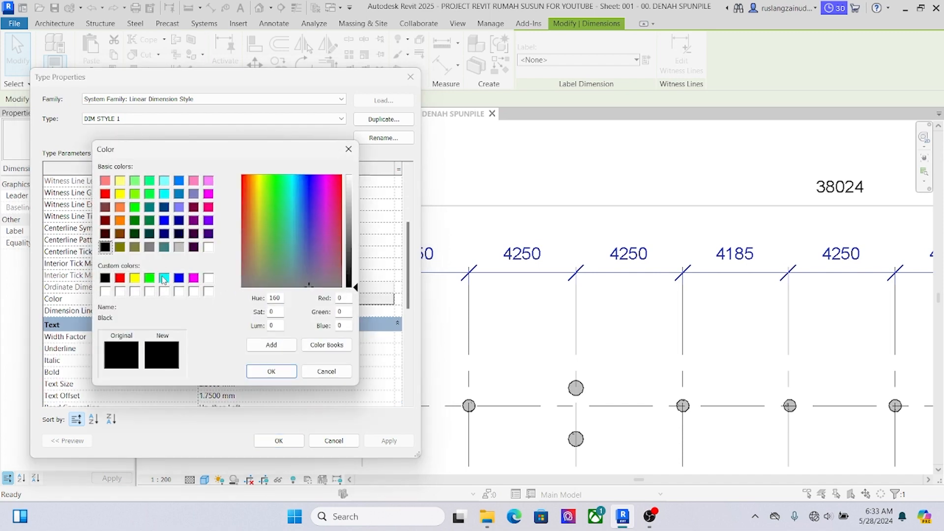
left_click(120, 207)
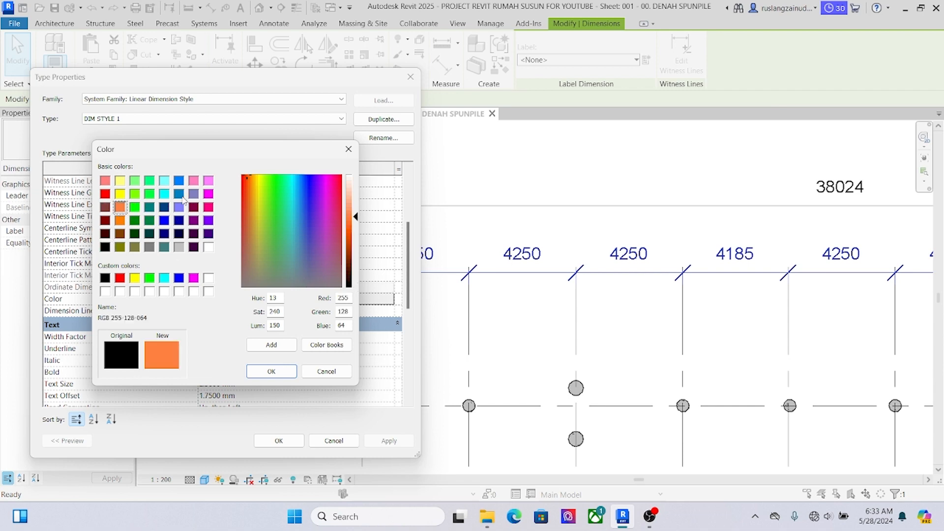
left_click(179, 279)
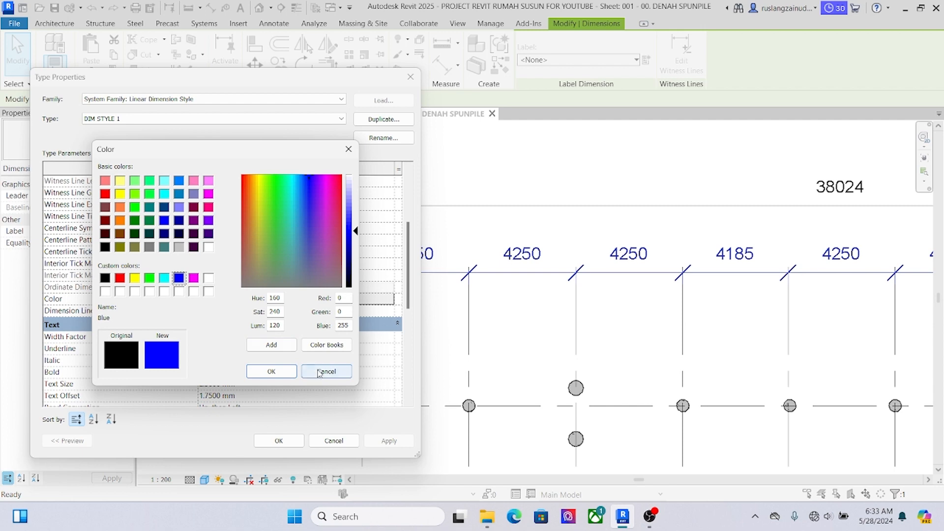
left_click(277, 374)
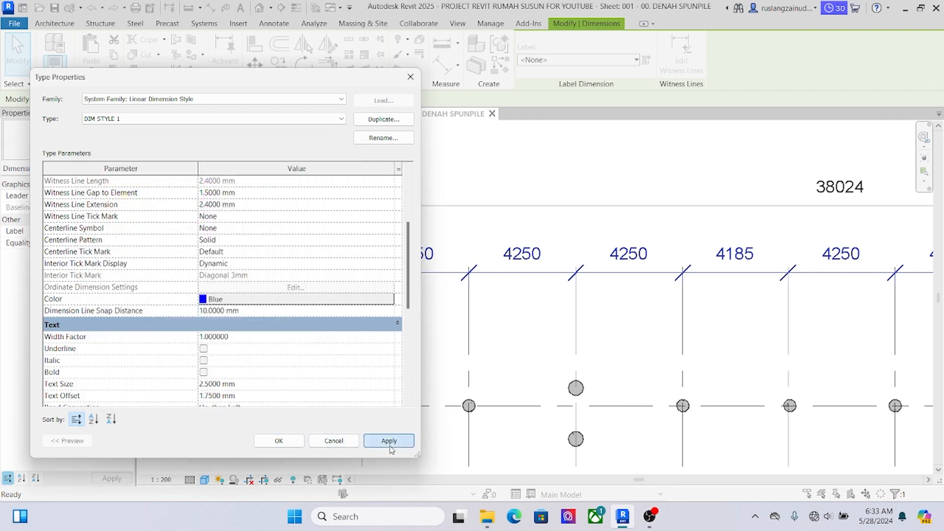
left_click(387, 441)
left_click(278, 440)
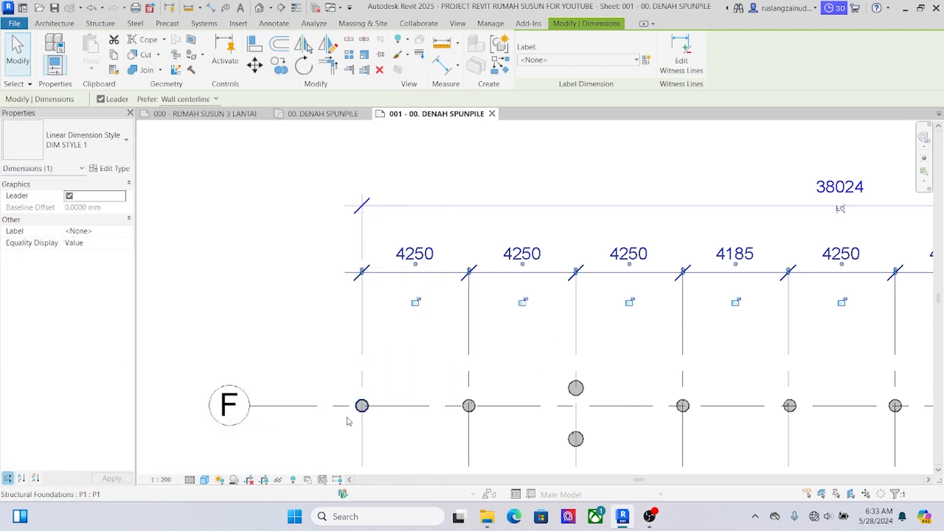
- Inspect the dimension strings above the plan, looking closely at the tick mark and line extension at the first grid
left_click(211, 310)
scroll(370, 276, "down", 3)
scroll(295, 241, "up", 3)
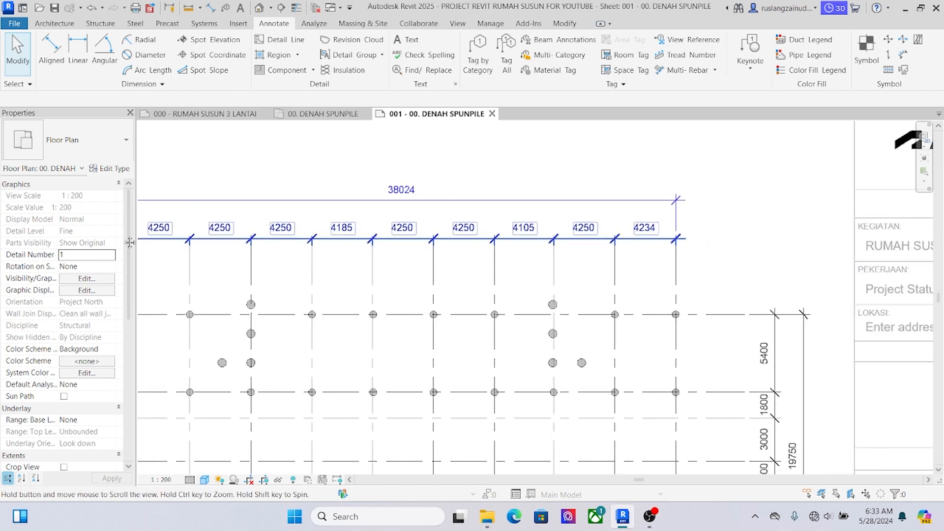
scroll(339, 236, "up", 2)
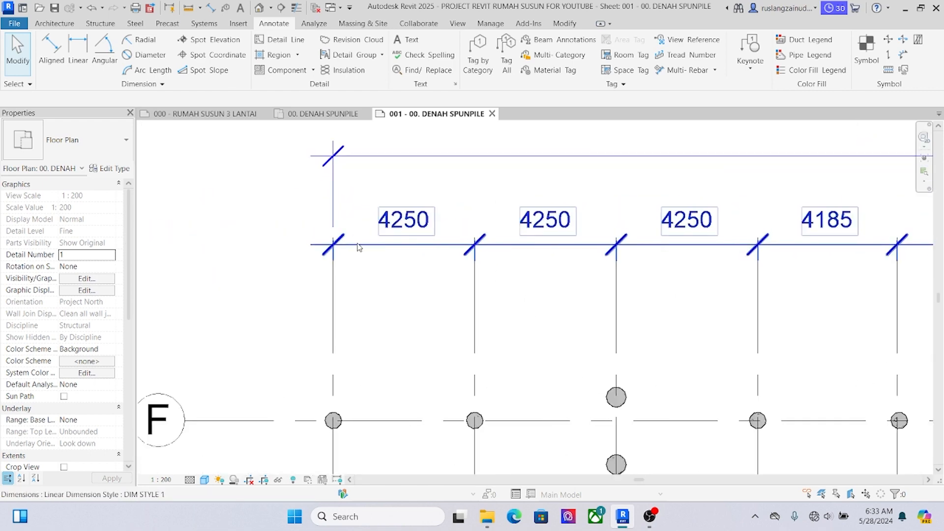
left_click(359, 247)
scroll(339, 248, "up", 2)
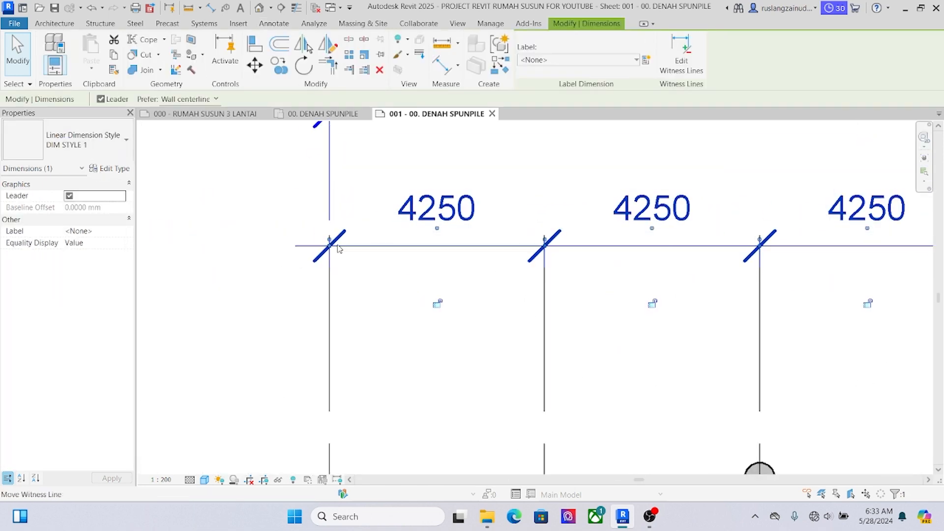
left_click(110, 168)
key("Escape")
middle_click_drag(443, 226, 559, 226)
key("Escape")
scroll(403, 231, "up", 2)
mouse_move(403, 232)
middle_mouse_down()
mouse_move(465, 237)
mouse_move(436, 239)
mouse_move(434, 248)
middle_mouse_up()
- Review the type parameters of DIM STYLE 1 from graphics to equality settings, including the Witness Line Control options
left_click(542, 255)
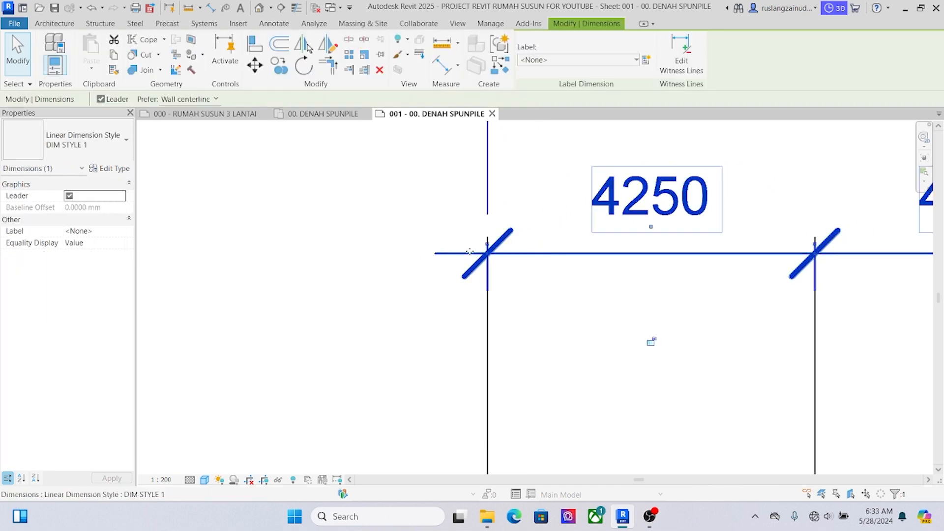
left_click(114, 169)
scroll(178, 312, "down", 6)
scroll(178, 312, "down", 3)
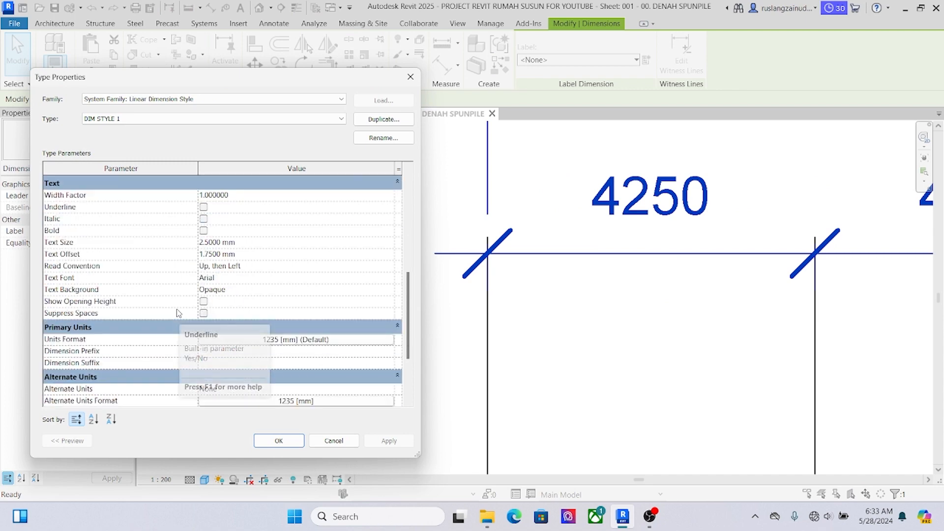
scroll(295, 275, "down", 2)
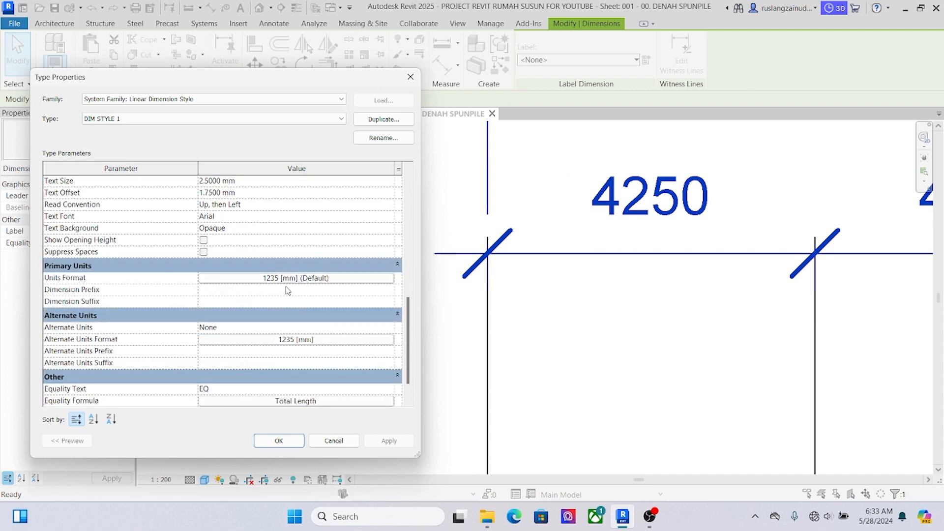
scroll(289, 289, "down", 1)
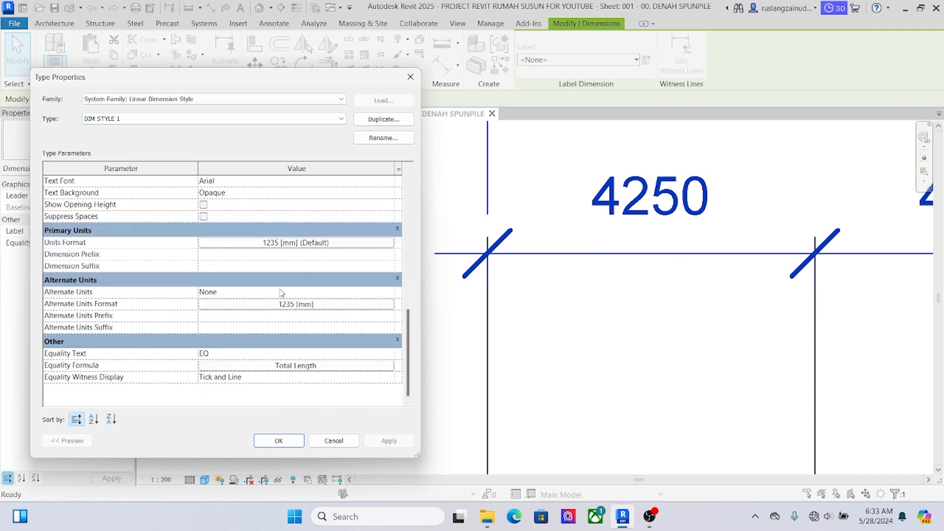
scroll(281, 292, "up", 6)
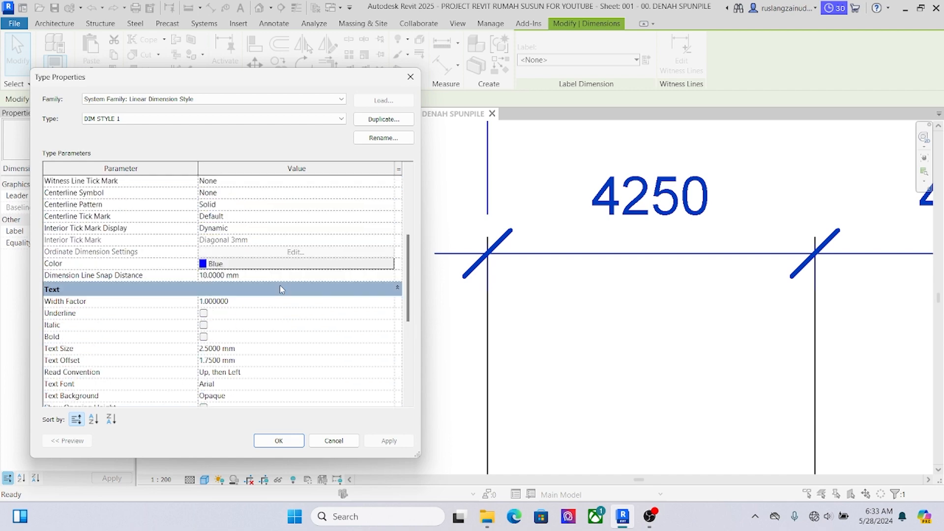
scroll(278, 285, "up", 4)
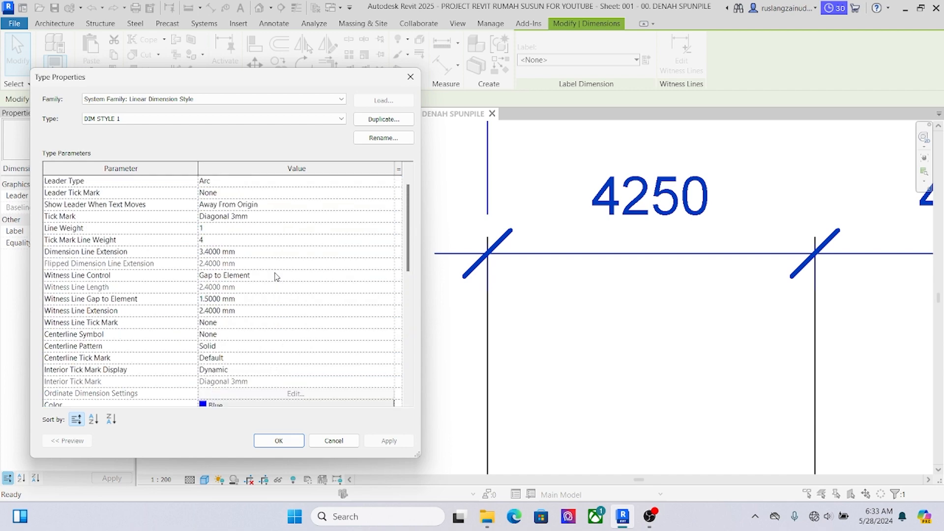
left_click(377, 274)
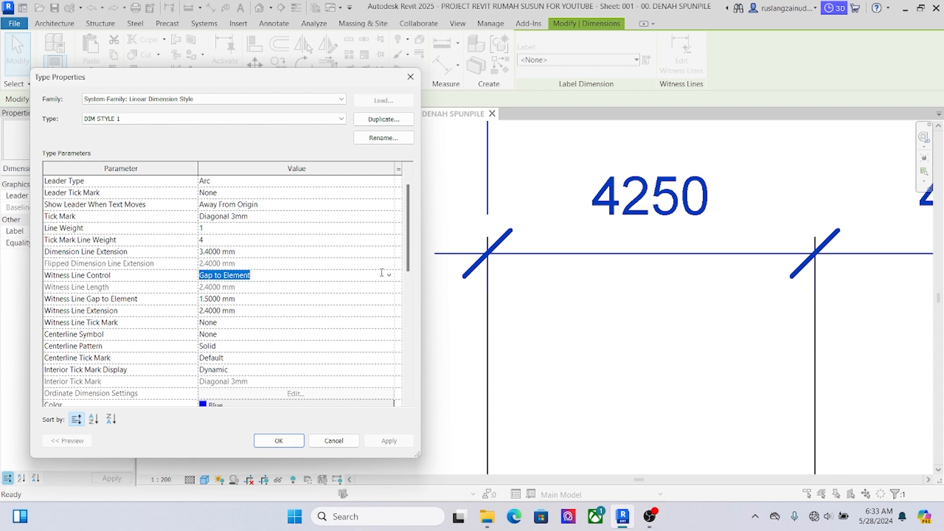
left_click(388, 276)
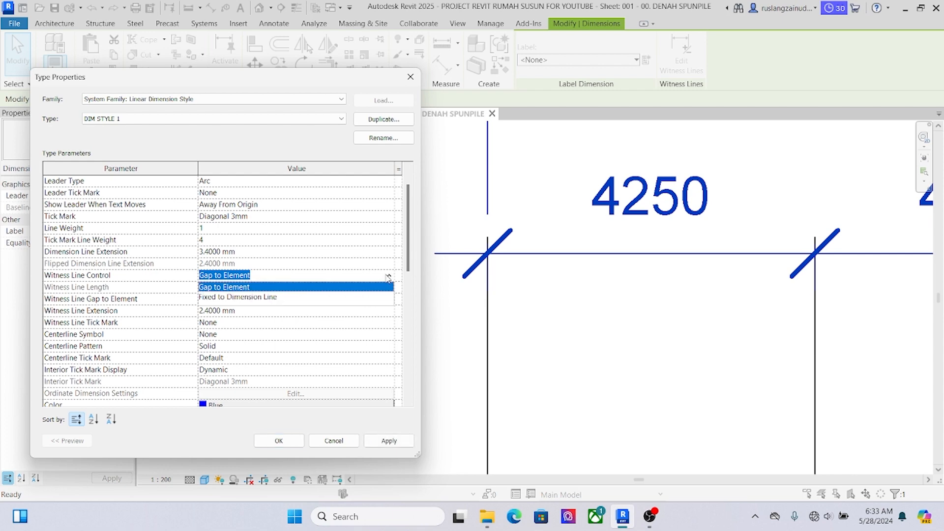
left_click(388, 276)
scroll(271, 215, "up", 1)
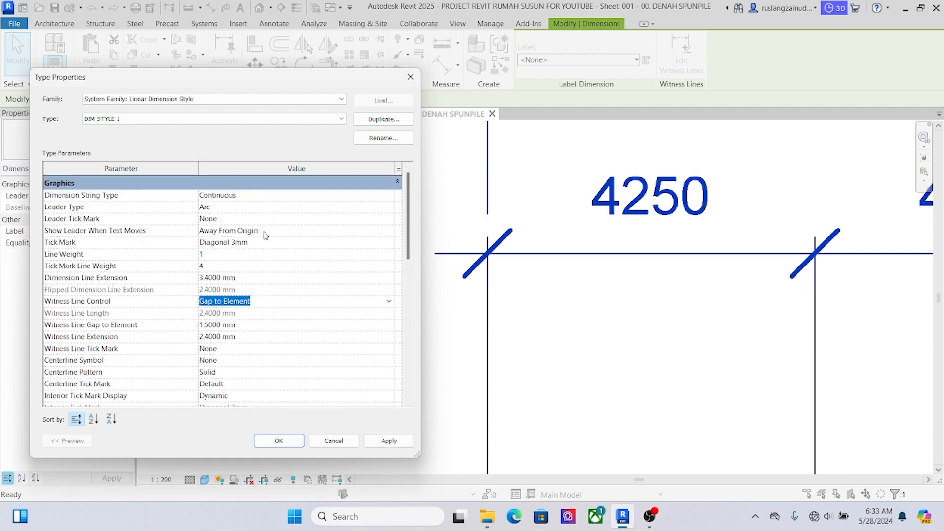
- Set the Tick Mark of DIM STYLE 1 to Filled Dot 3mm and apply it
left_click(284, 246)
left_click(389, 243)
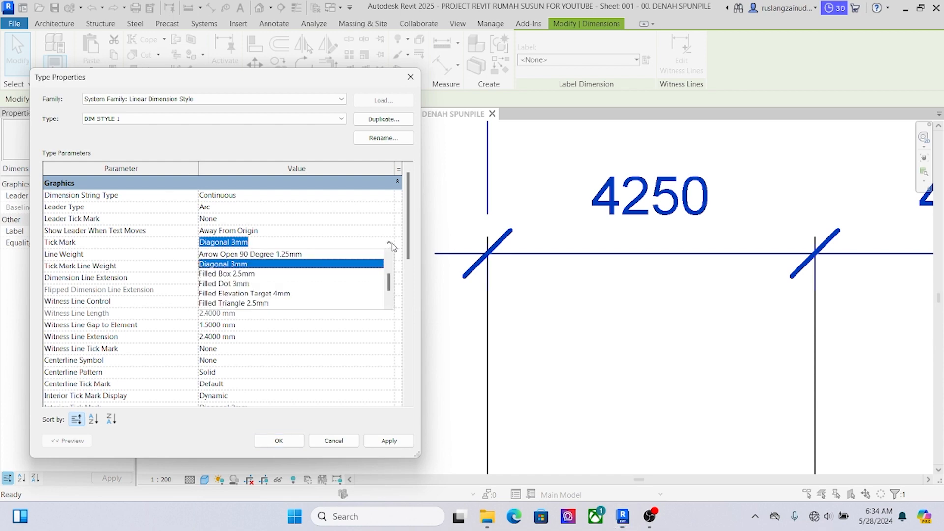
left_click(390, 243)
left_click(354, 246)
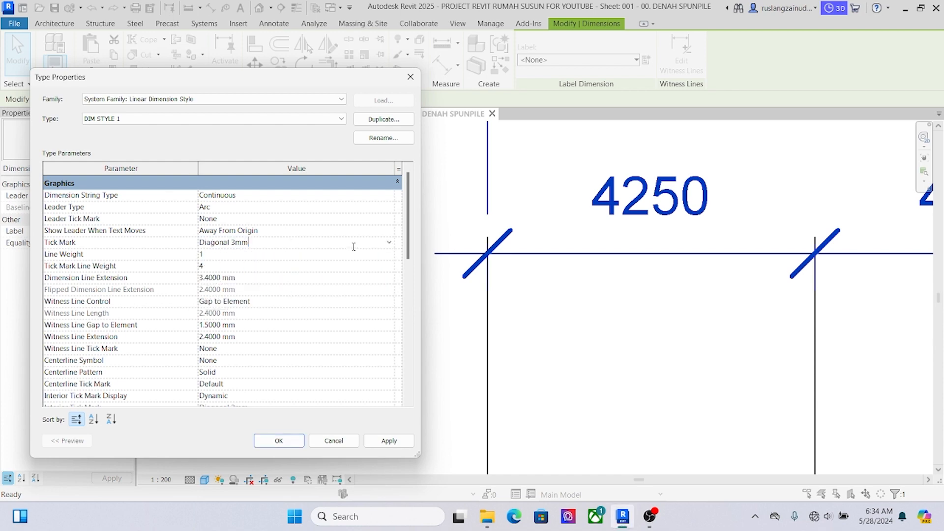
left_click(389, 243)
scroll(241, 287, "down", 3)
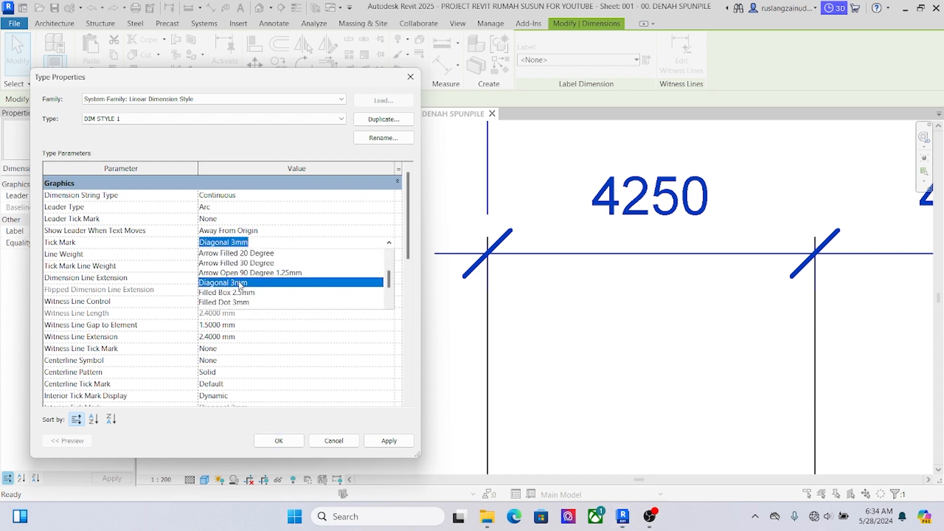
scroll(240, 286, "up", 1)
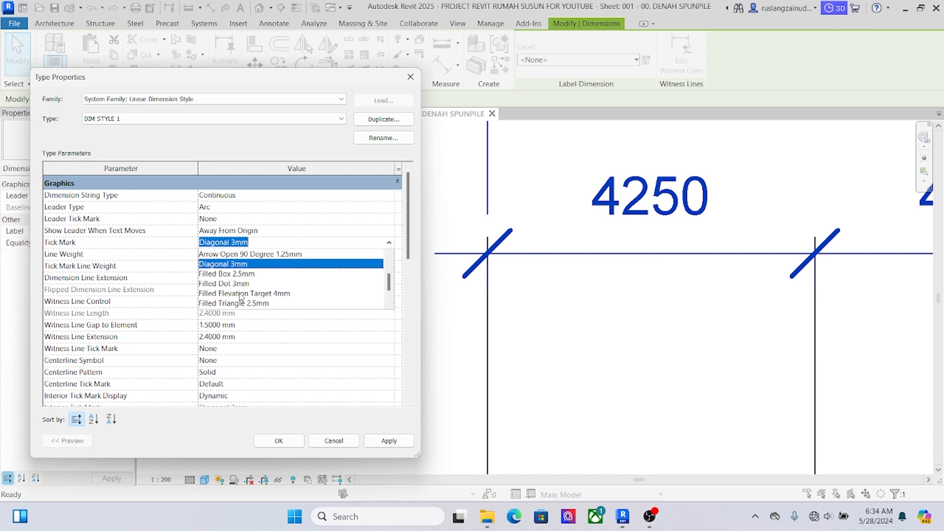
left_click(241, 283)
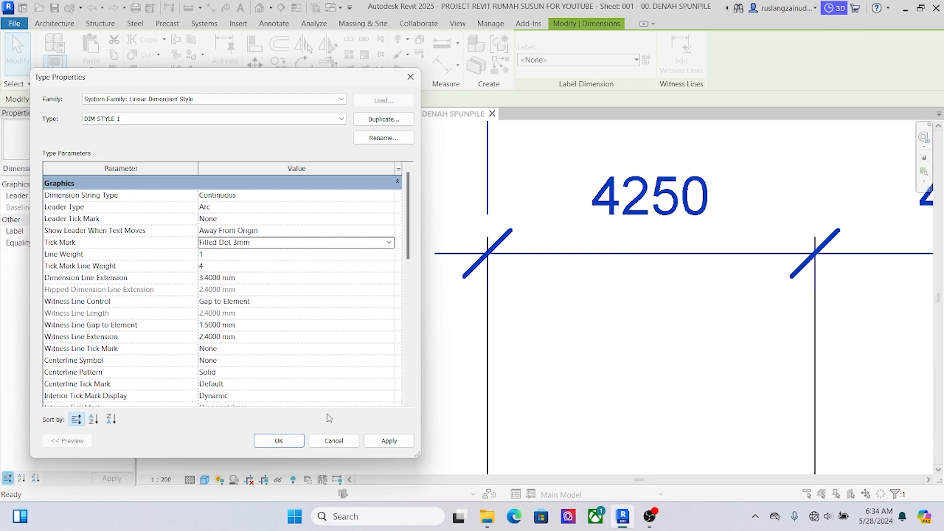
left_click(386, 441)
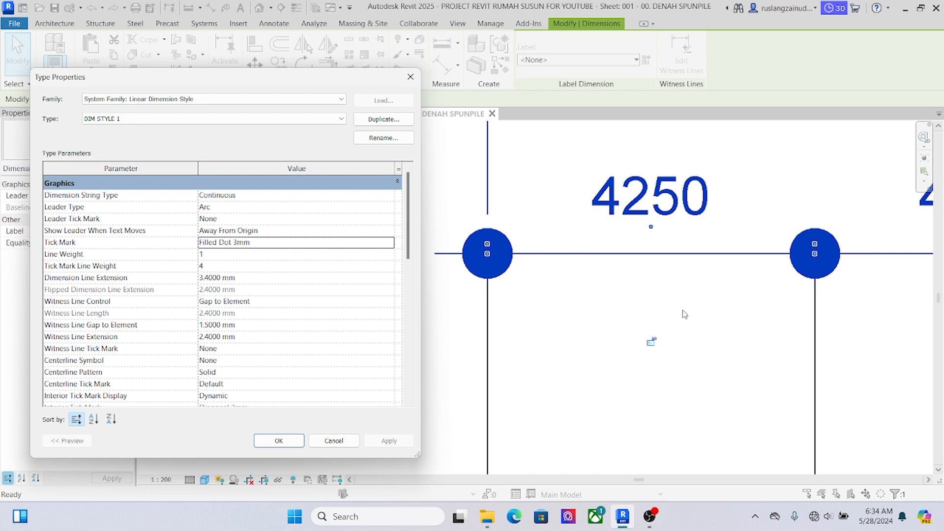
- Change the Tick Mark of DIM STYLE 1 to Open Dot 3mm, apply it and close the type properties
left_click(327, 242)
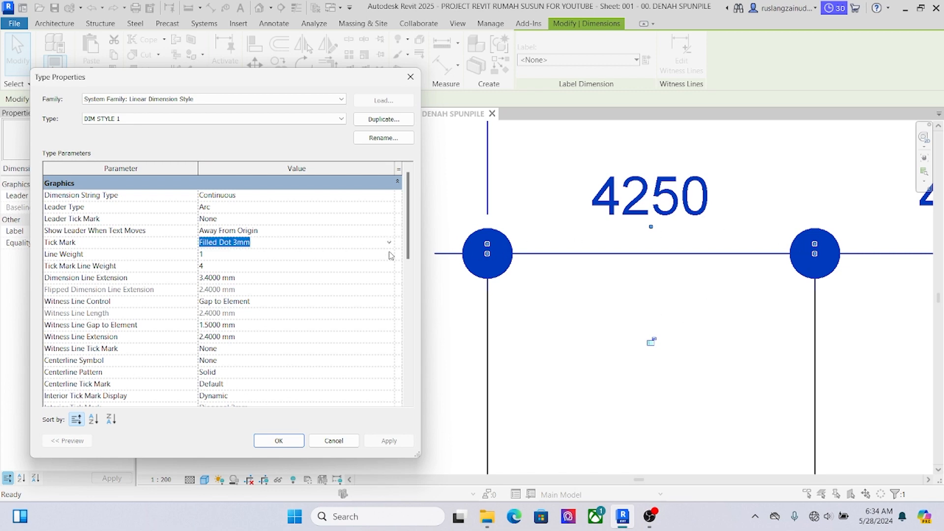
left_click(389, 243)
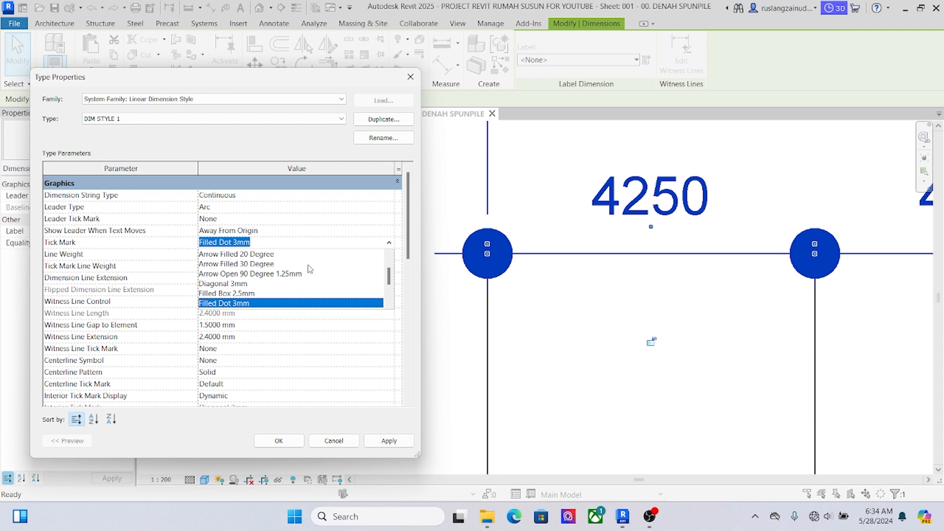
scroll(310, 269, "down", 1)
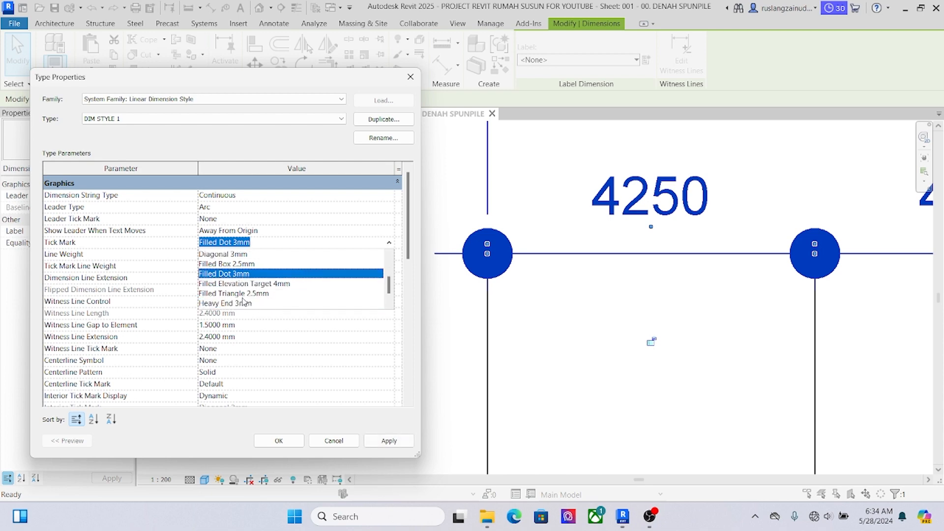
scroll(245, 302, "down", 1)
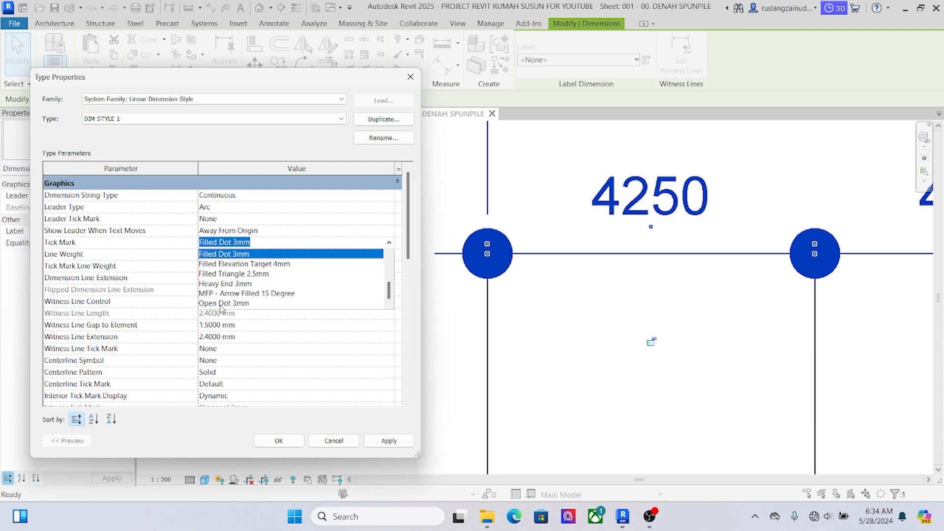
left_click(221, 304)
left_click(388, 442)
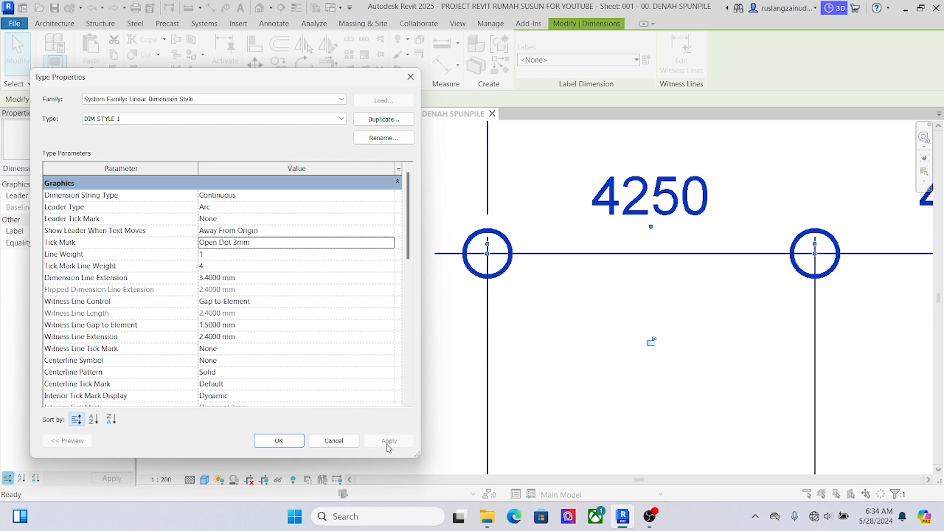
left_click(279, 441)
- Examine the tick marks on both dimension strings above the plan, around the first grids
left_click(432, 354)
scroll(329, 363, "down", 3)
middle_click_drag(329, 362, 220, 353)
scroll(221, 340, "down", 3)
middle_click_drag(208, 303, 274, 282)
scroll(211, 290, "up", 2)
middle_click_drag(211, 291, 244, 292)
scroll(324, 288, "up", 2)
- Reopen the type properties of the lower dimension string, set its Tick Mark to Diagonal 3mm and apply it
left_click(323, 286)
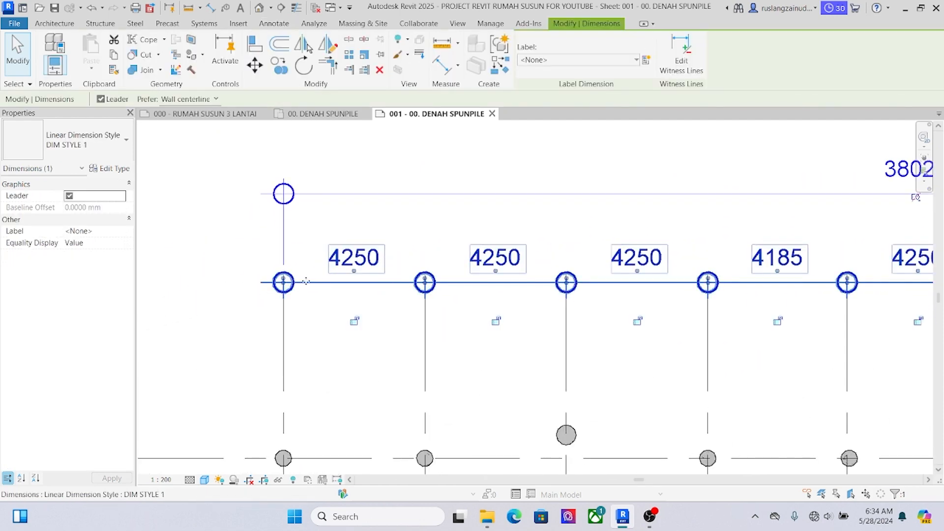
left_click(109, 168)
scroll(243, 275, "down", 3)
scroll(241, 275, "up", 2)
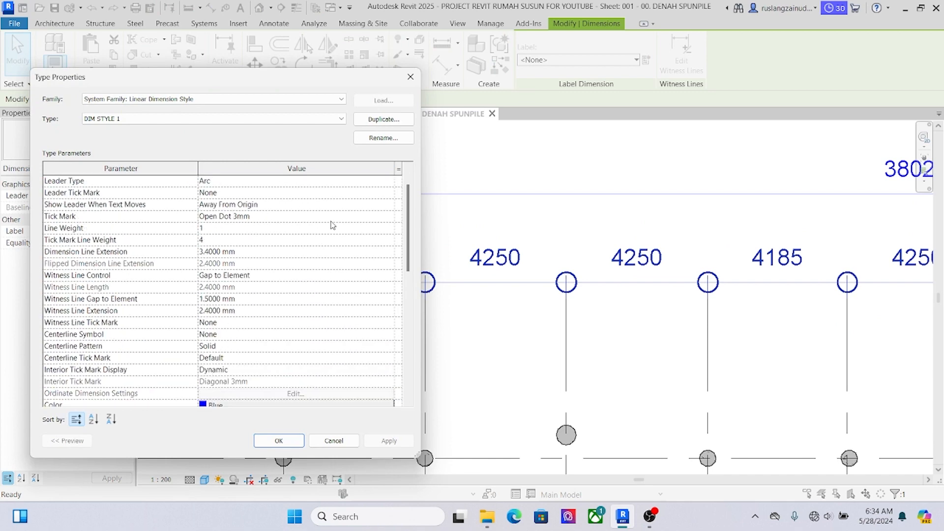
left_click(379, 218)
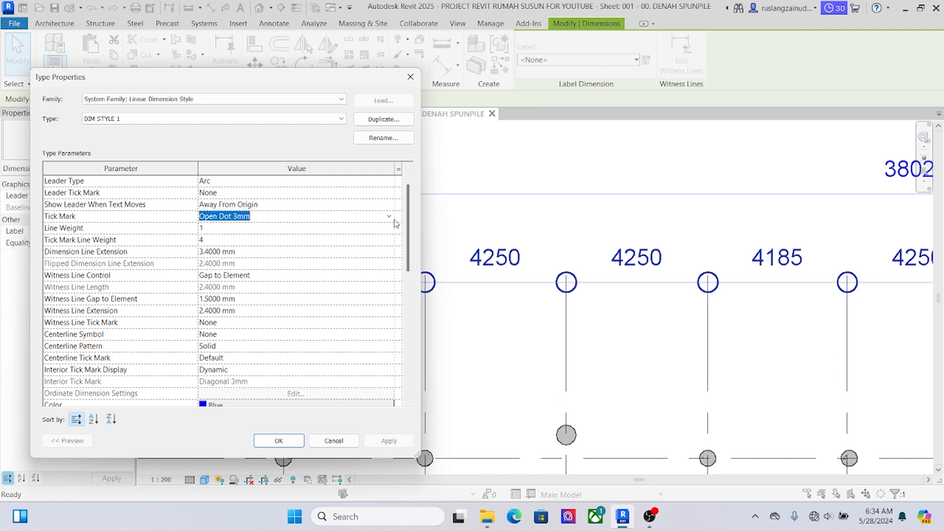
left_click(389, 217)
scroll(242, 243, "up", 1)
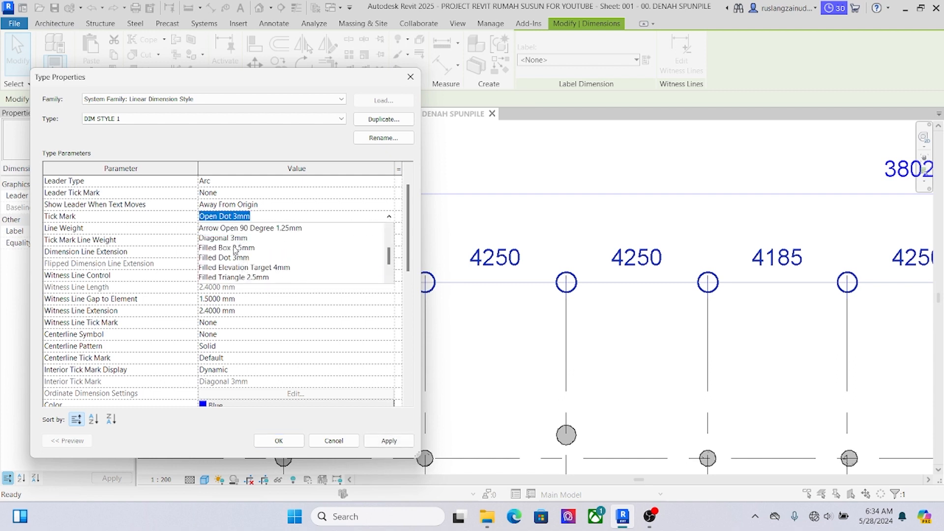
left_click(224, 238)
left_click(395, 444)
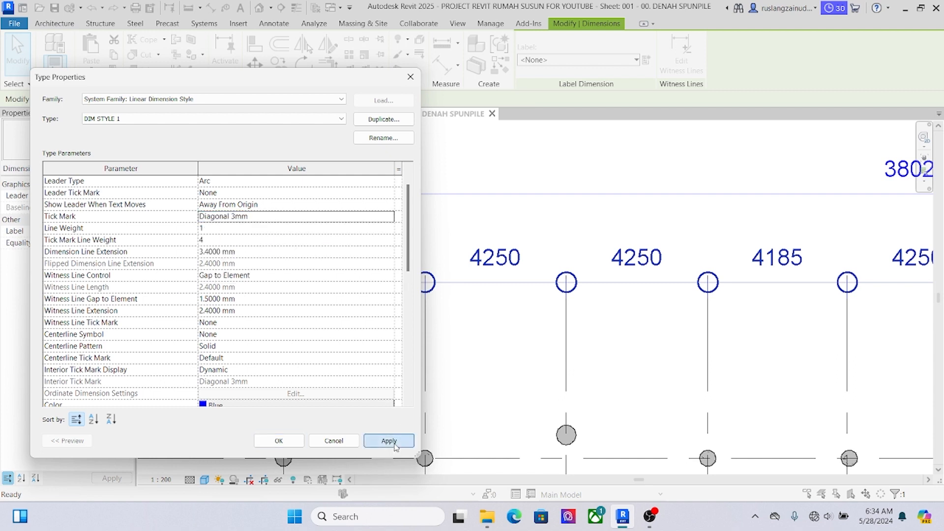
- Switch the Tick Mark of DIM STYLE 1 to Filled Box 2.5mm and apply it
left_click(331, 217)
left_click(389, 216)
scroll(268, 244, "down", 1)
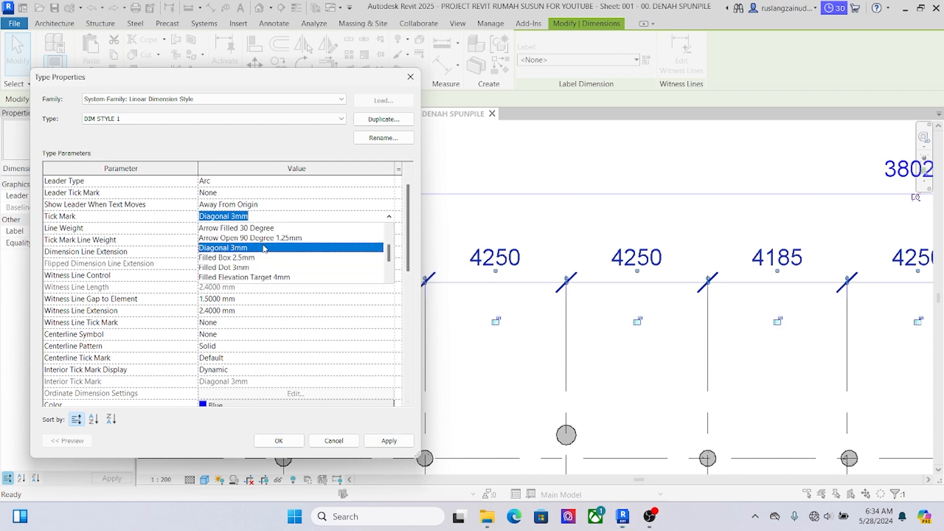
left_click(248, 257)
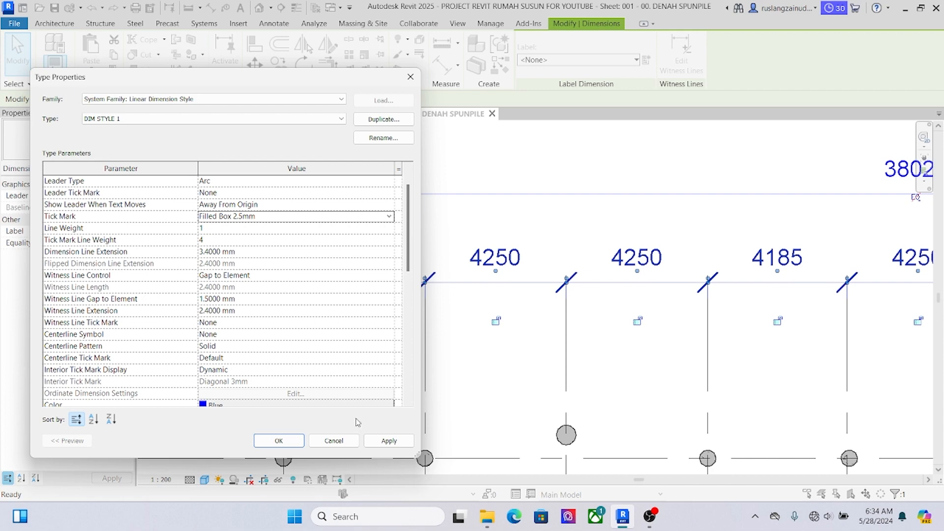
left_click(388, 443)
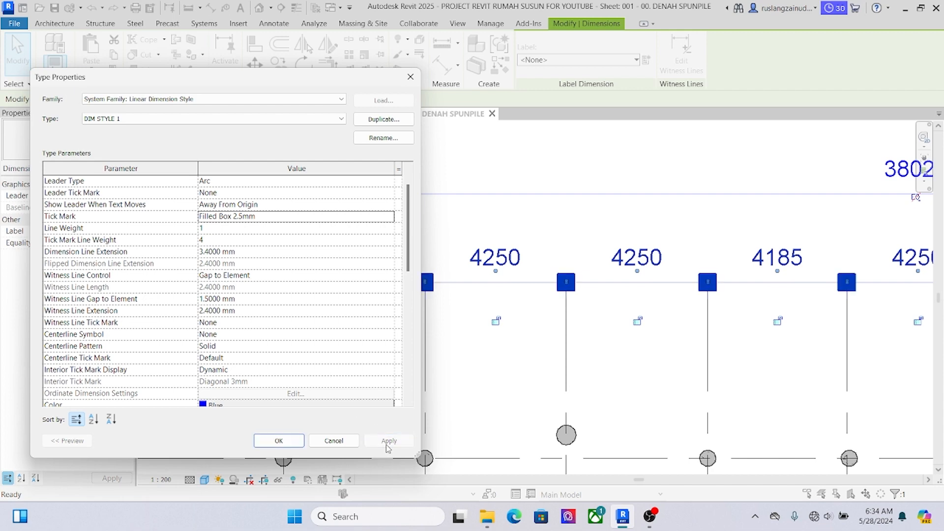
- Replace the Tick Mark of DIM STYLE 1 with Filled Dot 3mm and apply it
left_click(319, 215)
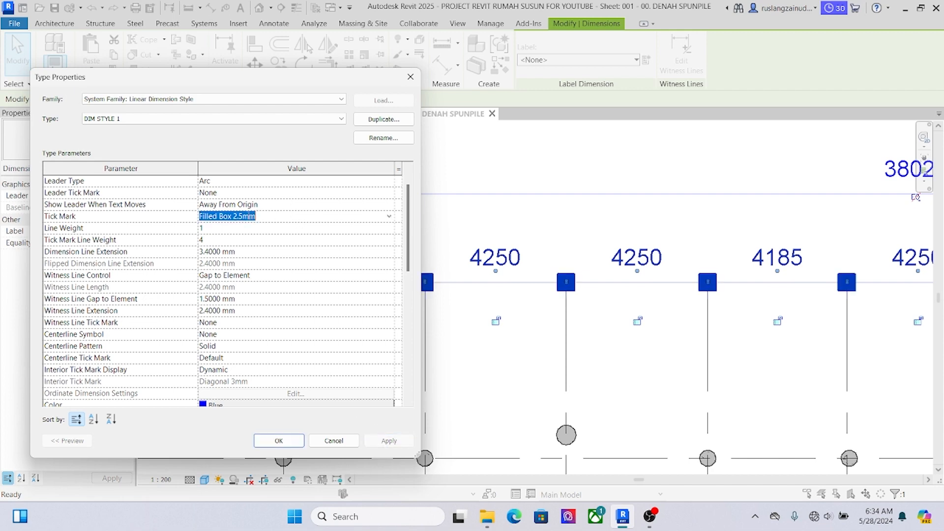
left_click(243, 217)
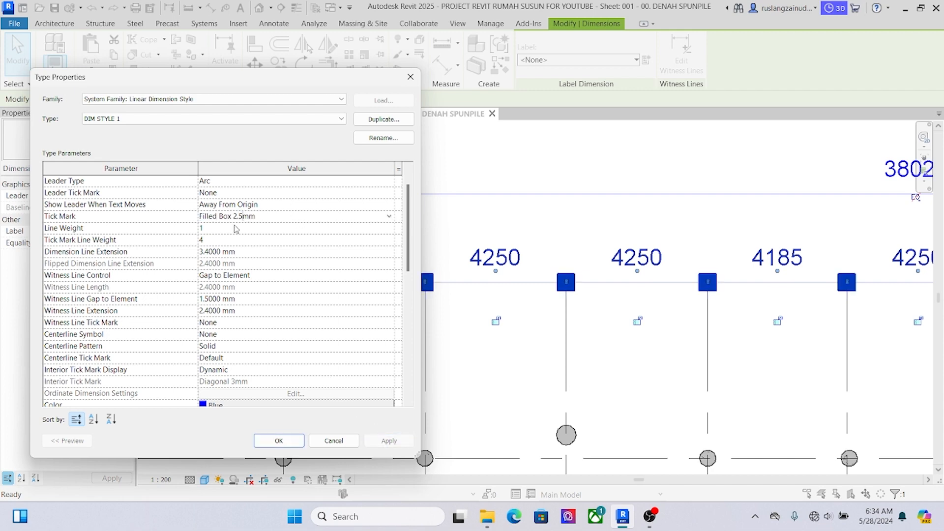
left_click(389, 217)
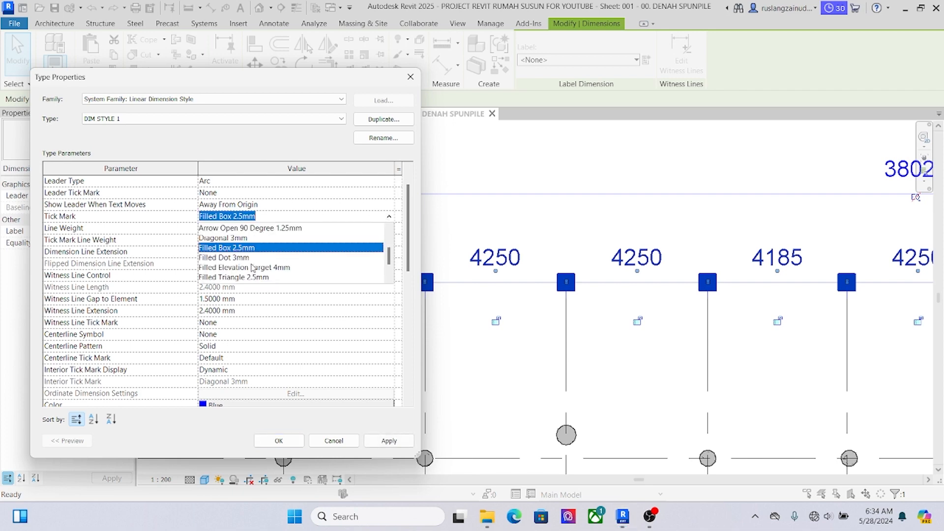
left_click(237, 258)
left_click(390, 441)
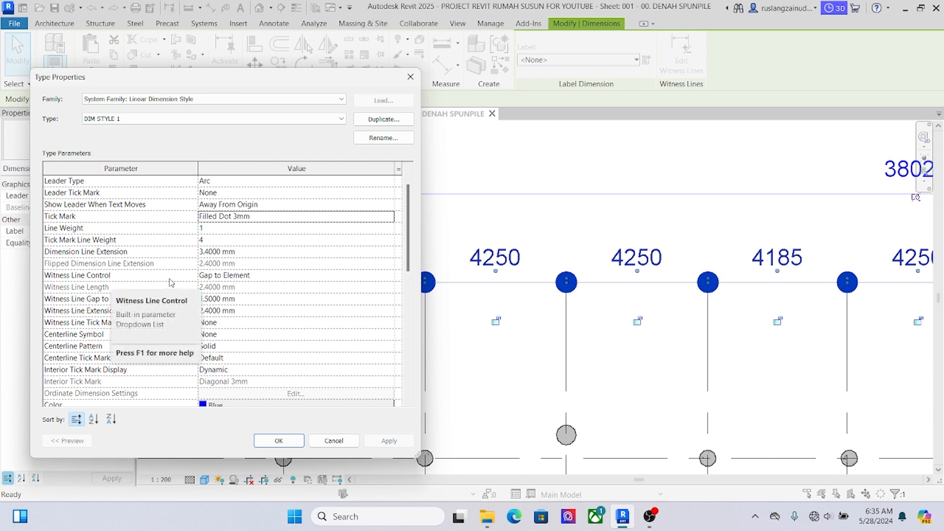
- Check the available Witness Line Control options of DIM STYLE 1 without changing the setting
left_click(277, 278)
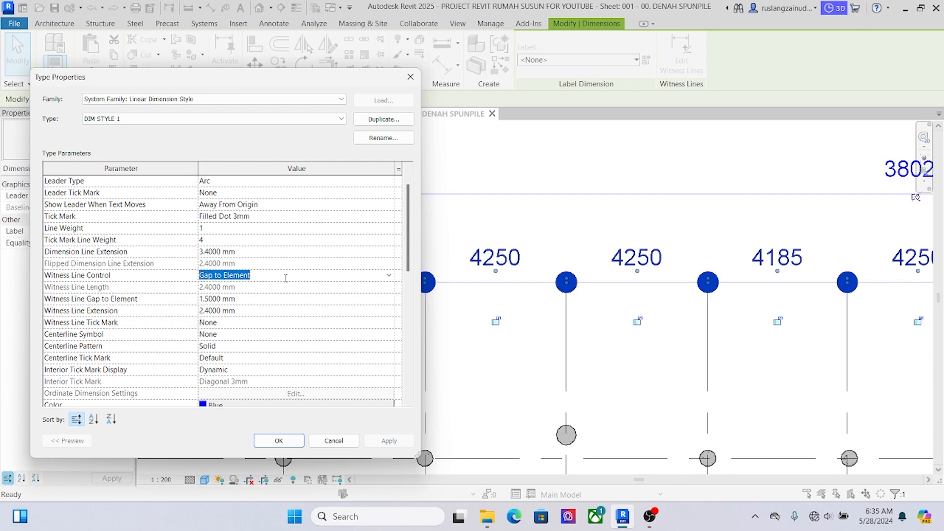
left_click(389, 276)
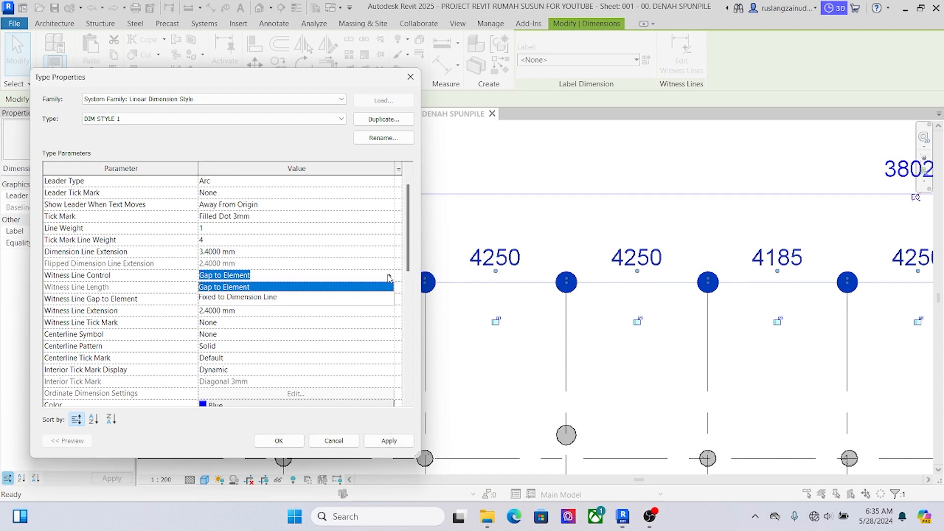
left_click(389, 278)
- Set the Centerline Tick Mark of DIM STYLE 1 to Arrow 30 Degree, apply it and close the type properties
scroll(164, 295, "down", 1)
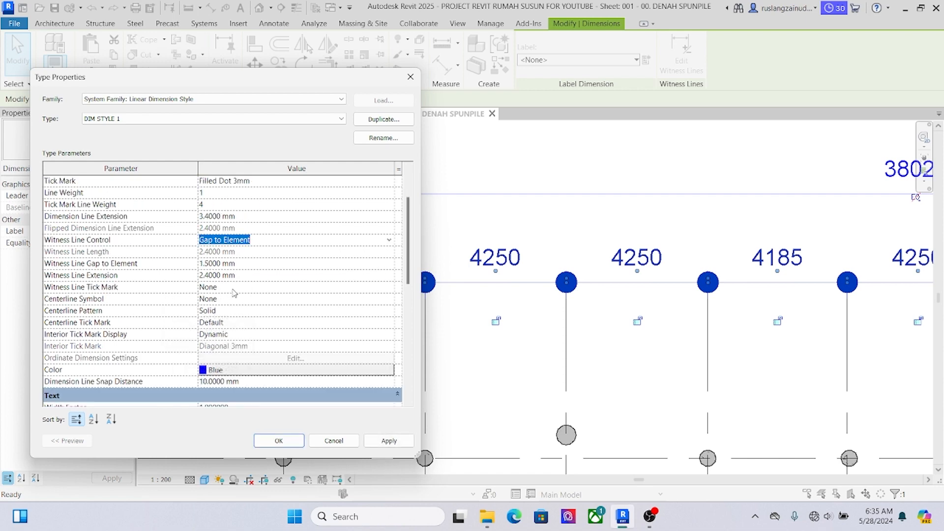
scroll(252, 280, "down", 1)
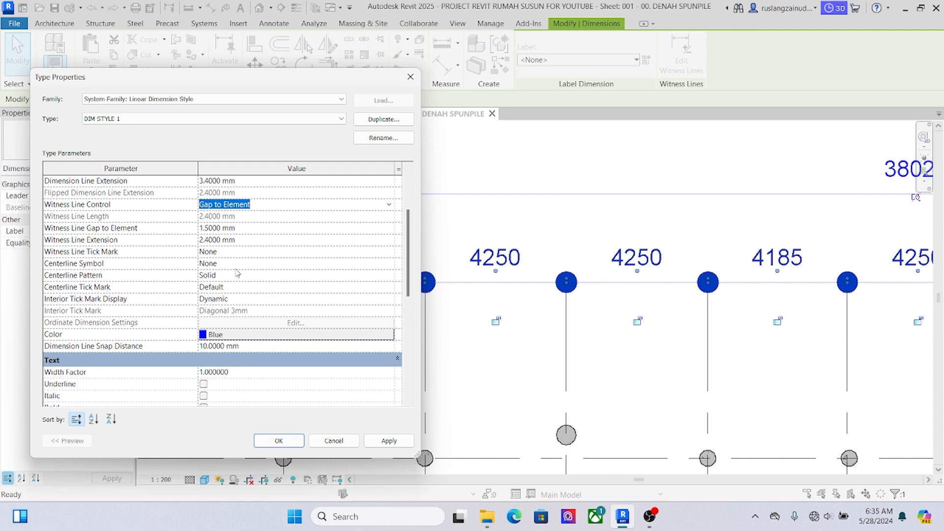
left_click(325, 287)
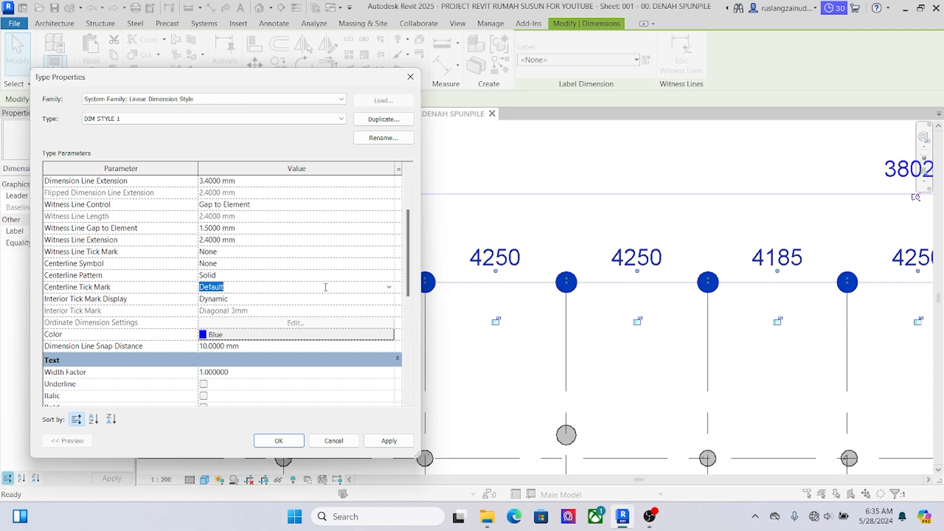
left_click(387, 289)
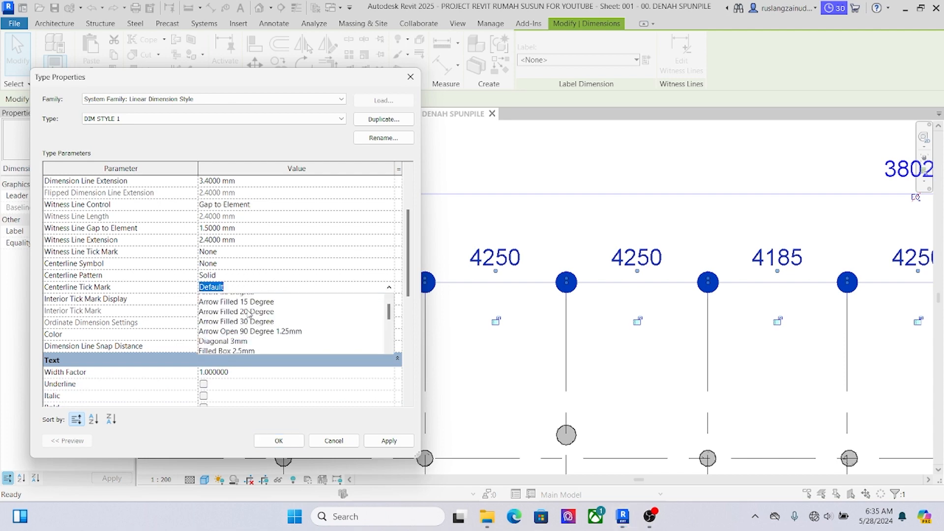
left_click(235, 319)
left_click(386, 441)
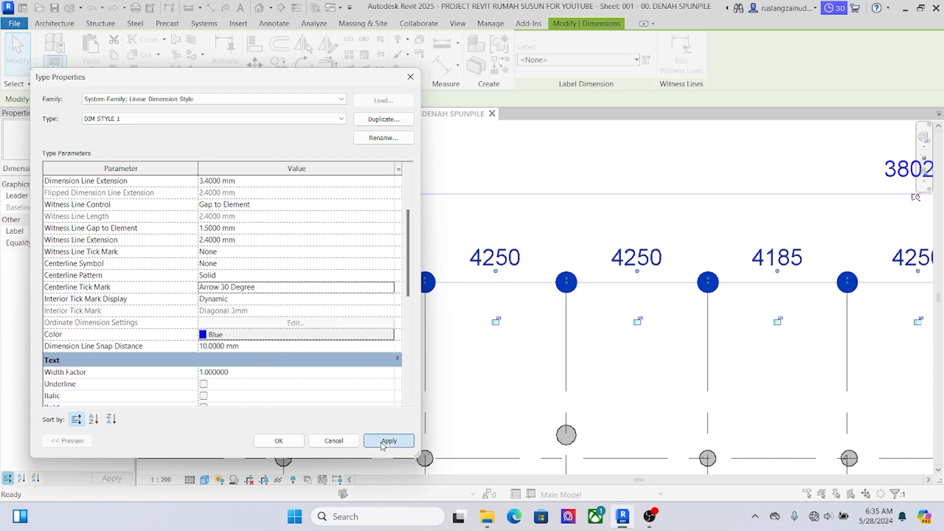
left_click(288, 445)
- Deselect the dimension and inspect the tick marks on the dimension strings above grid F
scroll(485, 334, "down", 1)
middle_click_drag(492, 334, 555, 321)
left_click(225, 323)
scroll(331, 261, "up", 2)
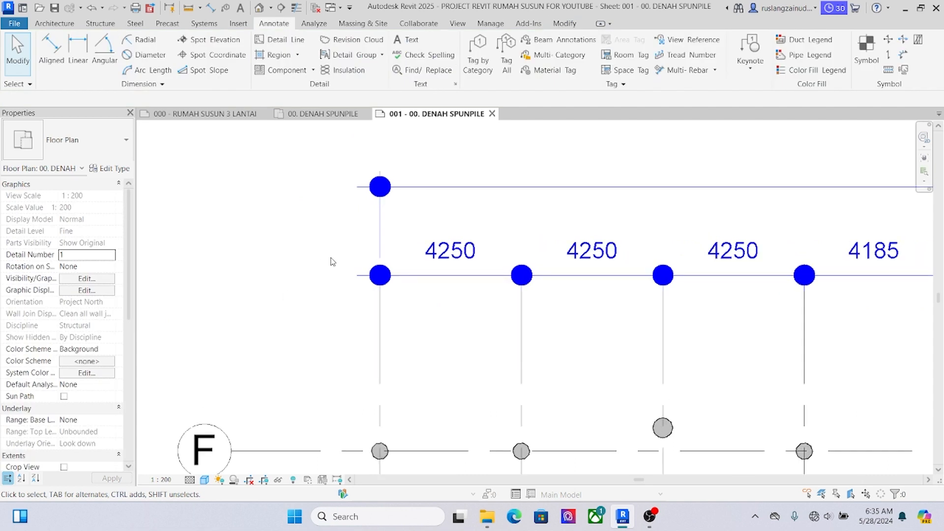
scroll(354, 257, "down", 2)
middle_click_drag(397, 313, 440, 319)
middle_click_drag(394, 270, 460, 292)
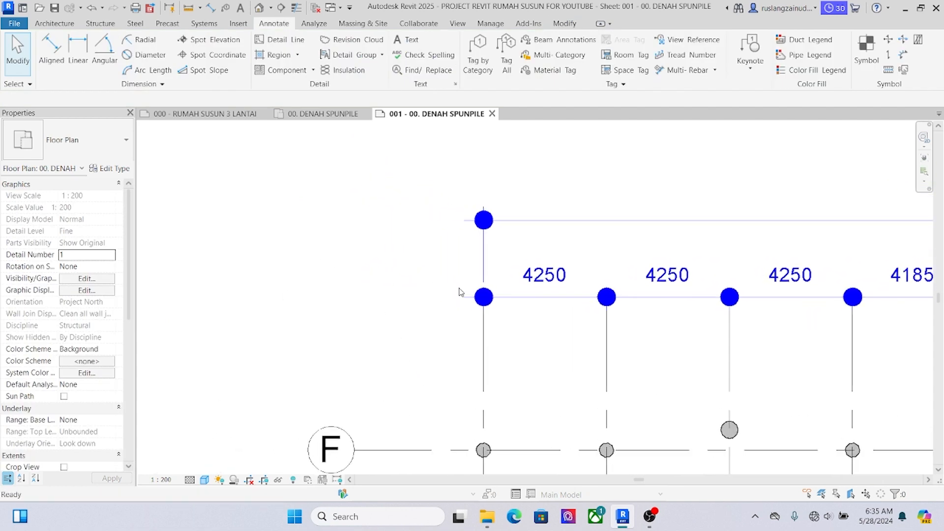
- Open the type properties of the lower dimension string above grid F and go to the text settings of DIM STYLE 1
left_click(557, 300)
left_click(117, 169)
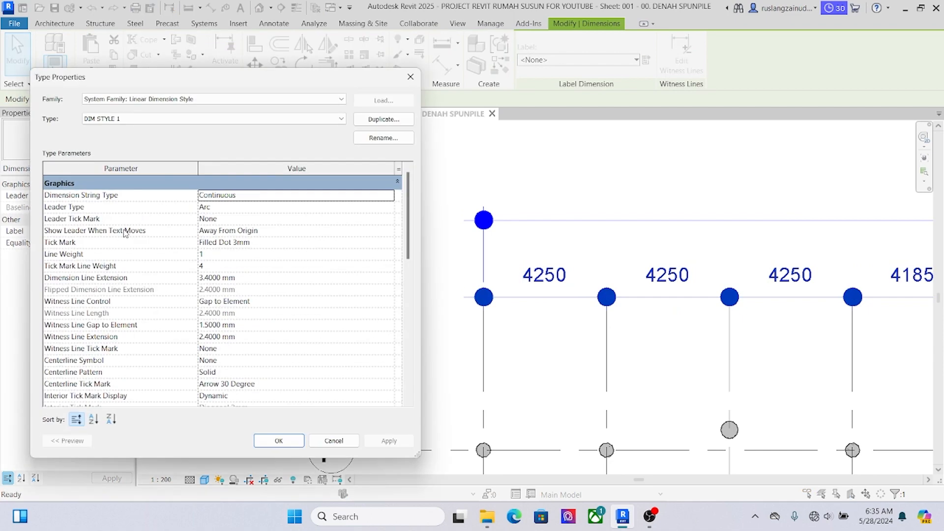
scroll(203, 292, "down", 5)
scroll(206, 302, "down", 3)
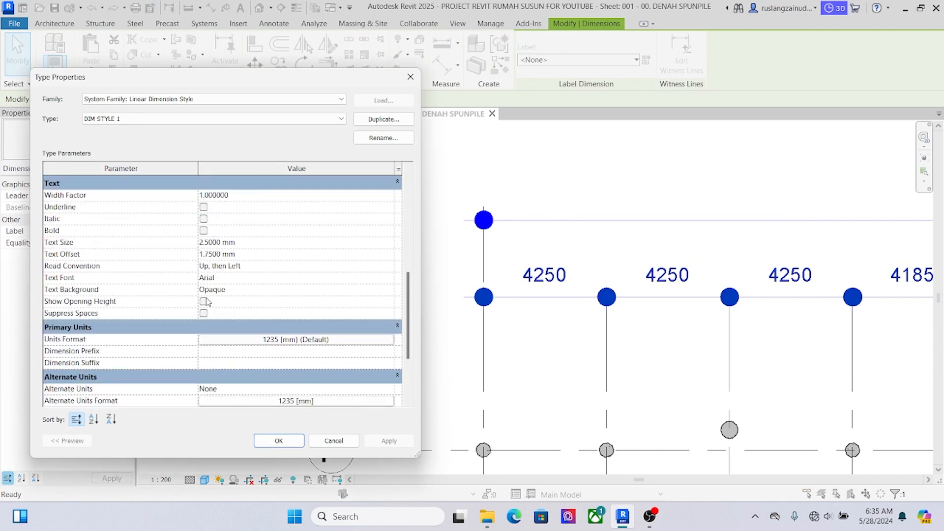
scroll(229, 303, "down", 1)
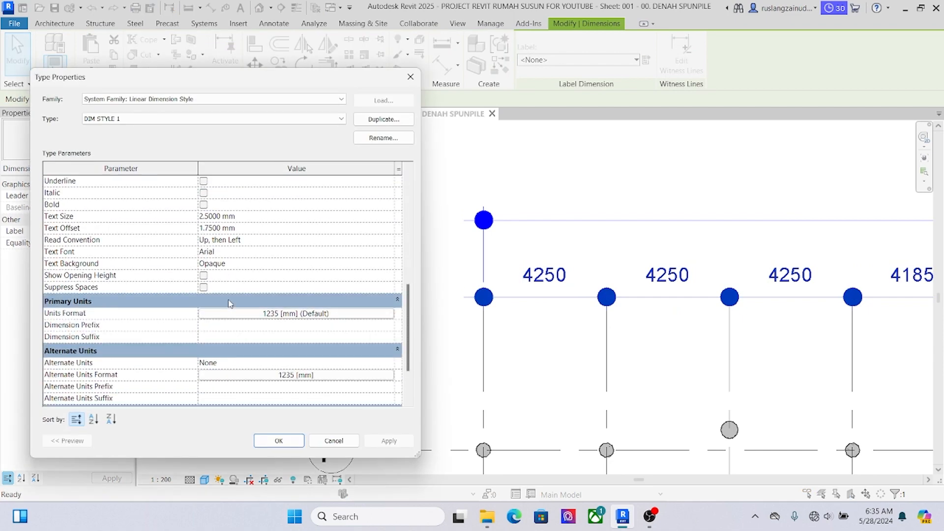
scroll(120, 280, "down", 2)
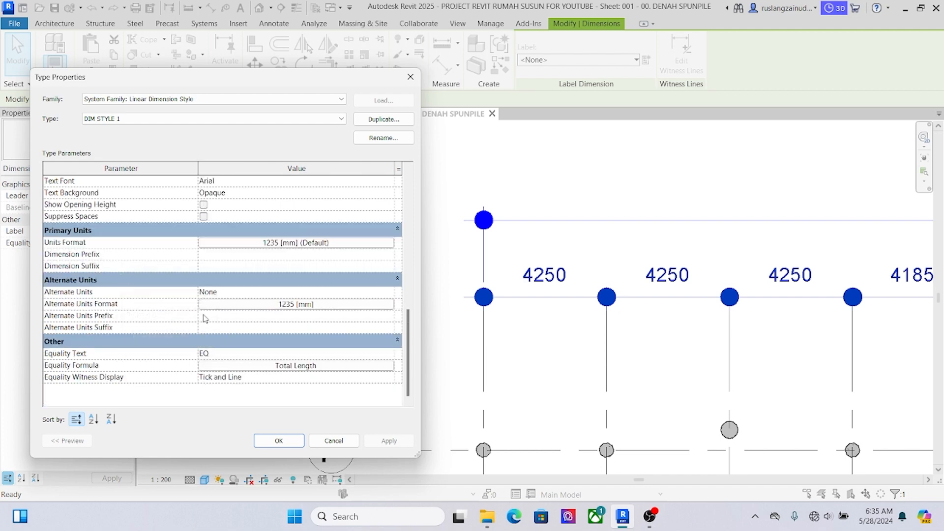
scroll(206, 316, "up", 1)
- Set the Text Font of DIM STYLE 1 to Arial Unicode MS and apply it
left_click(351, 218)
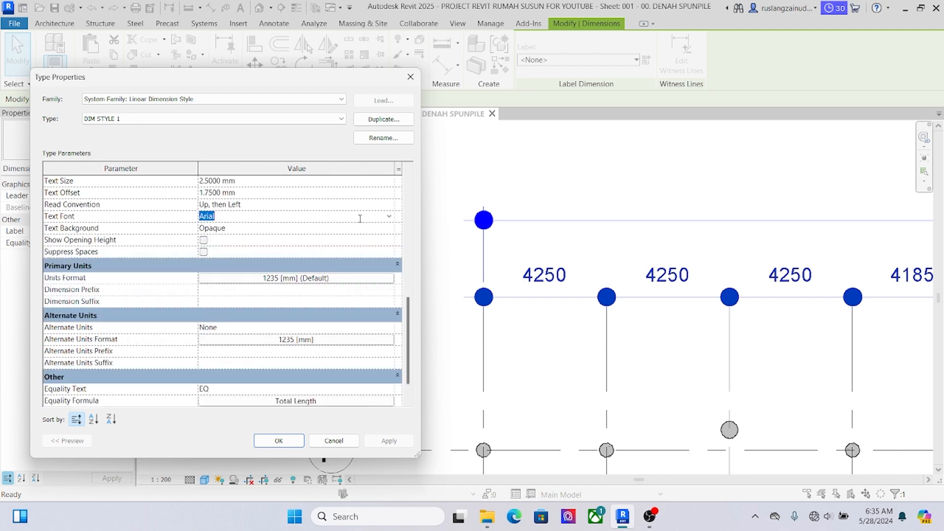
left_click(389, 216)
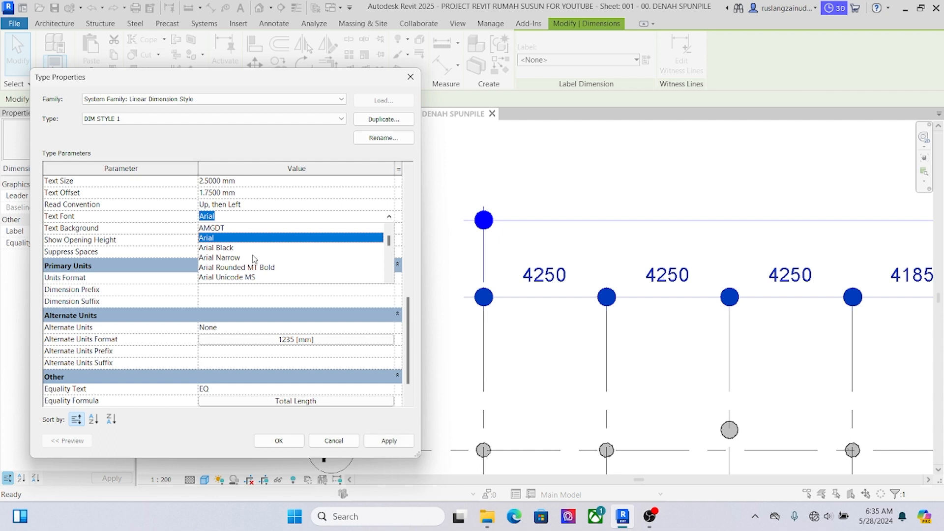
left_click(232, 271)
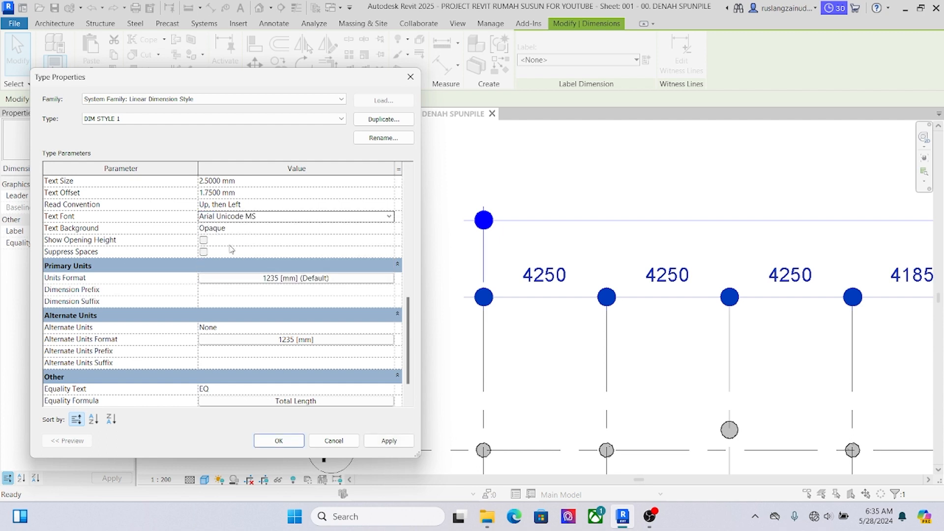
left_click(389, 441)
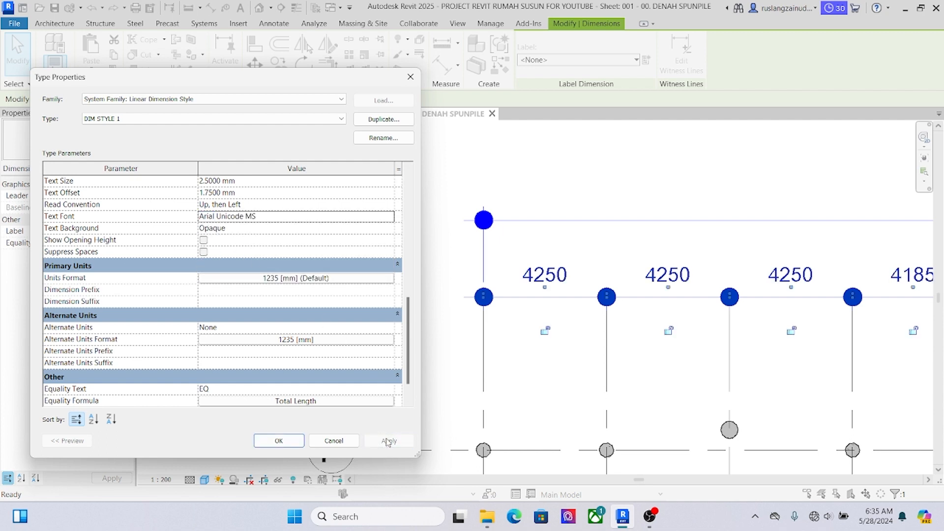
- Change the Text Font of DIM STYLE 1 to Bahnschrift Light and apply it
left_click(373, 221)
left_click(389, 216)
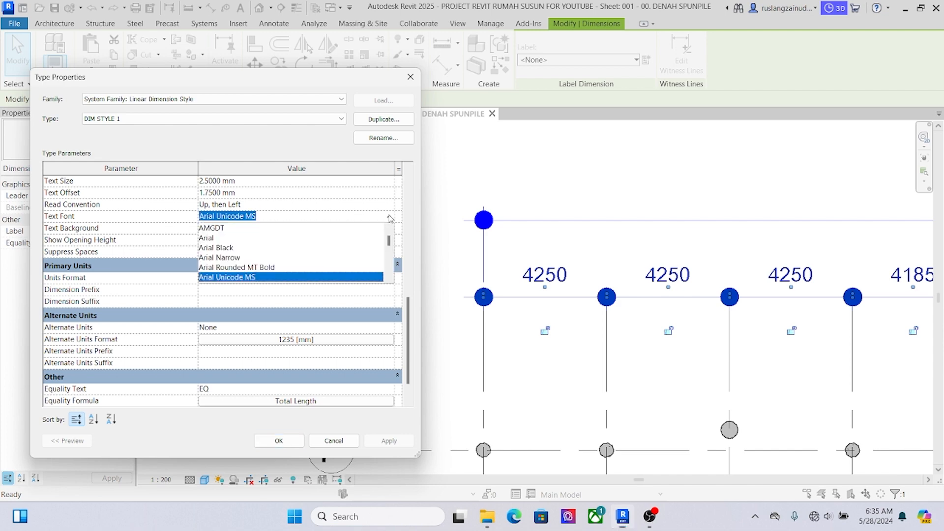
scroll(295, 249, "down", 2)
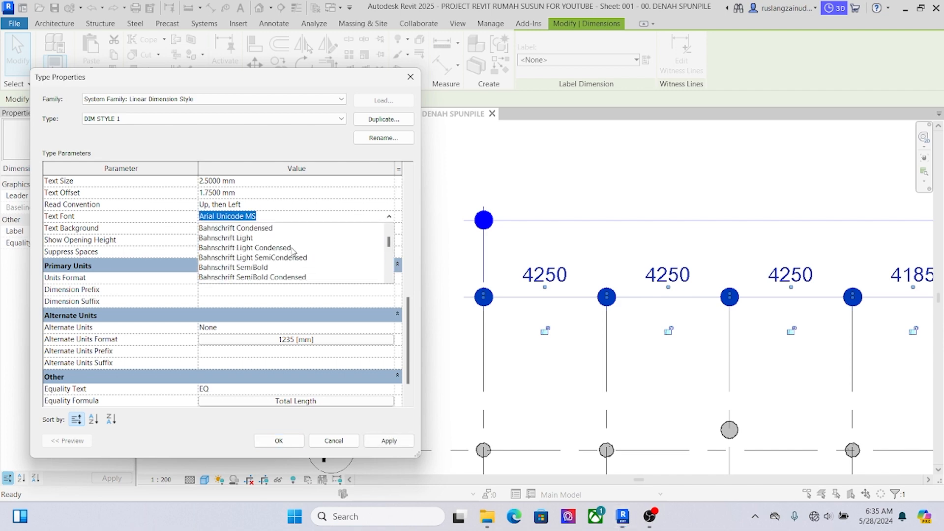
left_click(234, 241)
left_click(388, 442)
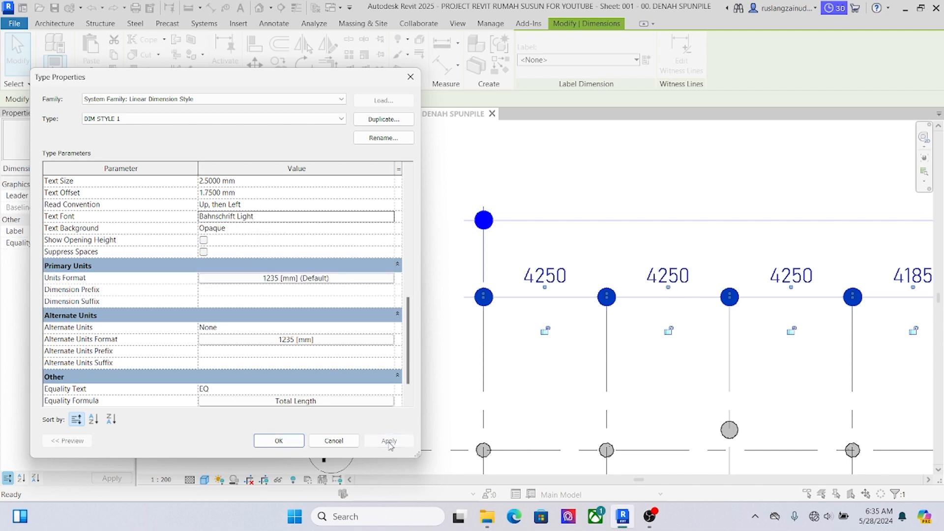
- Set the Text Background of DIM STYLE 1 to Transparent and apply it
left_click(360, 229)
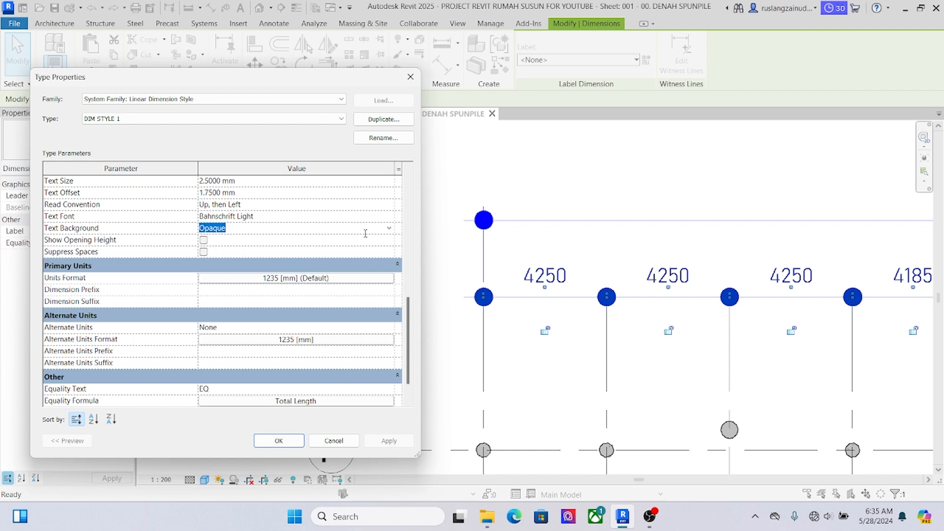
left_click(389, 233)
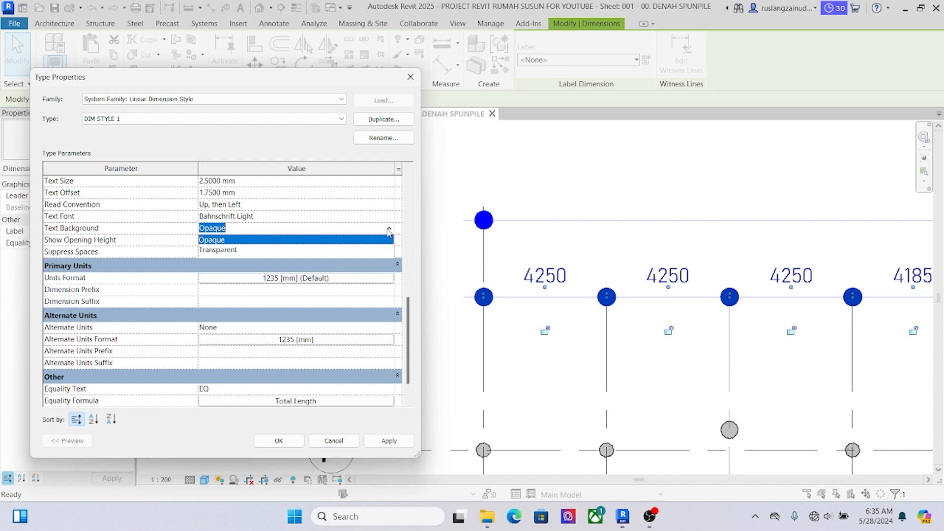
left_click(233, 254)
left_click(389, 441)
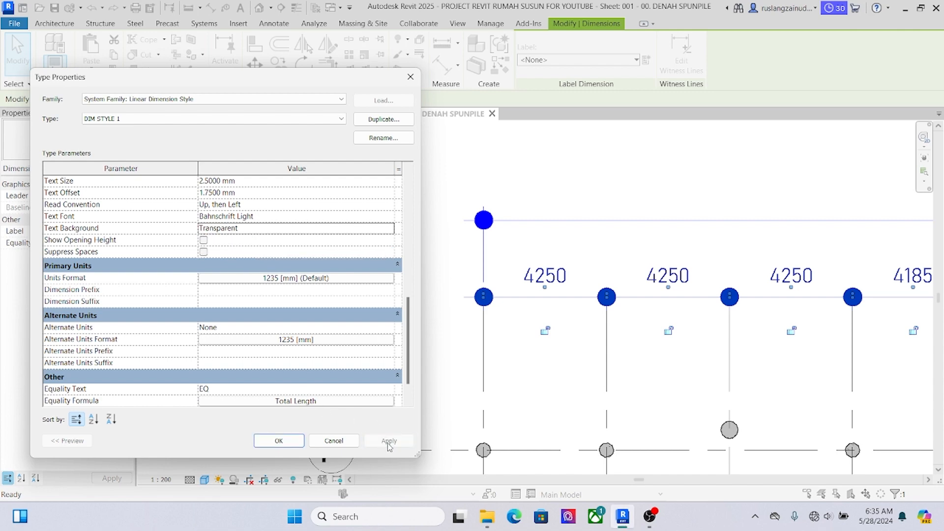
left_click(292, 245)
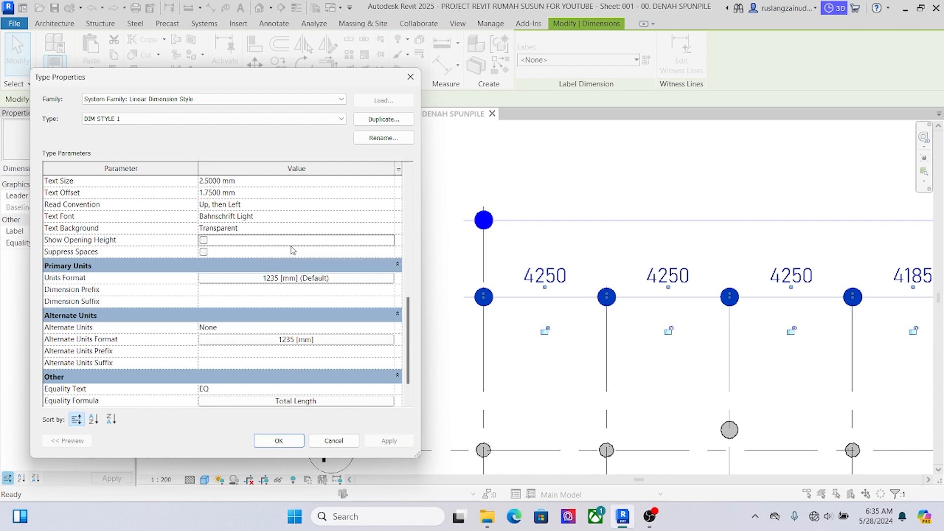
- Review the Equality Formula parameters of DIM STYLE 1, then set Equality Witness Display to Tick only and apply it
scroll(279, 258, "down", 1)
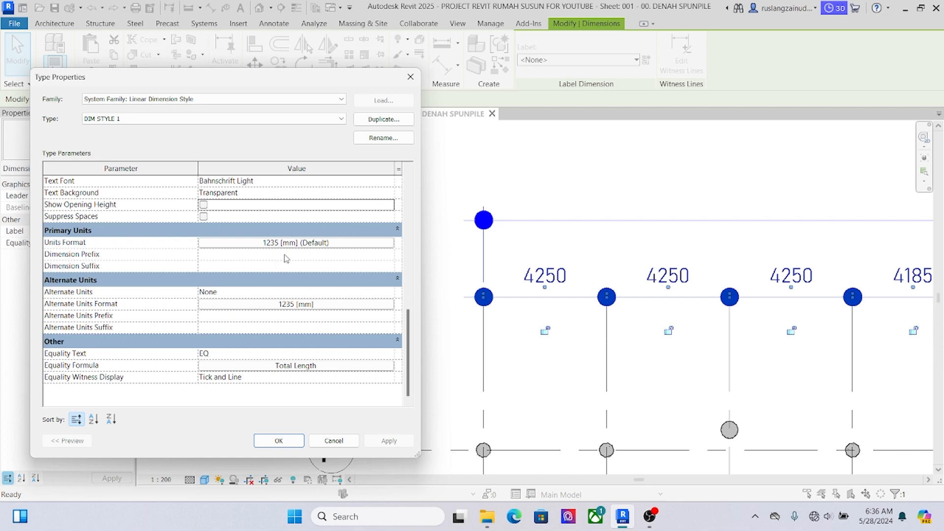
left_click(312, 367)
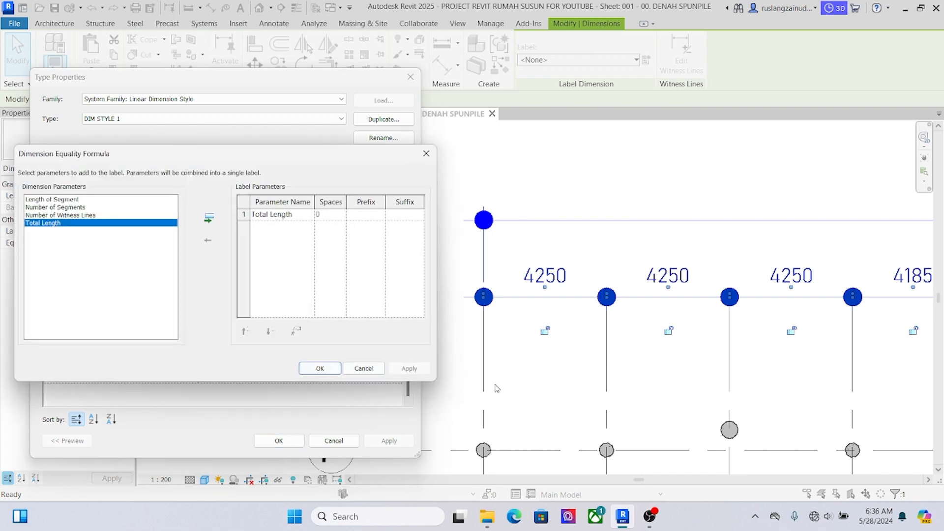
left_click(317, 368)
left_click(269, 380)
left_click(390, 379)
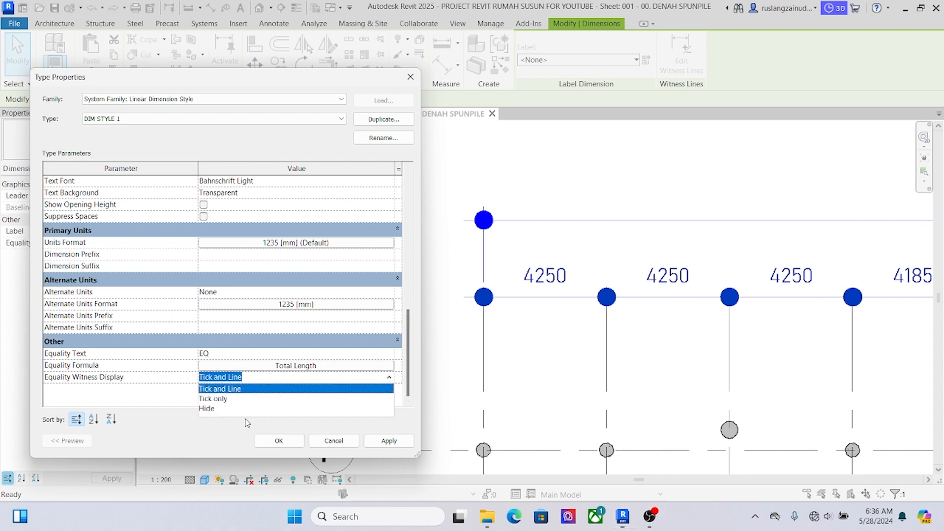
left_click(220, 400)
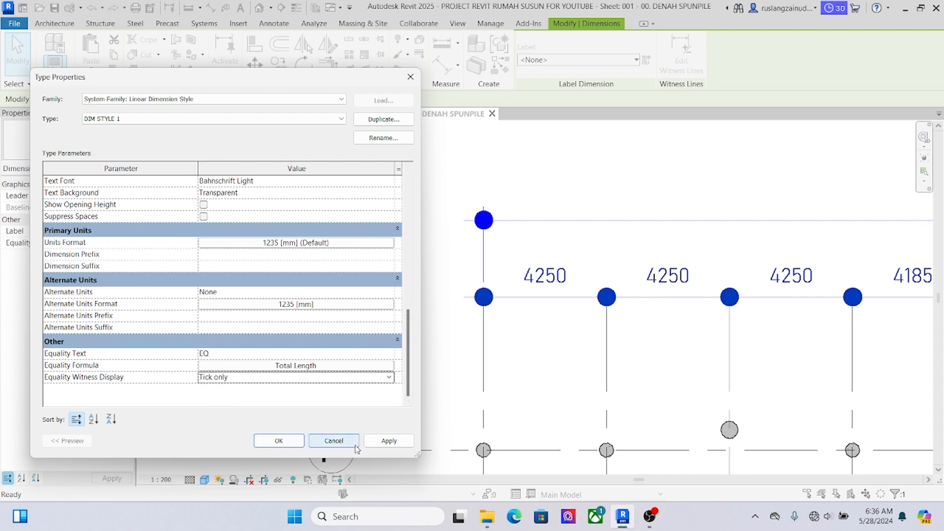
left_click(388, 442)
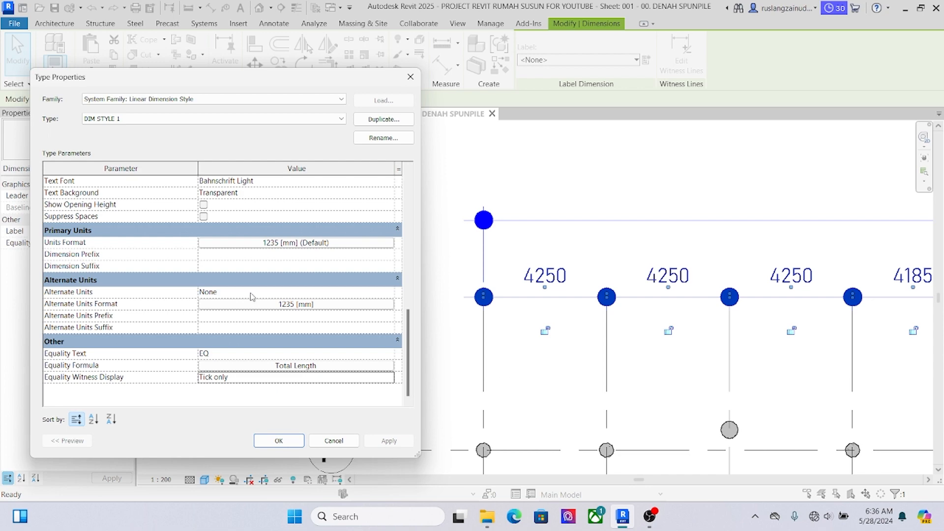
- Set the Color of DIM STYLE 1 to yellow (RAL 1026) and apply it
scroll(254, 296, "up", 2)
scroll(245, 296, "up", 4)
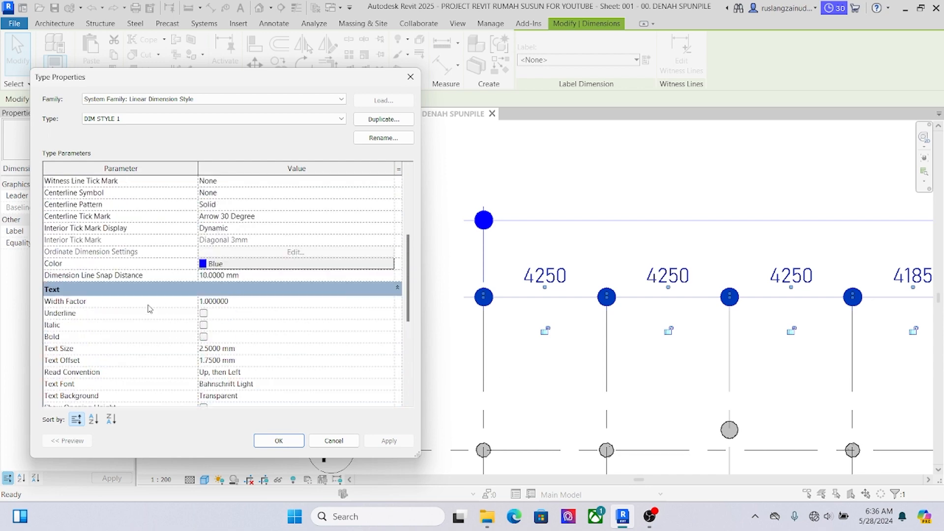
left_click(203, 264)
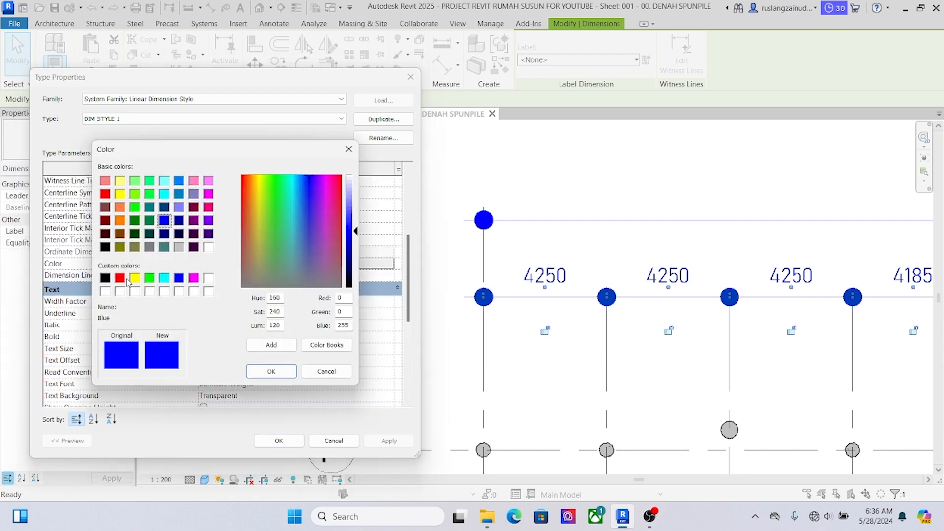
left_click(119, 220)
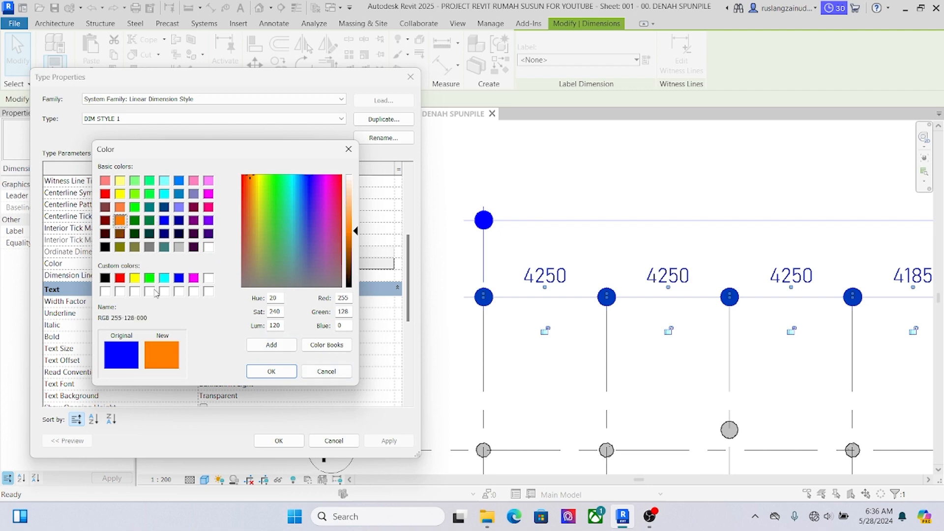
left_click(136, 278)
left_click(271, 371)
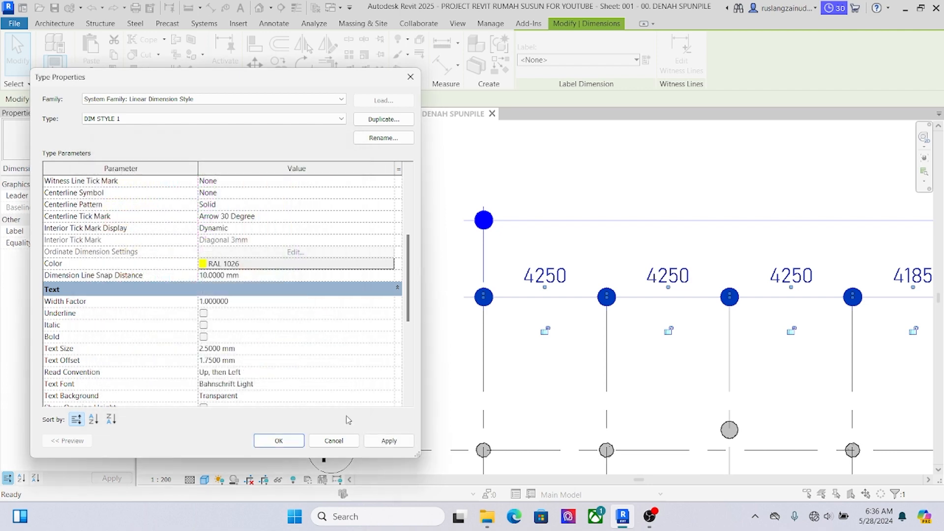
left_click(379, 439)
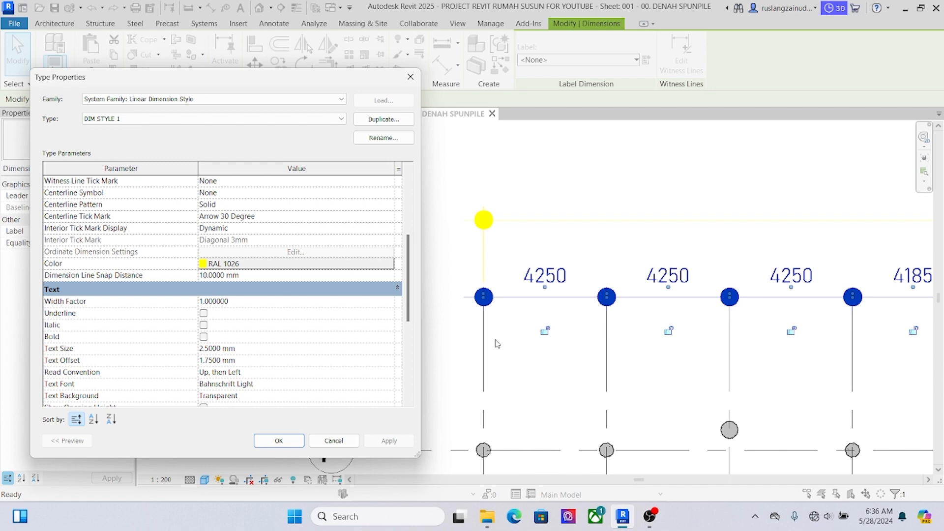
- Set the Color of DIM STYLE 1 to Red, apply it, close the type properties and deselect the dimension
left_click(208, 265)
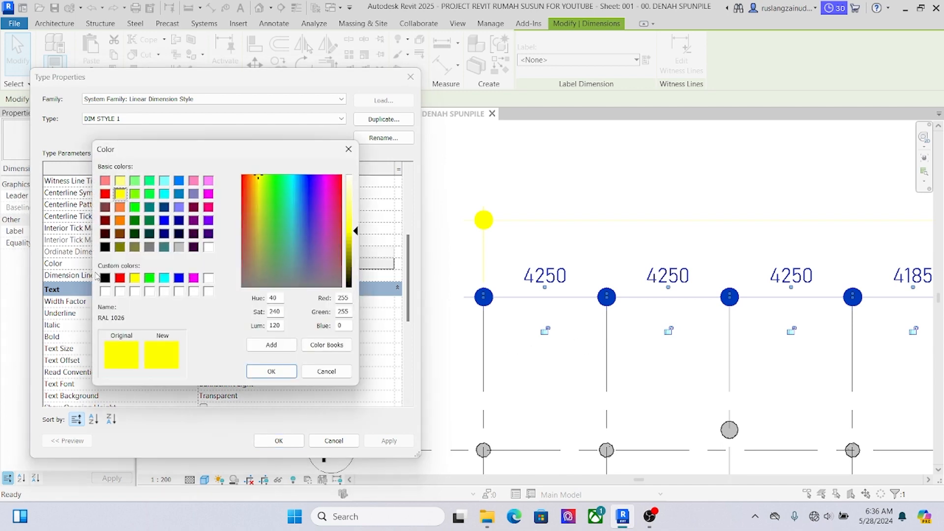
left_click(120, 278)
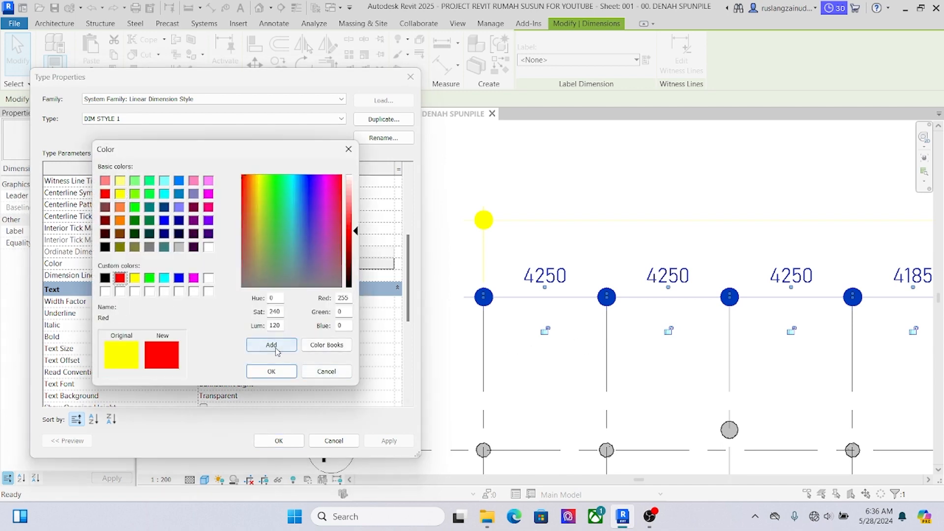
left_click(271, 371)
left_click(388, 441)
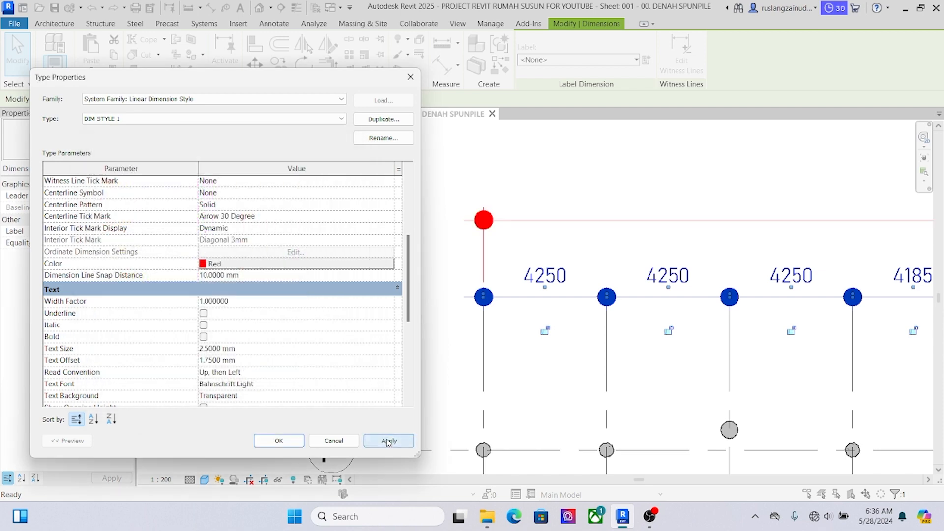
left_click(279, 441)
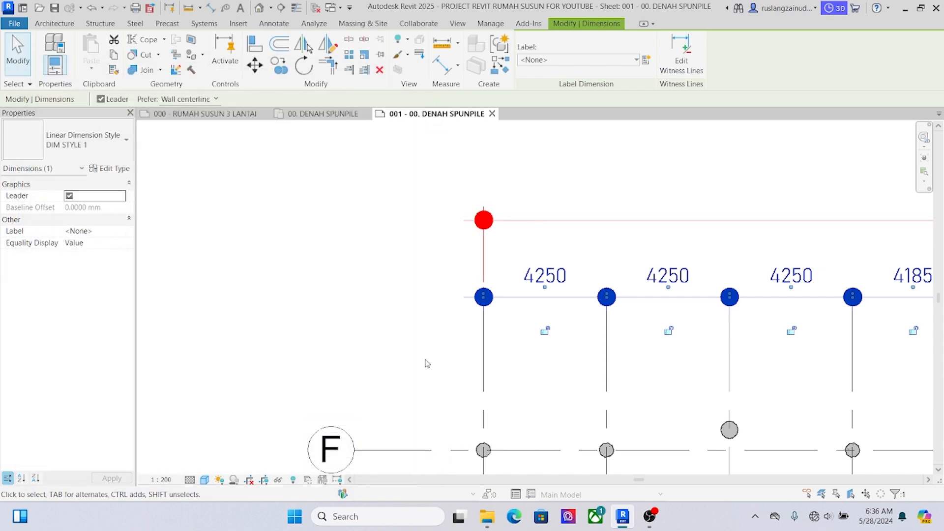
scroll(409, 379, "down", 4)
left_click(193, 301)
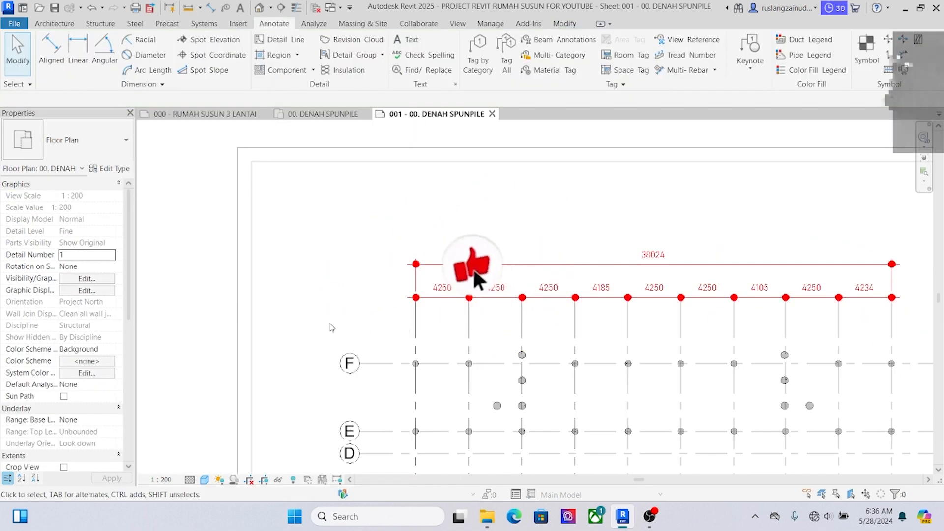
- Examine the restyled dimension strings above the grid and compare them with the vertical dimensions beside the plan
middle_click_drag(329, 374, 223, 309)
scroll(299, 290, "down", 3)
middle_click_drag(299, 290, 303, 316)
scroll(633, 344, "up", 2)
middle_click_drag(634, 344, 606, 273)
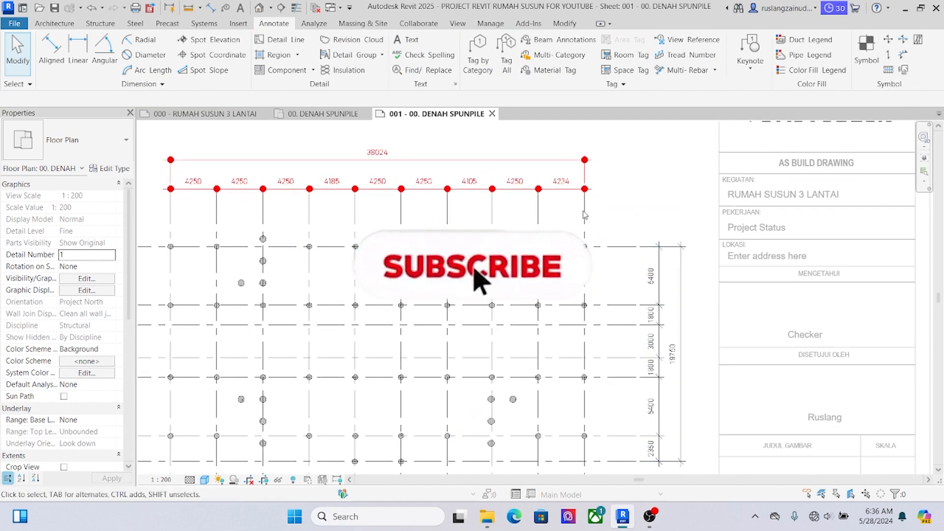
left_click(565, 189)
scroll(566, 187, "up", 2)
middle_click_drag(576, 209, 582, 223)
left_click(583, 224)
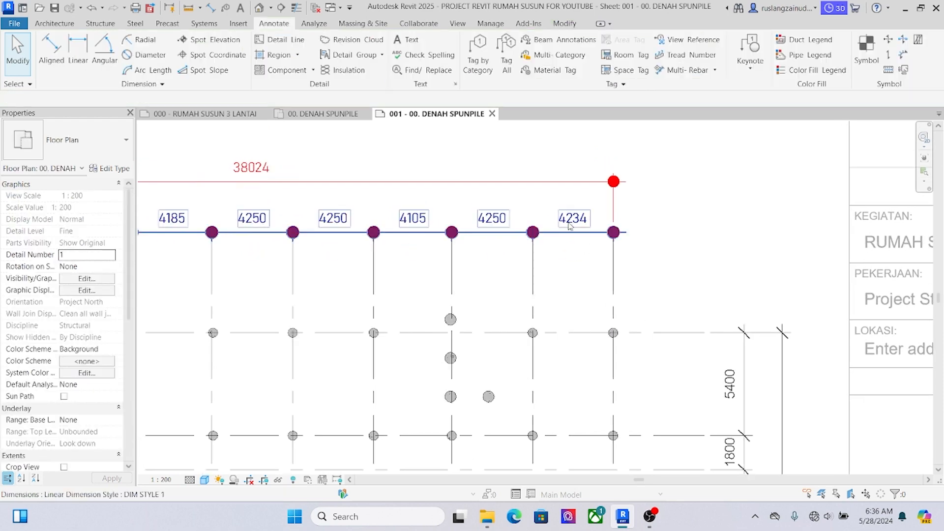
scroll(570, 227, "down", 2)
scroll(542, 219, "up", 2)
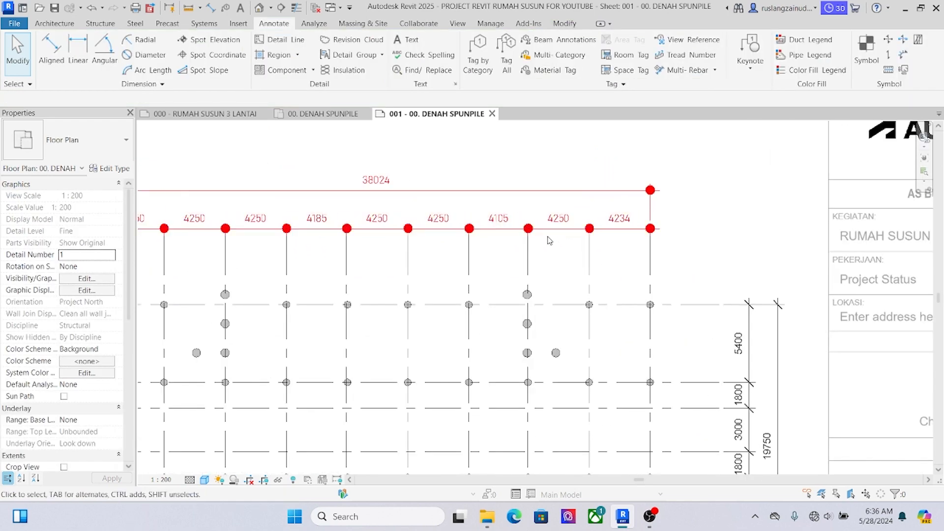
- Set the Color of DIM STYLE 1 to blue (RGB 000-128-255), close the type properties and deselect the dimension
left_click(563, 231)
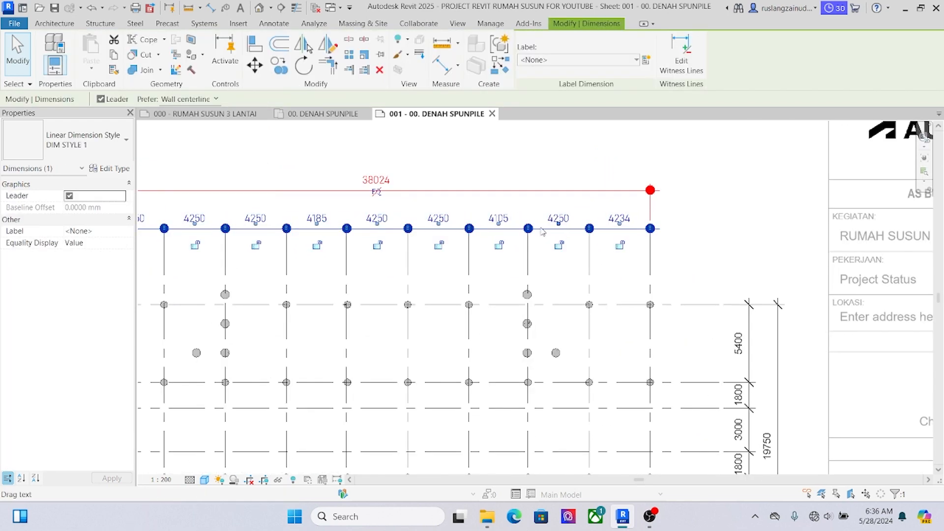
left_click(109, 168)
scroll(186, 254, "down", 3)
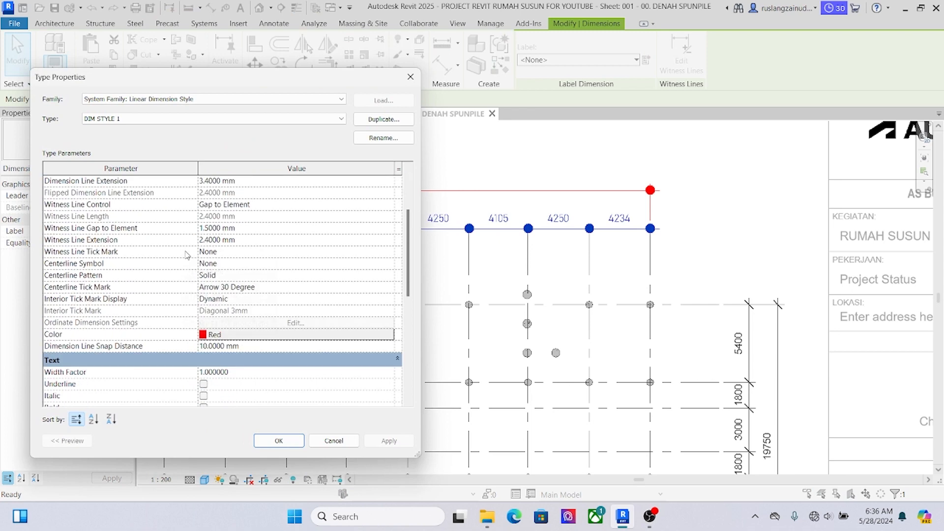
left_click(224, 335)
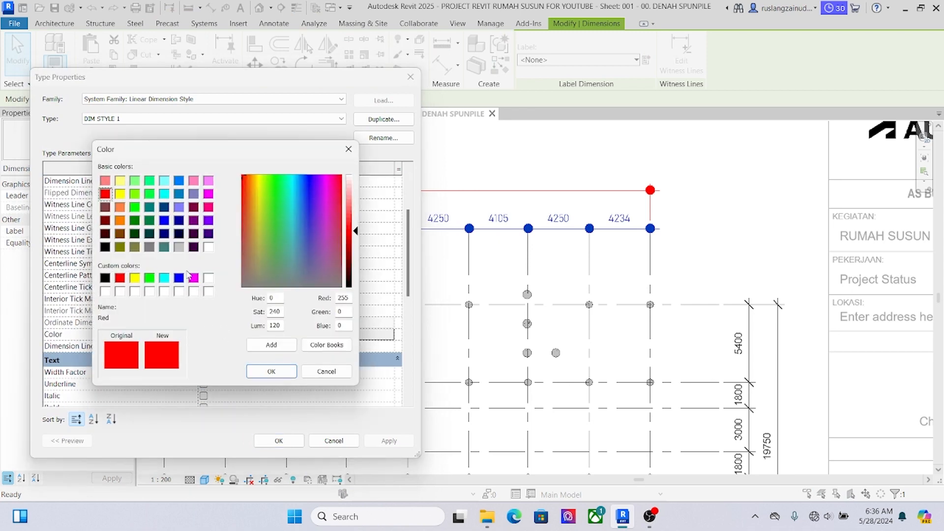
left_click(164, 181)
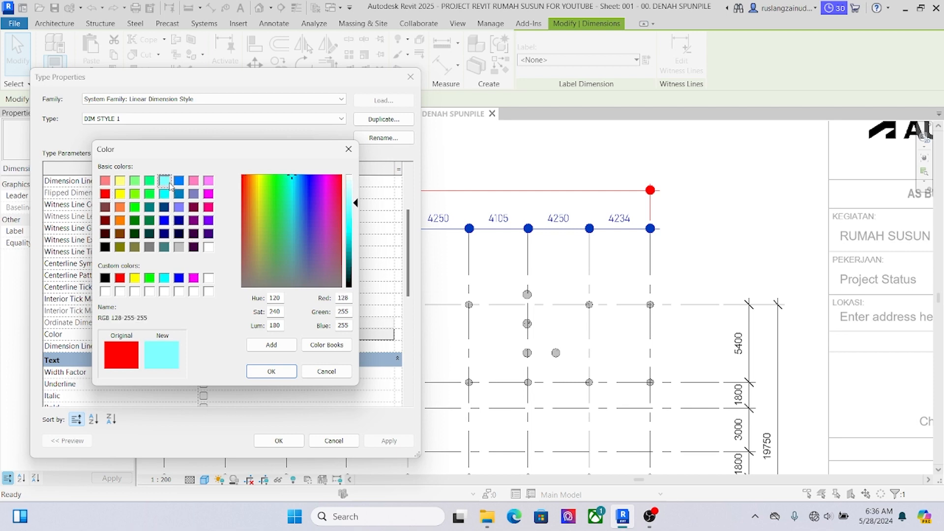
left_click(178, 181)
left_click(272, 371)
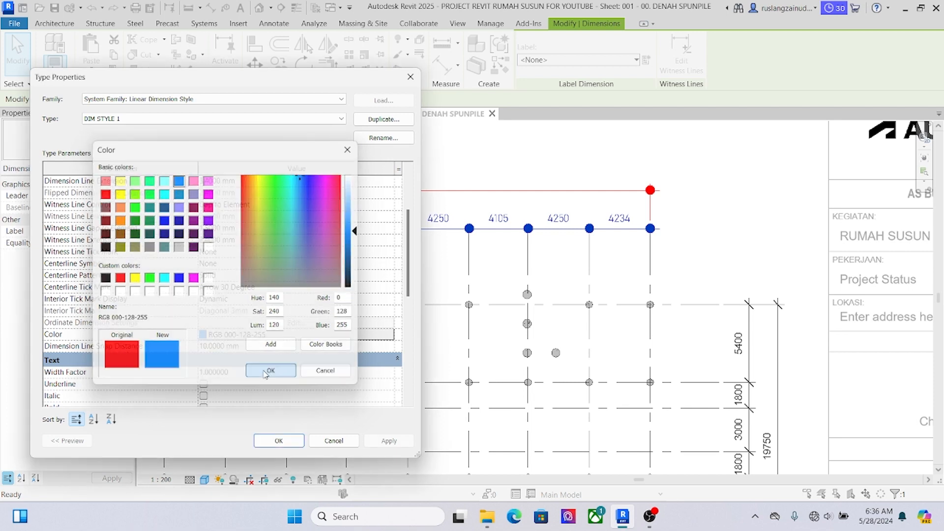
left_click(270, 438)
left_click(381, 270)
- Change both vertical dimension strings beside the plan to the DIM STYLE 1 type and deselect them
scroll(404, 259, "down", 1)
middle_click_drag(431, 245, 450, 221)
scroll(520, 219, "down", 1)
scroll(716, 261, "up", 1)
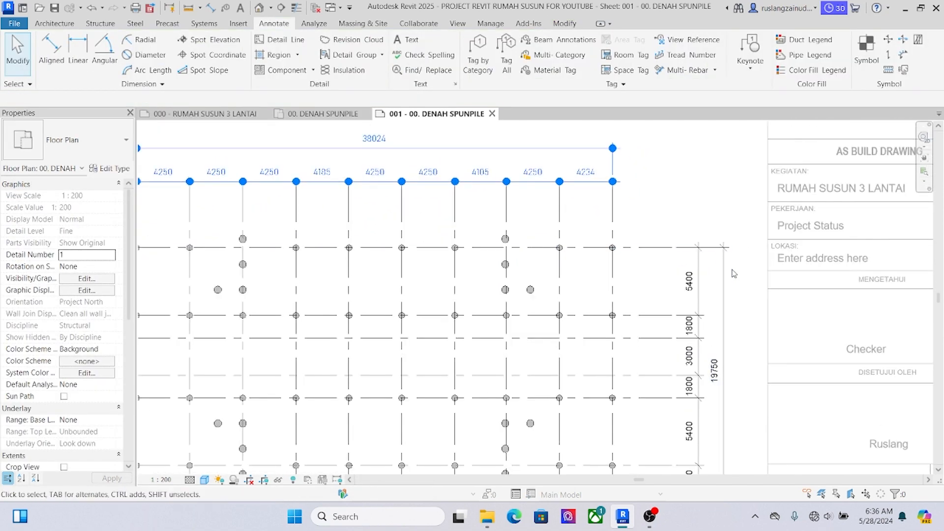
left_click(693, 274)
left_click(724, 258, "ctrl")
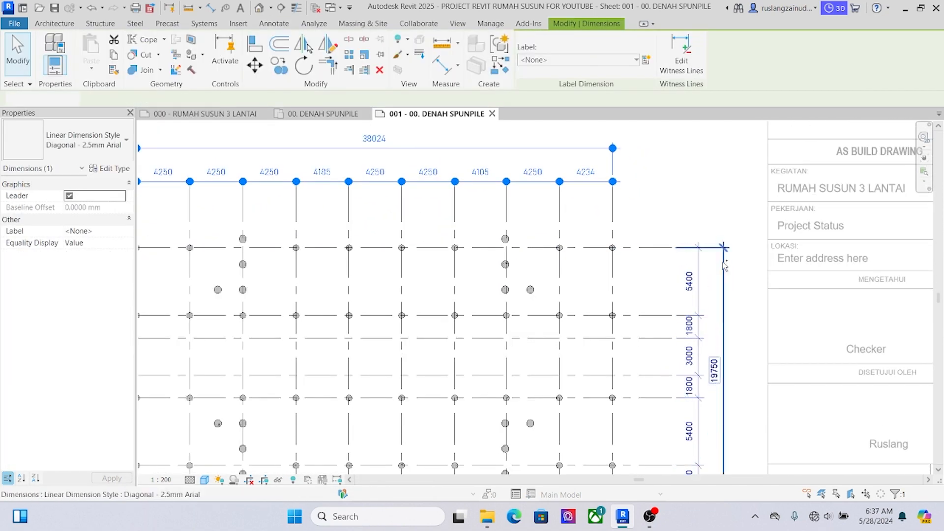
left_click(98, 145)
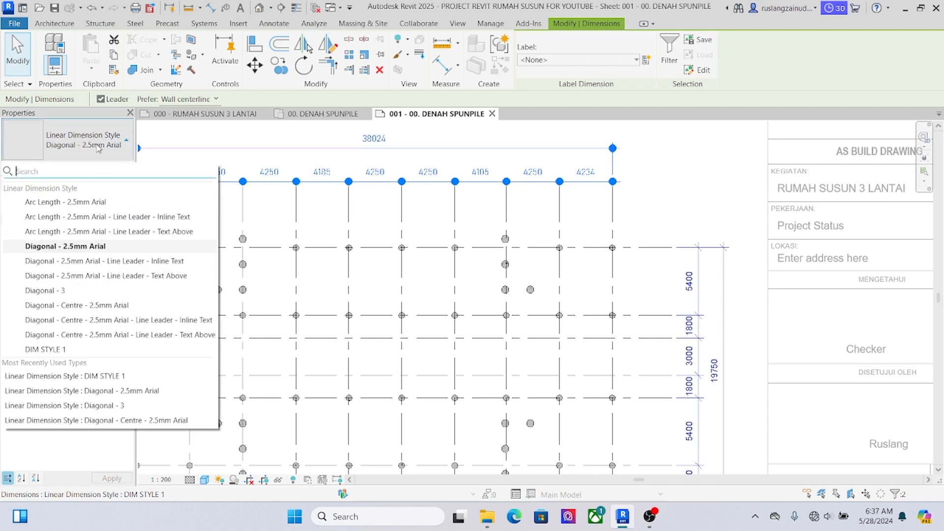
left_click(54, 349)
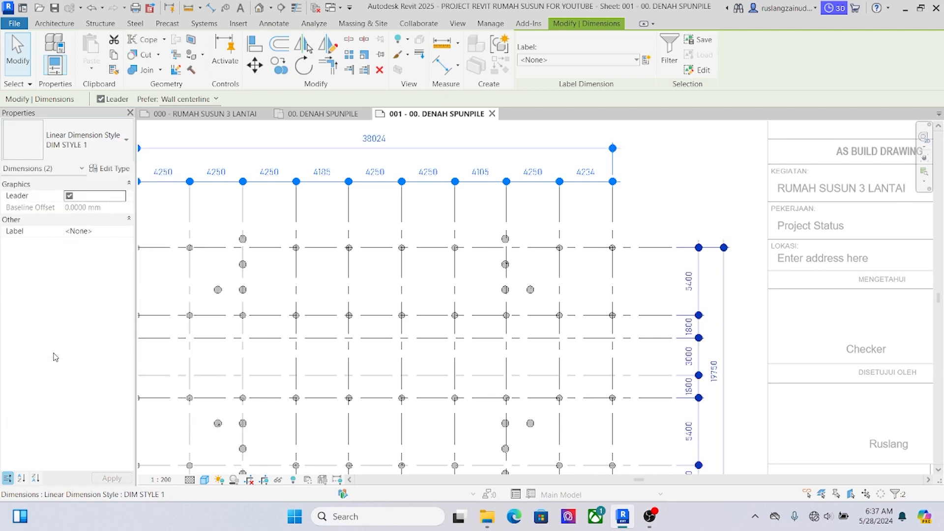
left_click(679, 198)
- Examine the horizontal and vertical dimension strings around the spun pile grid plan, close up and at whole-sheet scale
scroll(632, 195, "down", 2)
scroll(385, 254, "down", 1)
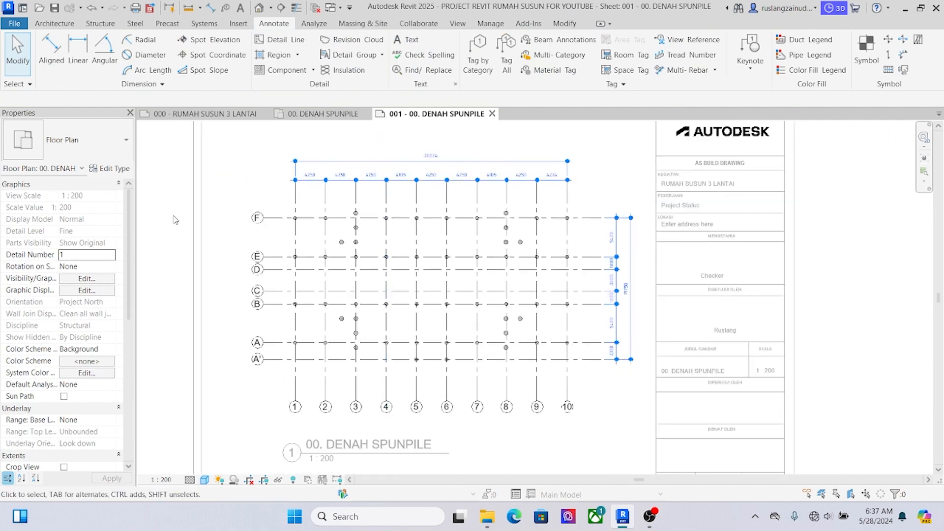
scroll(251, 248, "up", 1)
scroll(285, 245, "up", 3)
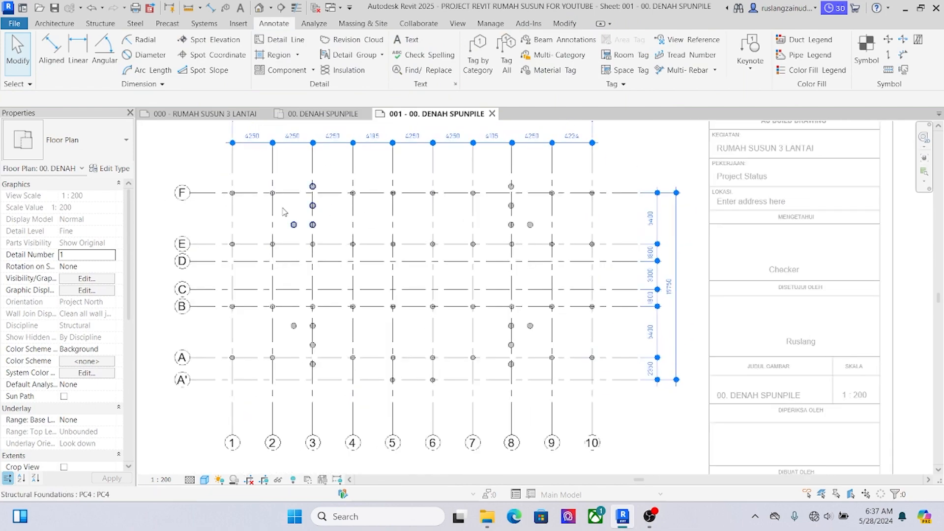
scroll(333, 227, "down", 3)
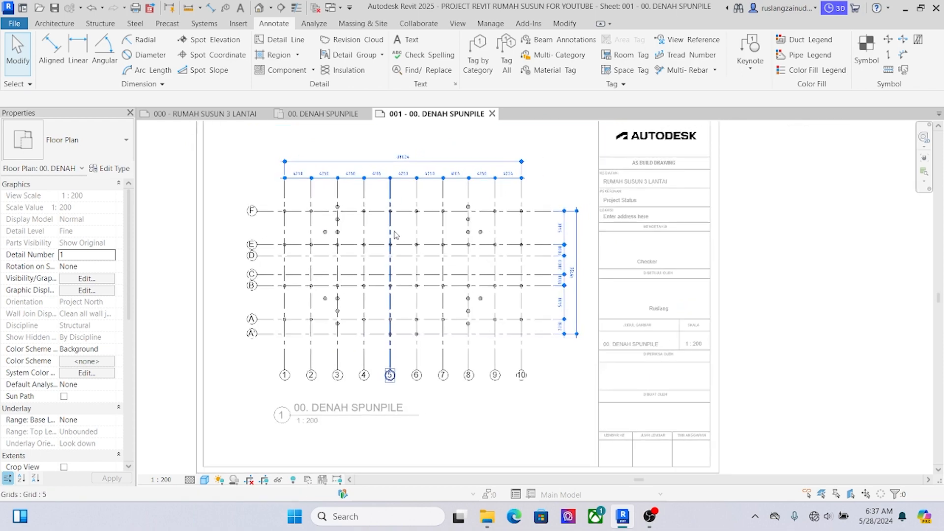
scroll(555, 279, "up", 4)
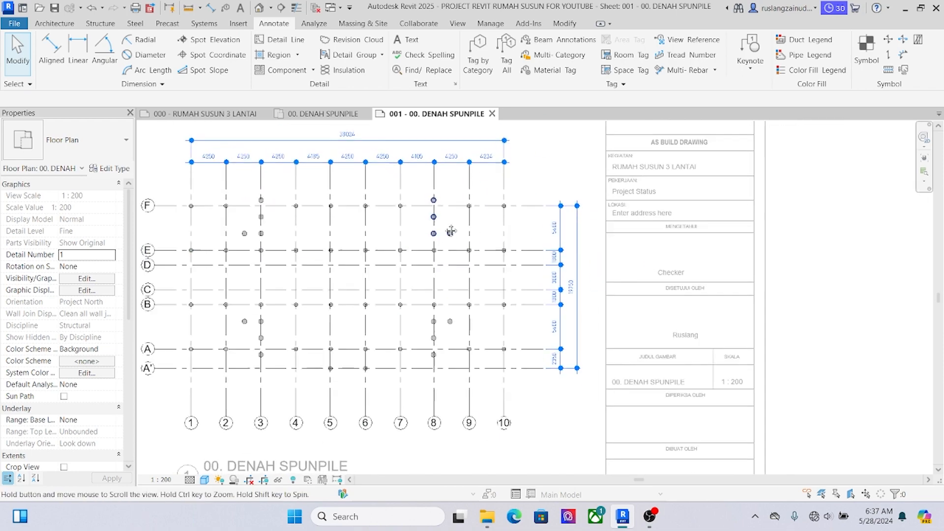
scroll(478, 243, "up", 2)
scroll(541, 240, "down", 2)
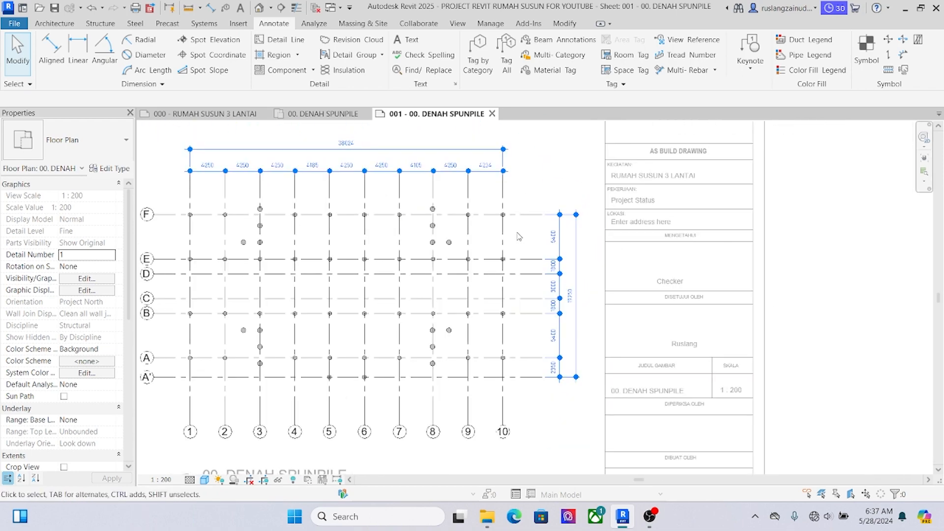
scroll(551, 238, "down", 1)
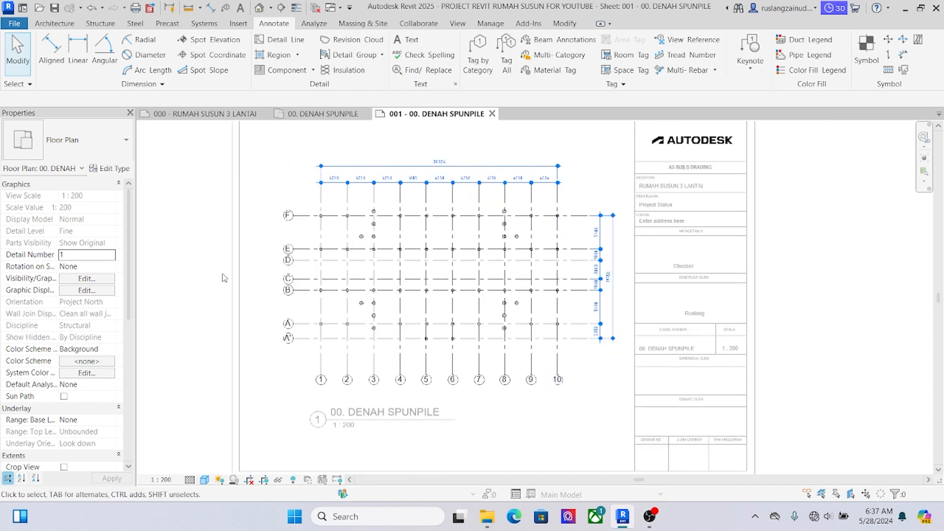
- Deactivate the floor plan view to return to sheet 001 and view the whole sheet
double_click(206, 266)
scroll(245, 257, "down", 3)
scroll(231, 254, "up", 3)
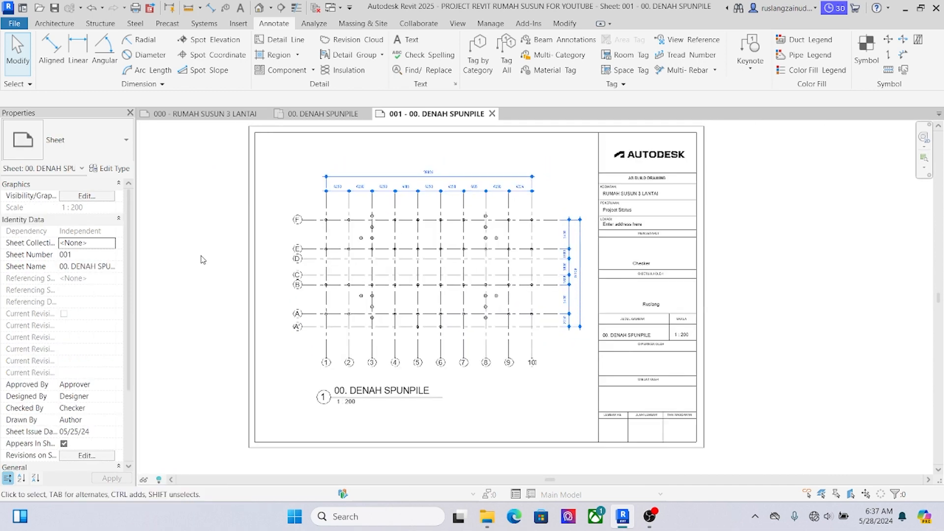